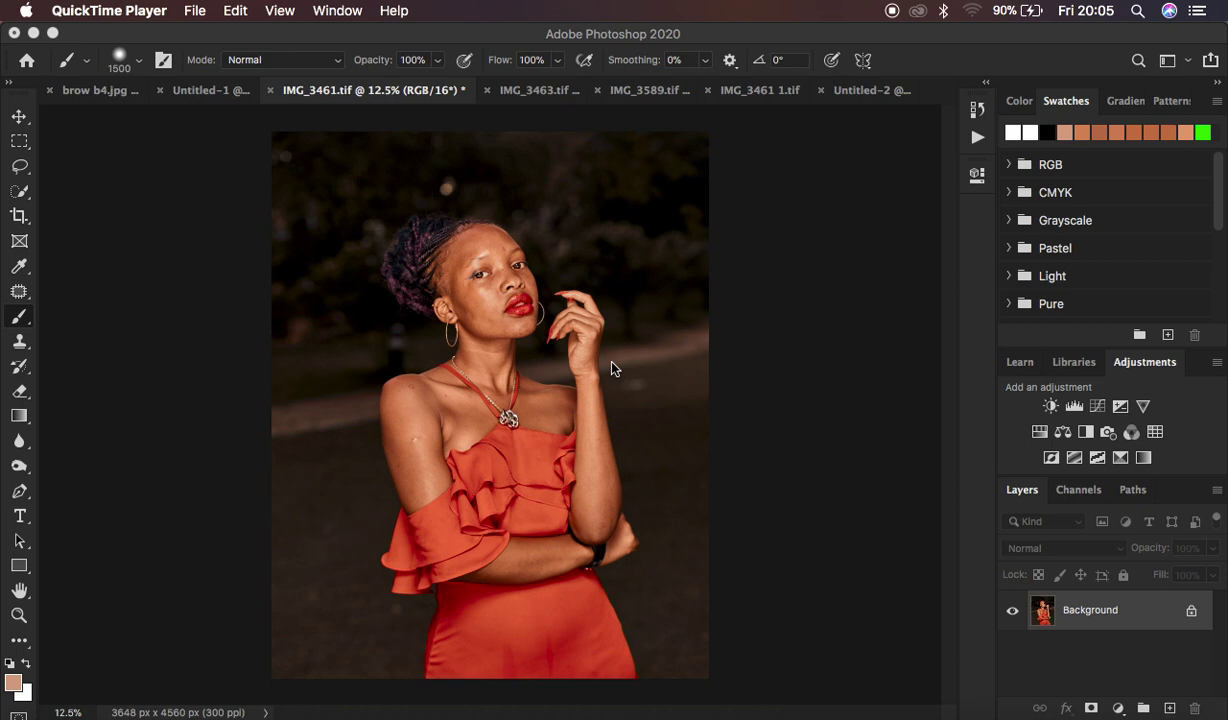
- Run the FS 16 BIT frequency separation action on the portrait IMG_3461.tif
{"action": "left_click", "coordinate": [979, 142]}
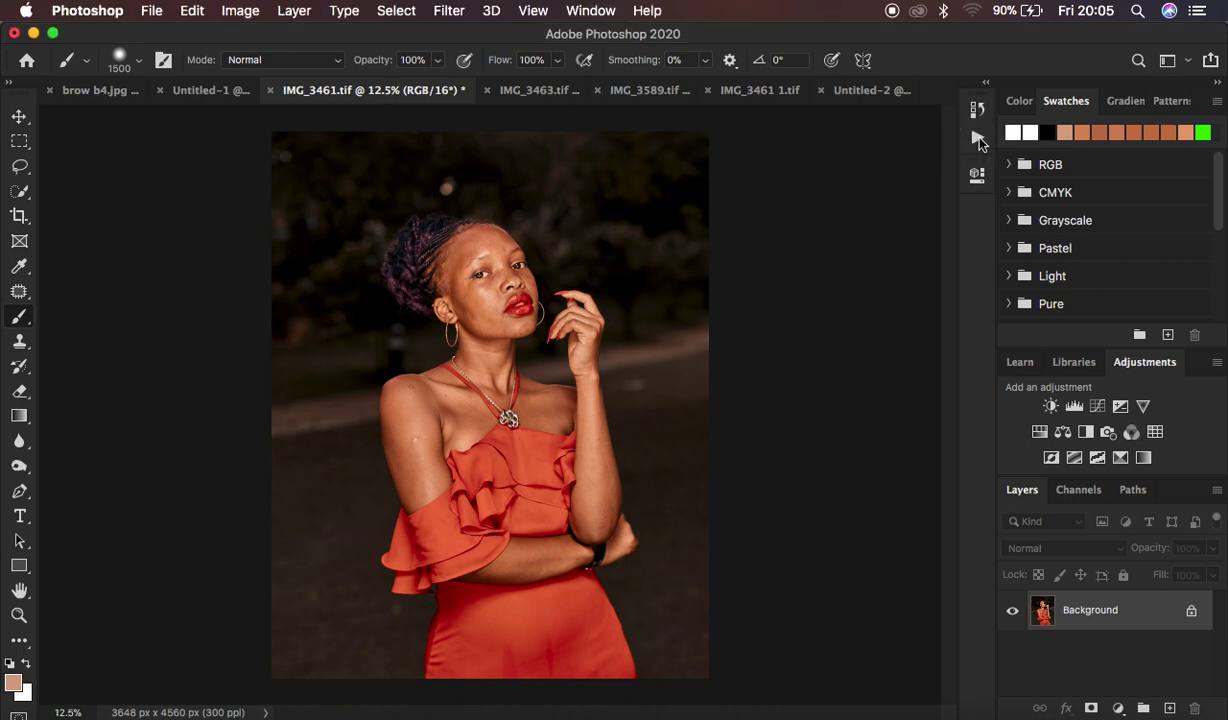
{"action": "left_click", "coordinate": [979, 140]}
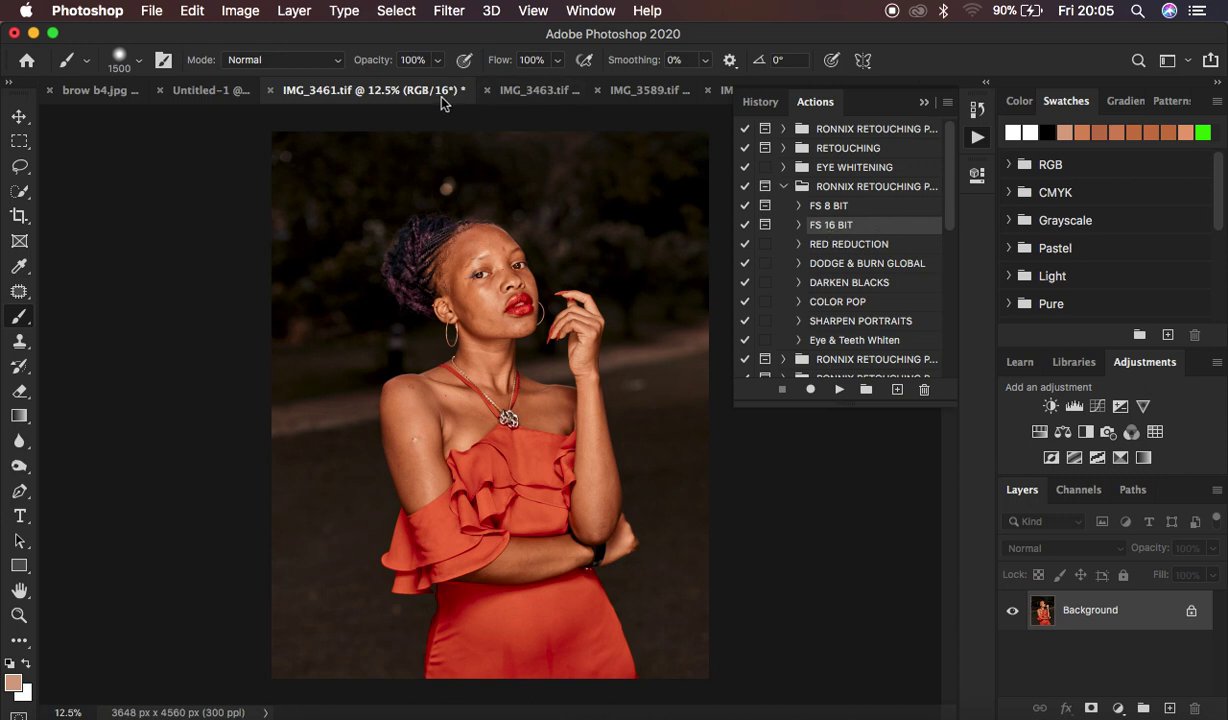
{"action": "left_click", "coordinate": [839, 390]}
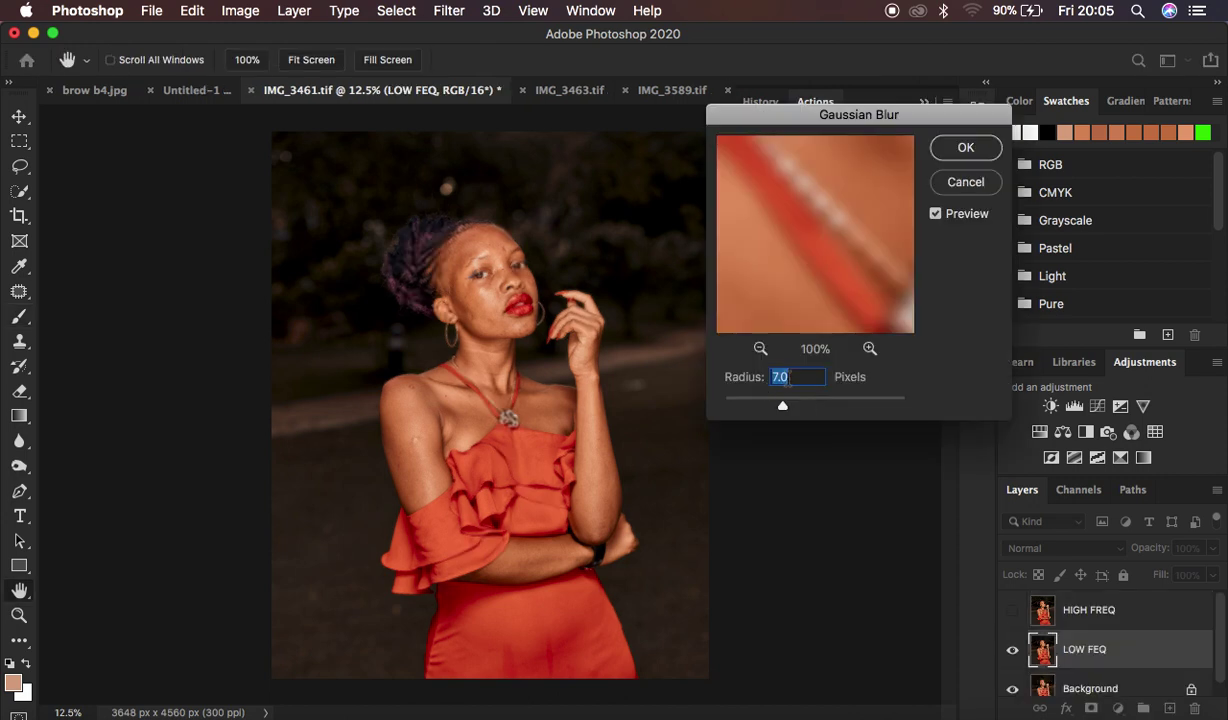
- Apply a Gaussian Blur with a 5.0 pixel radius to the LOW FEQ layer, judging the skin in the preview, and collapse the actions list
{"action": "left_click_drag", "start_coordinate": [803, 238], "coordinate": [835, 332]}
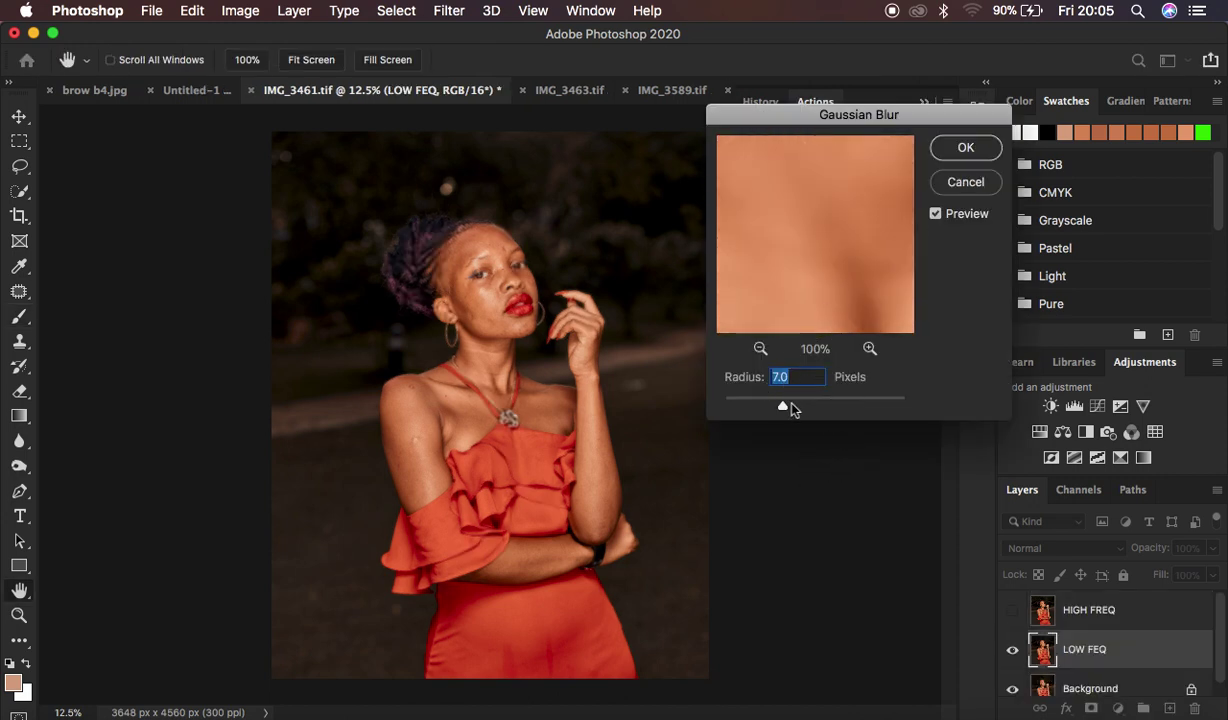
{"action": "left_click_drag", "start_coordinate": [783, 406], "coordinate": [662, 384]}
{"action": "left_click_drag", "start_coordinate": [817, 219], "coordinate": [847, 348]}
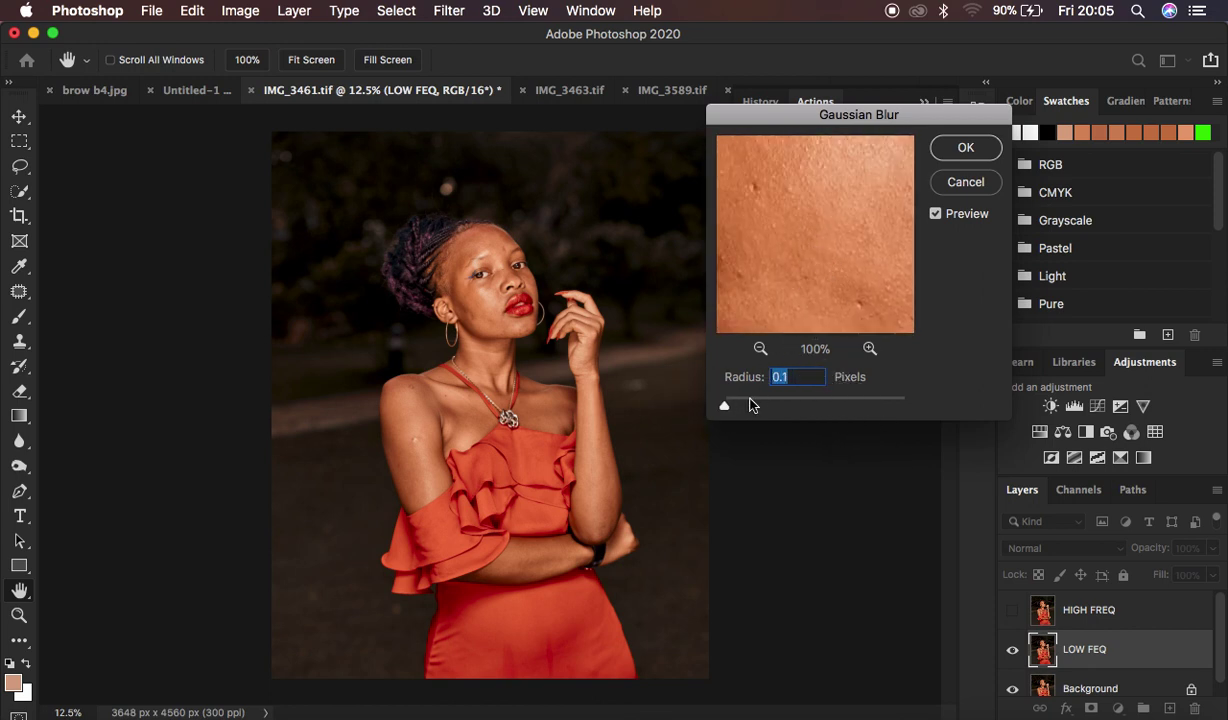
{"action": "left_click_drag", "start_coordinate": [724, 405], "coordinate": [773, 407]}
{"action": "mouse_move", "coordinate": [830, 205]}
{"action": "left_mouse_down"}
{"action": "mouse_move", "coordinate": [838, 385]}
{"action": "mouse_move", "coordinate": [836, 186]}
{"action": "mouse_move", "coordinate": [852, 184]}
{"action": "mouse_move", "coordinate": [850, 335]}
{"action": "mouse_move", "coordinate": [861, 219]}
{"action": "mouse_move", "coordinate": [781, 178]}
{"action": "mouse_move", "coordinate": [830, 271]}
{"action": "mouse_move", "coordinate": [821, 191]}
{"action": "left_mouse_up"}
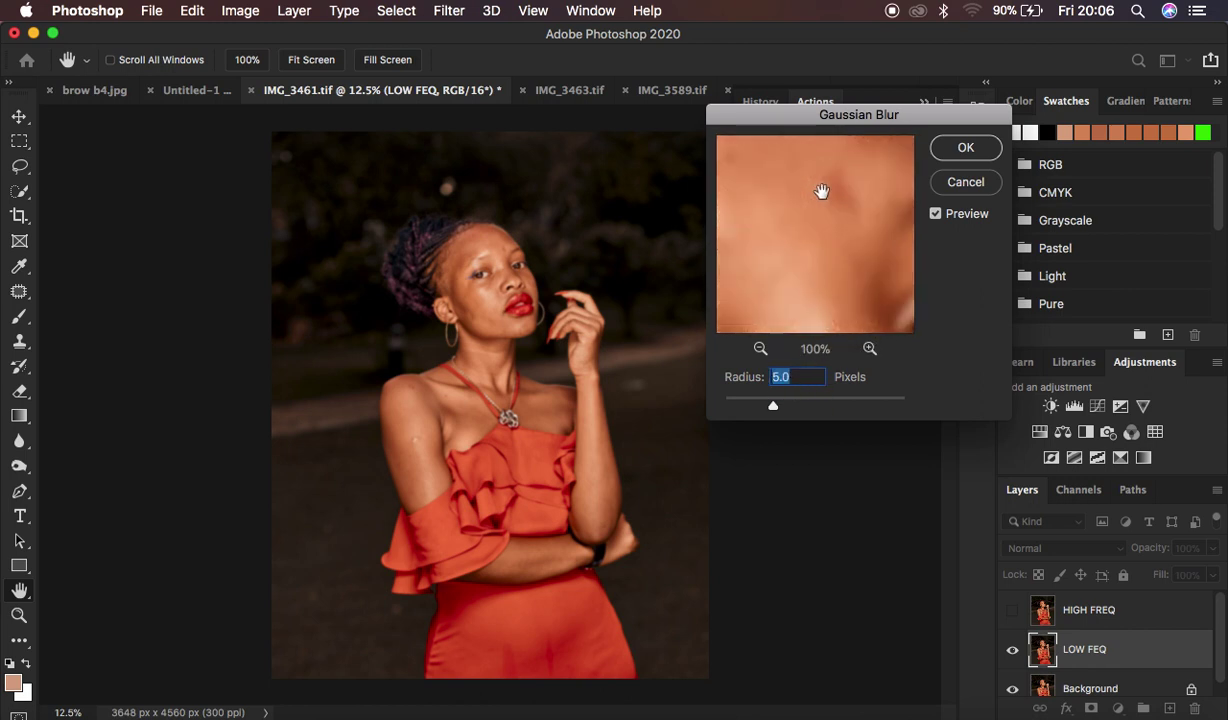
{"action": "left_click_drag", "start_coordinate": [866, 269], "coordinate": [795, 211]}
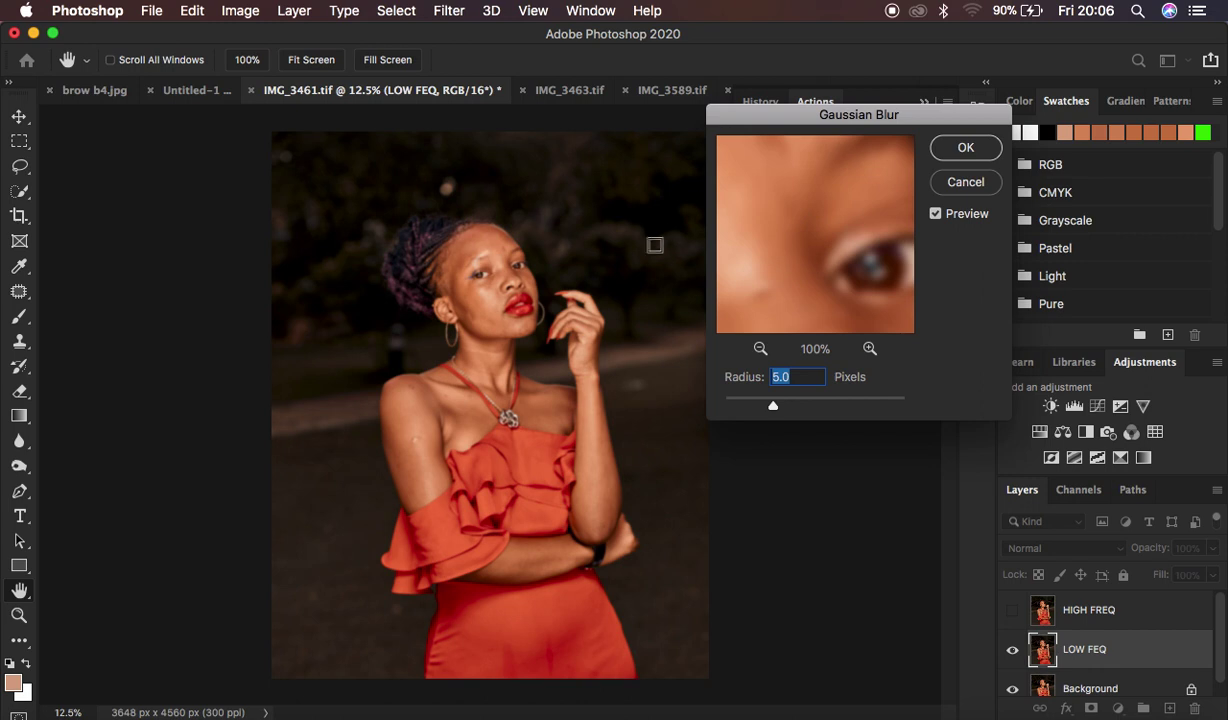
{"action": "left_click", "coordinate": [956, 151]}
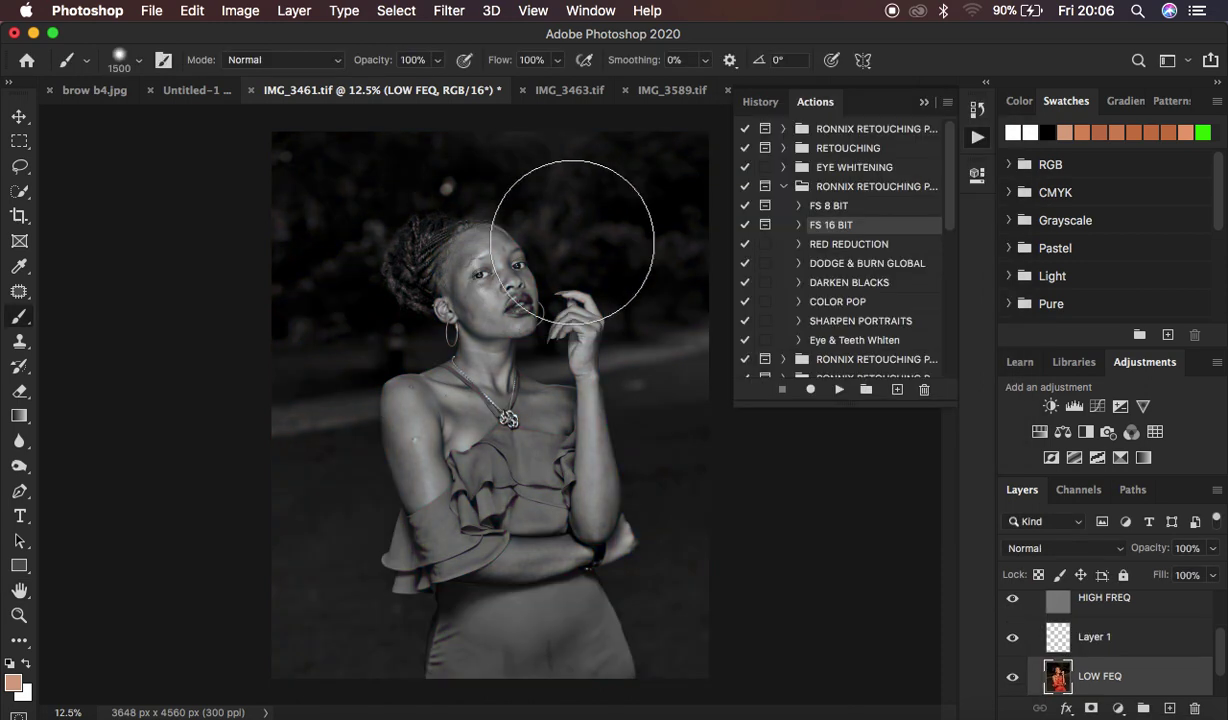
{"action": "left_click", "coordinate": [923, 104]}
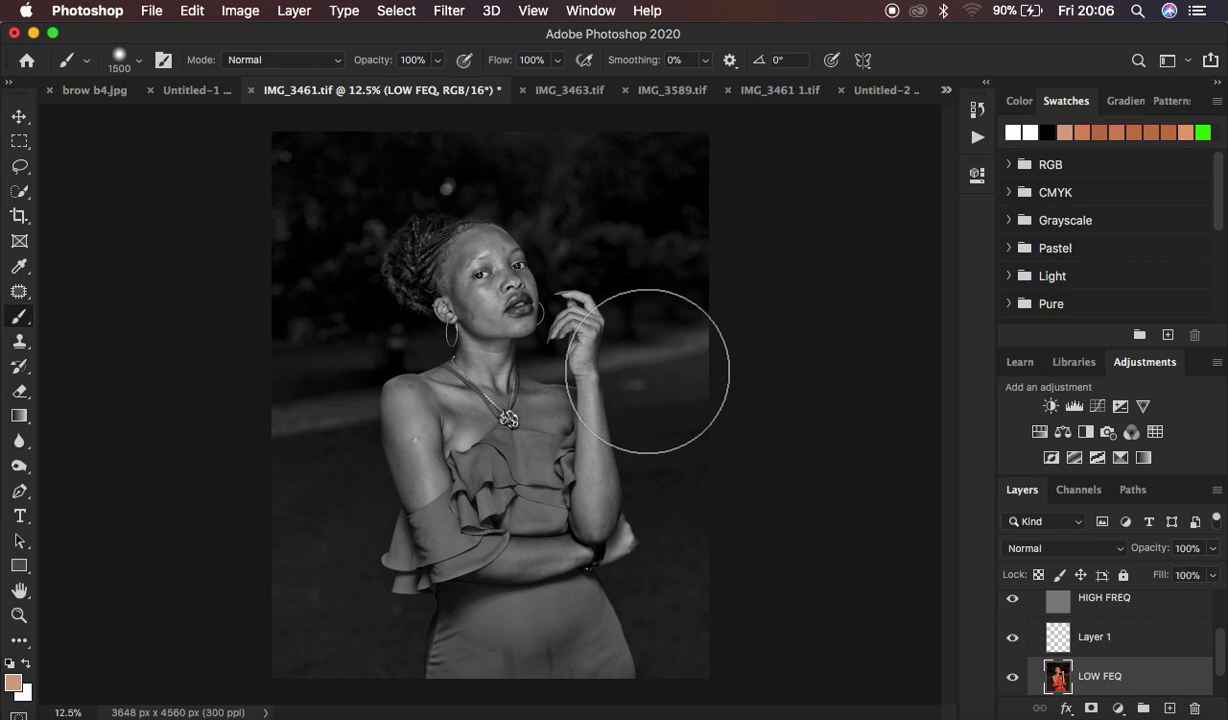
- Hide the Black & White 1 and HIGH FREQ layers in the FREQ SEP 16 BIT group
{"action": "scroll", "coordinate": [1140, 620], "scroll_direction": "up", "scroll_amount": 2}
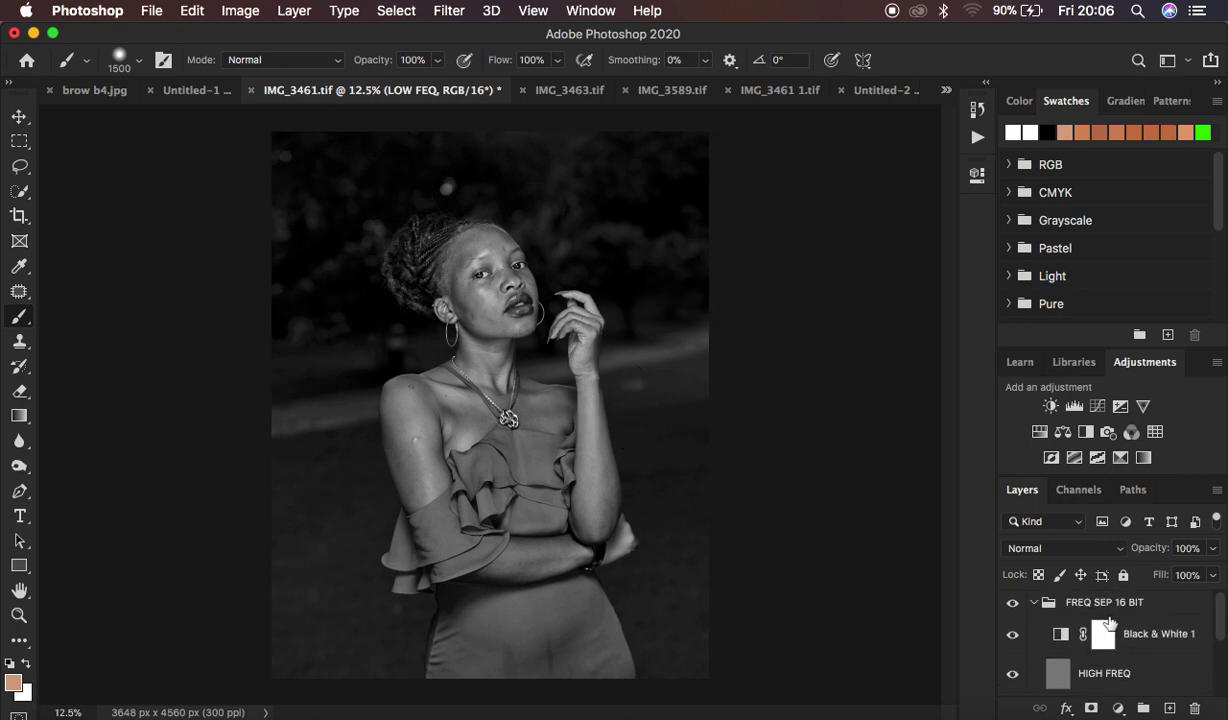
{"action": "left_click", "coordinate": [1013, 637]}
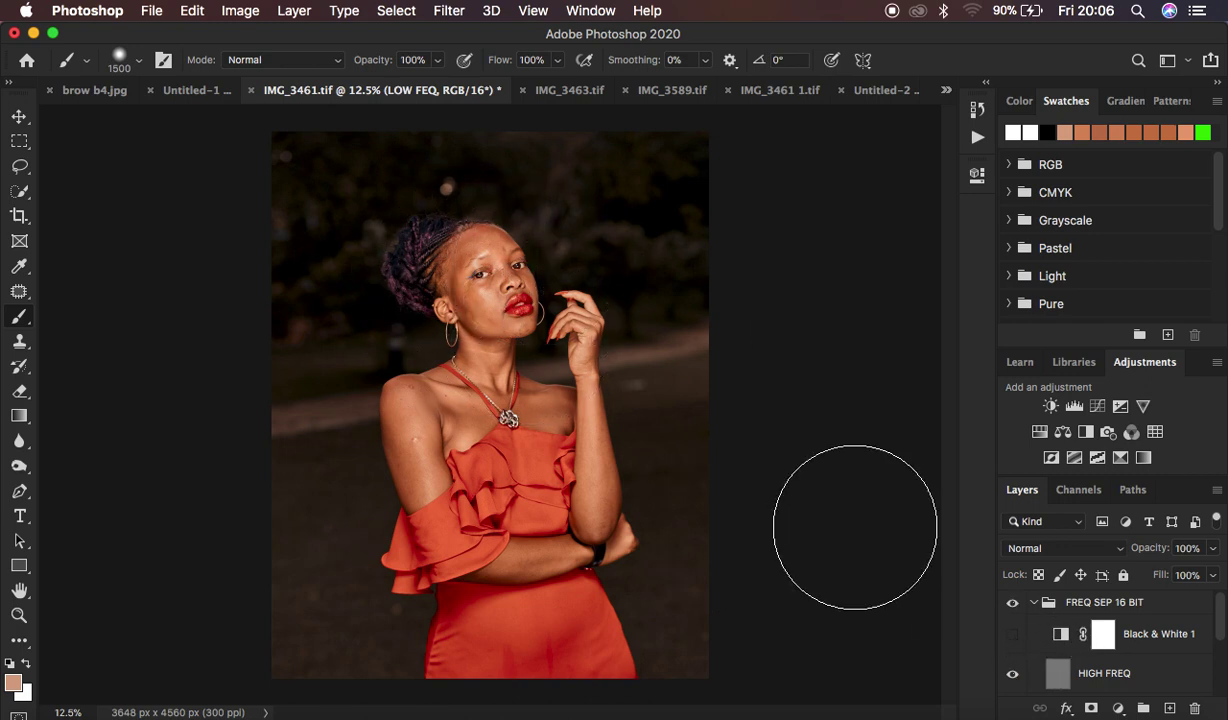
{"action": "left_click", "coordinate": [1012, 674]}
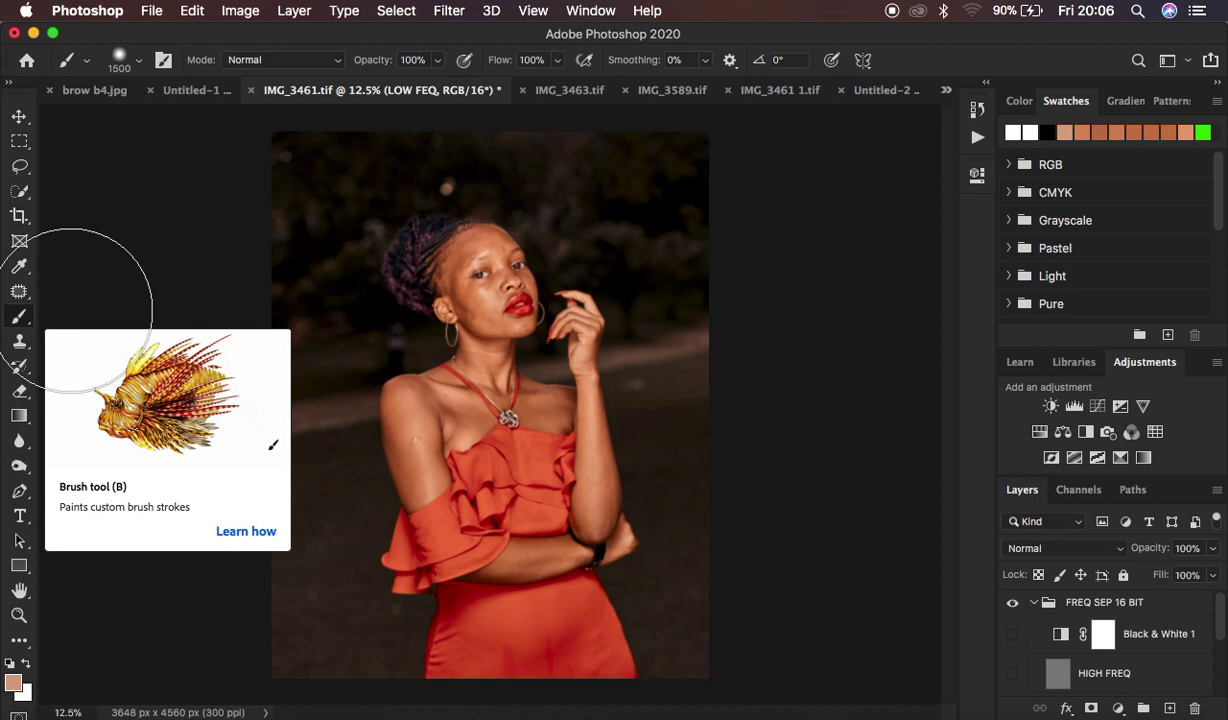
- Switch to the Mixer Brush and clean the brush of loaded paint
{"action": "left_click", "coordinate": [18, 312]}
{"action": "left_click", "coordinate": [110, 369]}
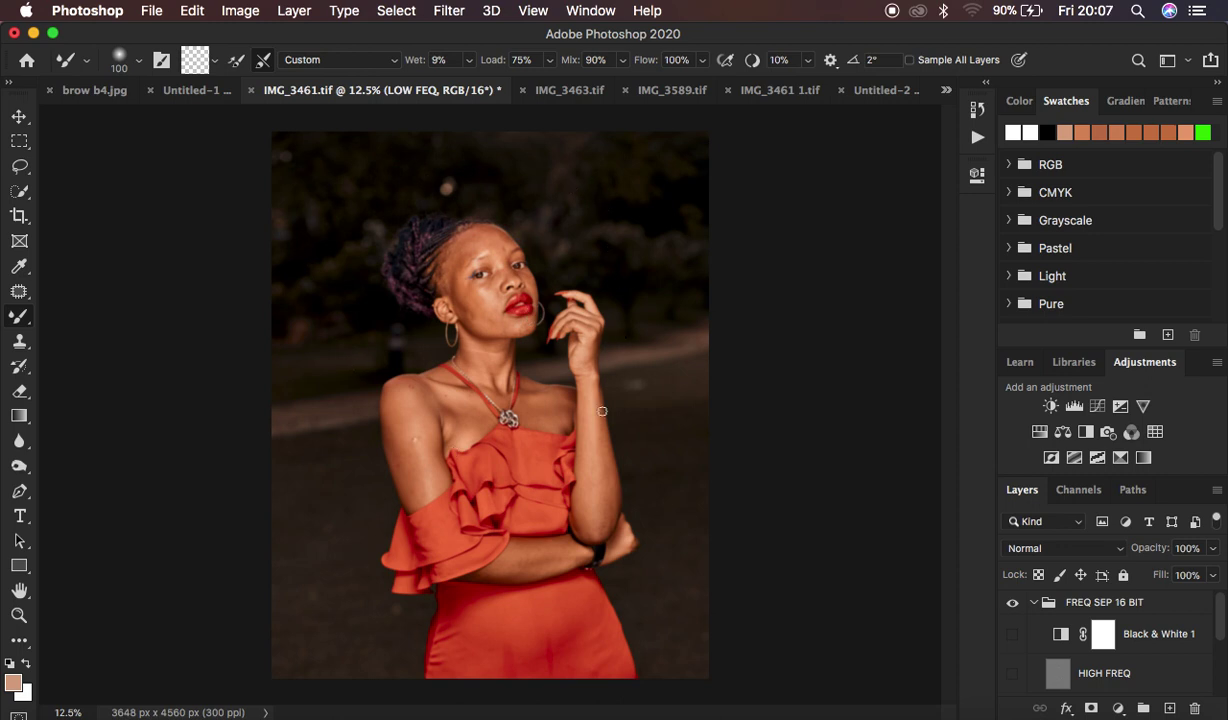
{"action": "left_click", "coordinate": [215, 60]}
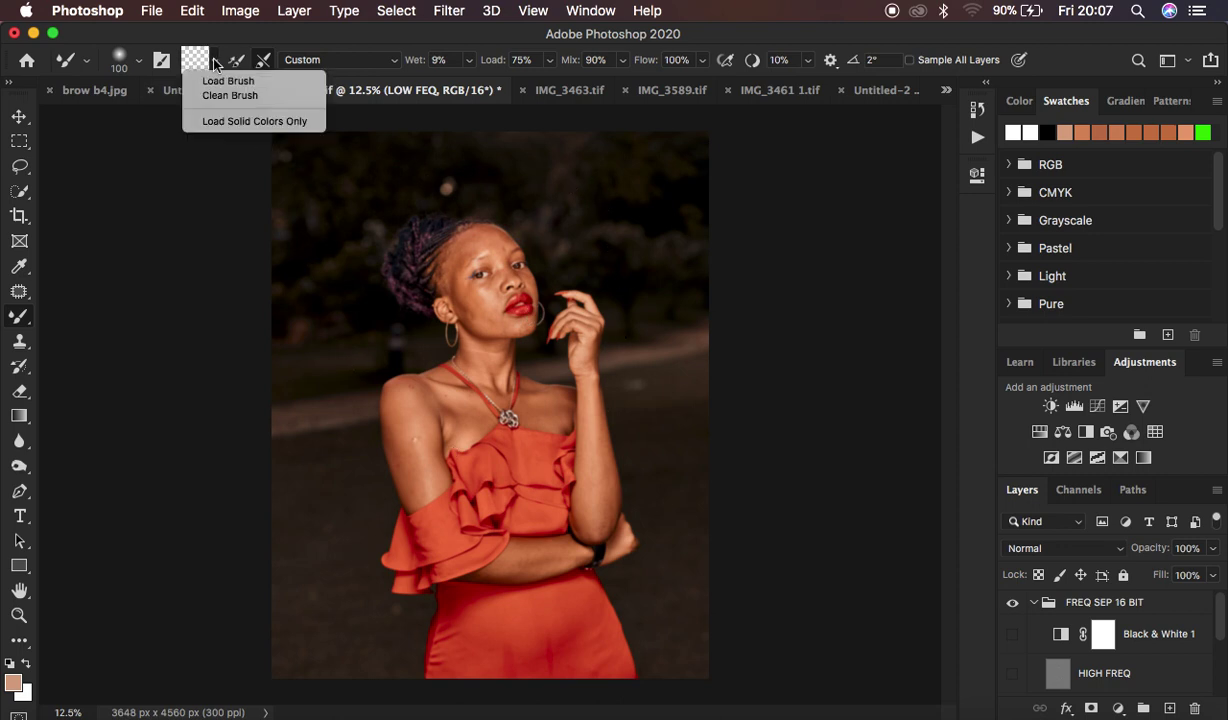
{"action": "left_click", "coordinate": [219, 94]}
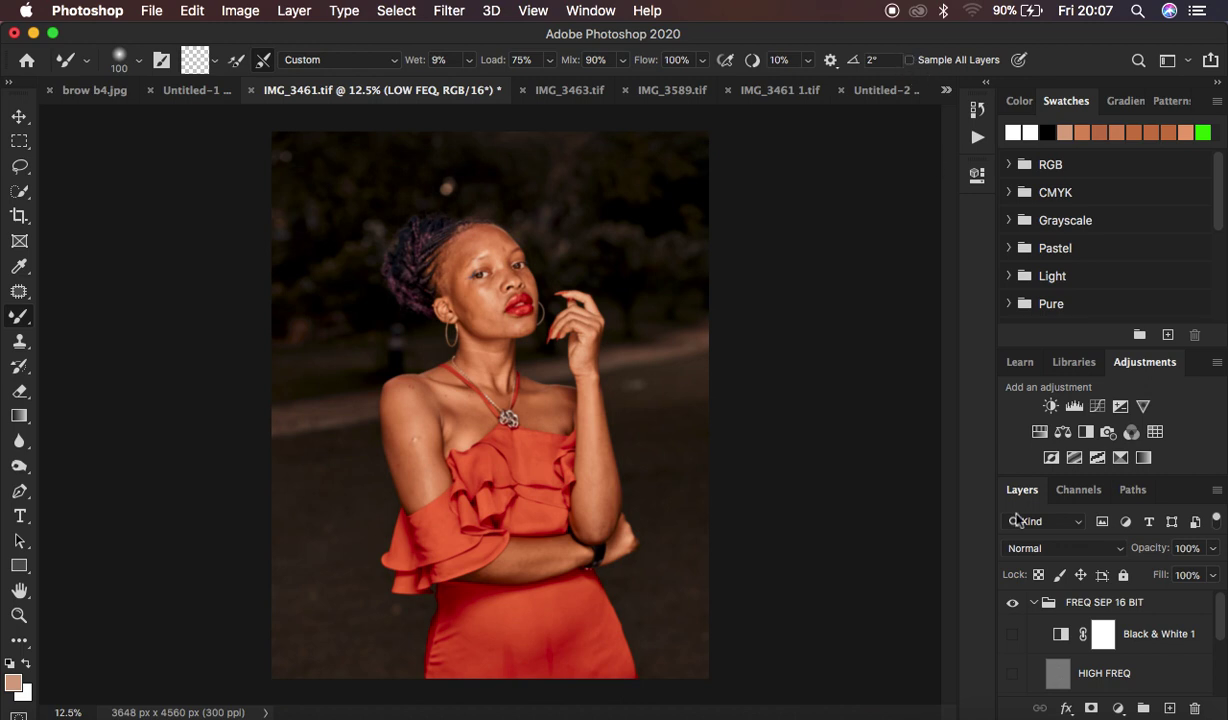
- Blend the skin tones on the forehead and temple of the LOW FEQ layer with the Mixer Brush, using a brush size of about 125
{"action": "scroll", "coordinate": [1089, 660], "scroll_direction": "down", "scroll_amount": 3}
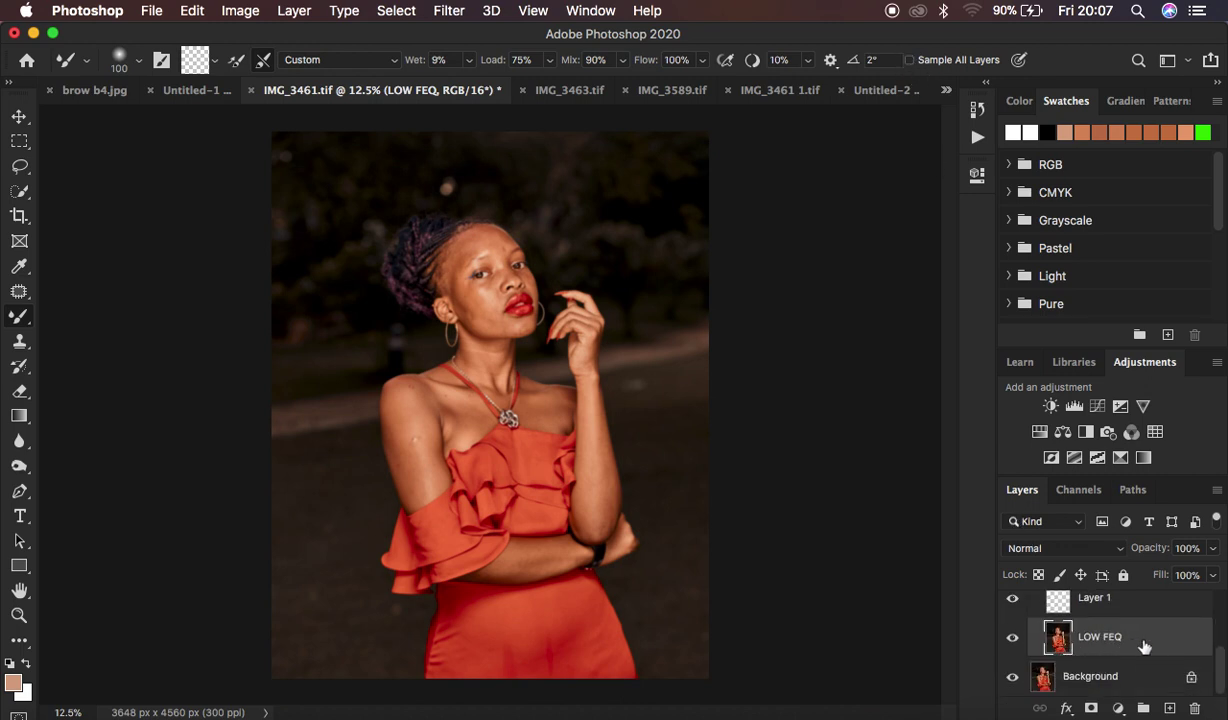
{"action": "key", "text": "super+plus"}
{"action": "key", "text": "super+plus"}
{"action": "key", "text": "super+plus"}
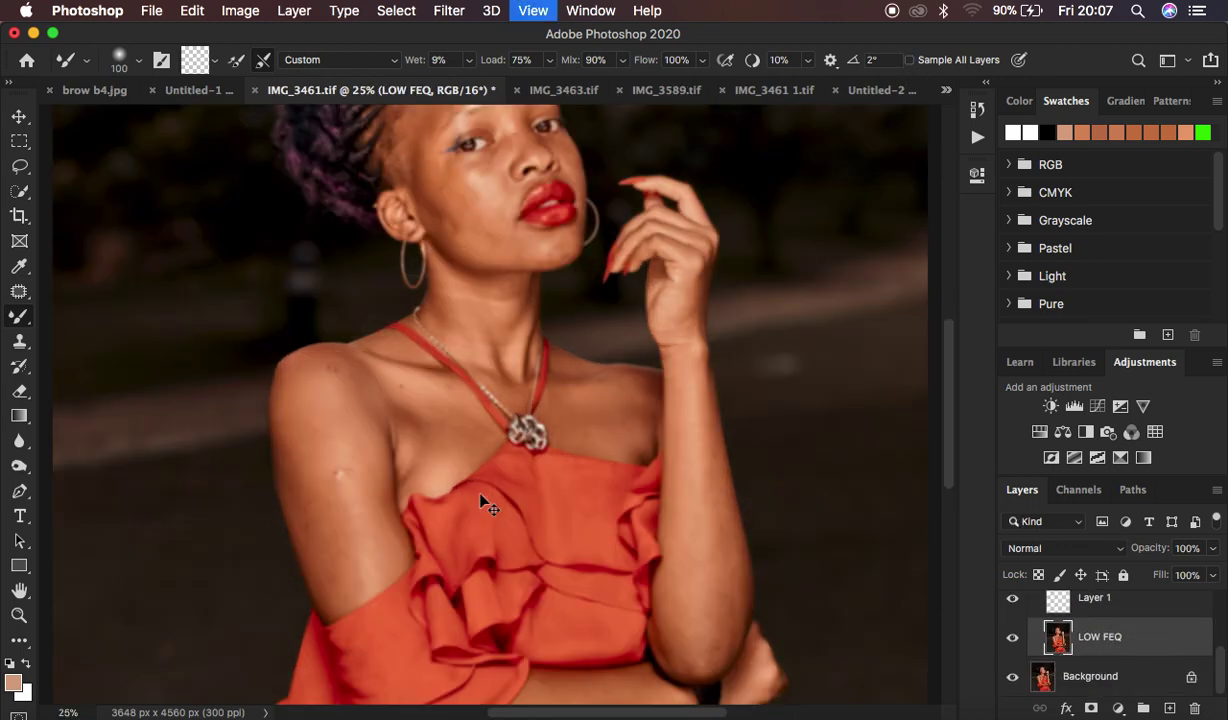
{"action": "left_click_drag", "start_coordinate": [946, 397], "coordinate": [946, 343]}
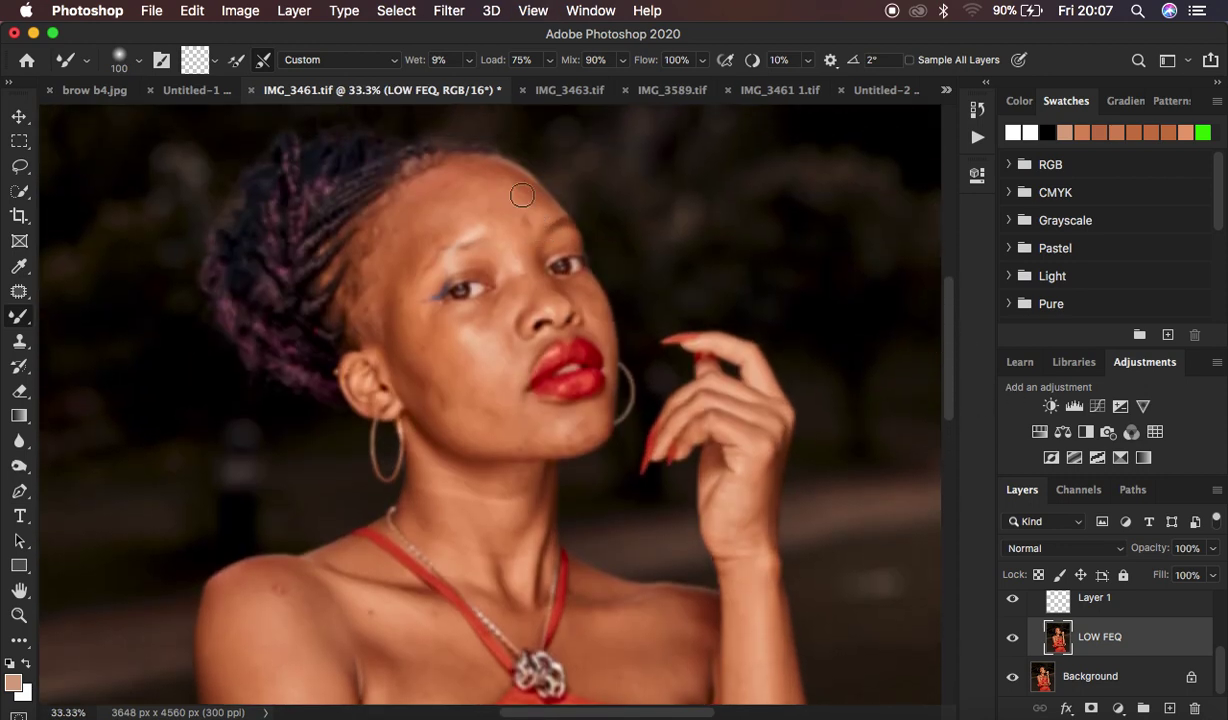
{"action": "left_click_drag", "start_coordinate": [503, 186], "coordinate": [528, 202]}
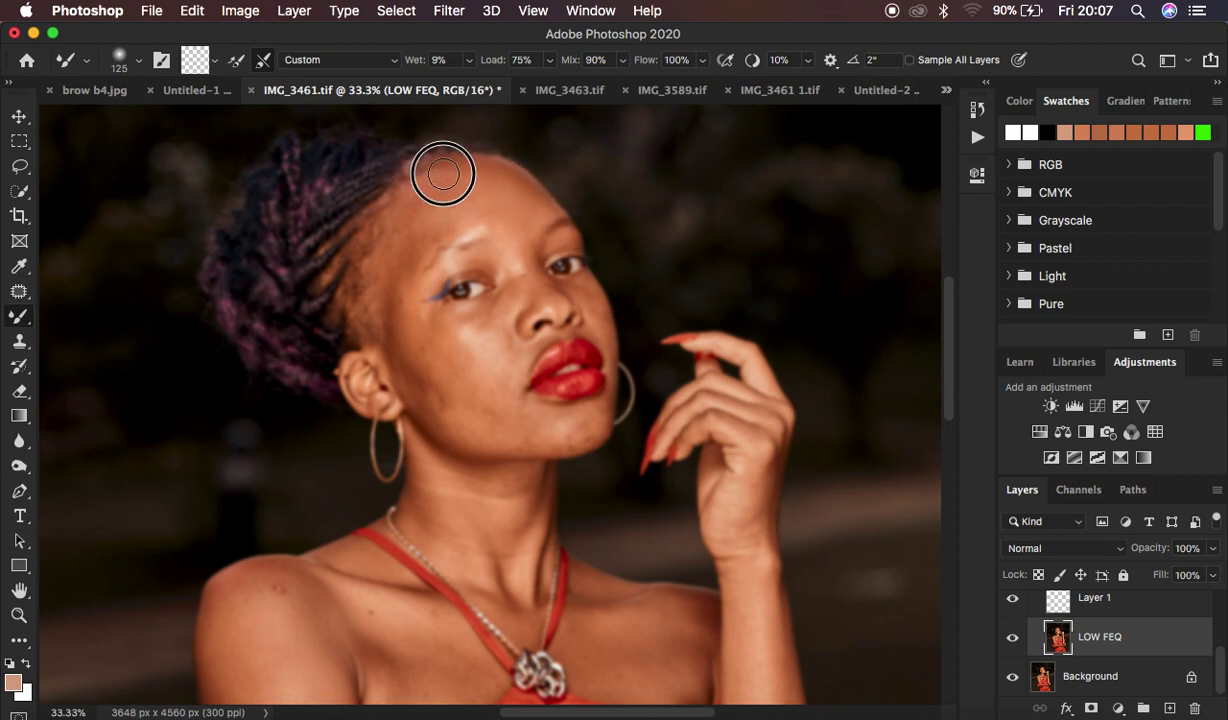
{"action": "mouse_move", "coordinate": [510, 206]}
{"action": "left_mouse_down"}
{"action": "mouse_move", "coordinate": [493, 181]}
{"action": "mouse_move", "coordinate": [529, 208]}
{"action": "mouse_move", "coordinate": [537, 200]}
{"action": "mouse_move", "coordinate": [515, 205]}
{"action": "left_mouse_up"}
{"action": "left_click_drag", "start_coordinate": [398, 210], "coordinate": [411, 230]}
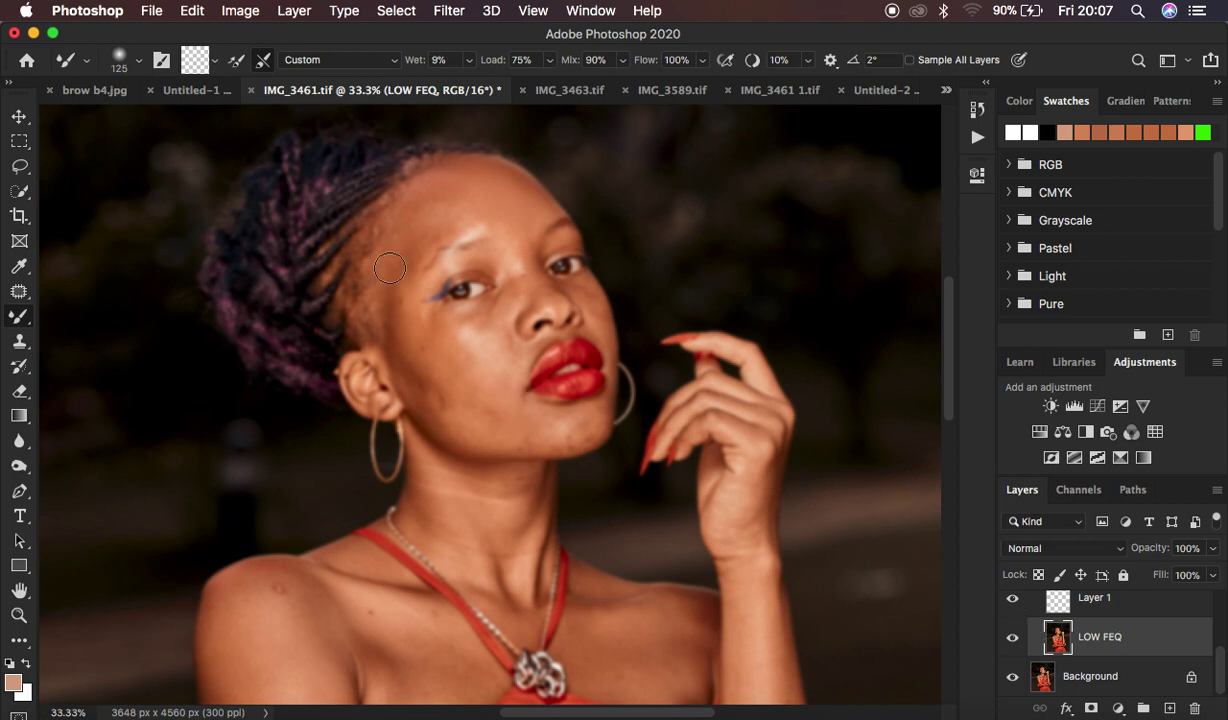
{"action": "mouse_move", "coordinate": [385, 222]}
{"action": "left_mouse_down"}
{"action": "mouse_move", "coordinate": [419, 253]}
{"action": "mouse_move", "coordinate": [418, 208]}
{"action": "mouse_move", "coordinate": [448, 203]}
{"action": "mouse_move", "coordinate": [457, 230]}
{"action": "mouse_move", "coordinate": [436, 190]}
{"action": "mouse_move", "coordinate": [444, 208]}
{"action": "mouse_move", "coordinate": [503, 212]}
{"action": "mouse_move", "coordinate": [471, 205]}
{"action": "mouse_move", "coordinate": [452, 182]}
{"action": "mouse_move", "coordinate": [398, 252]}
{"action": "mouse_move", "coordinate": [403, 348]}
{"action": "mouse_move", "coordinate": [424, 382]}
{"action": "mouse_move", "coordinate": [388, 342]}
{"action": "mouse_move", "coordinate": [379, 291]}
{"action": "mouse_move", "coordinate": [387, 336]}
{"action": "mouse_move", "coordinate": [455, 393]}
{"action": "mouse_move", "coordinate": [431, 387]}
{"action": "mouse_move", "coordinate": [447, 402]}
{"action": "mouse_move", "coordinate": [414, 332]}
{"action": "mouse_move", "coordinate": [456, 375]}
{"action": "mouse_move", "coordinate": [397, 303]}
{"action": "mouse_move", "coordinate": [460, 362]}
{"action": "mouse_move", "coordinate": [425, 356]}
{"action": "mouse_move", "coordinate": [385, 309]}
{"action": "mouse_move", "coordinate": [389, 285]}
{"action": "mouse_move", "coordinate": [380, 329]}
{"action": "left_mouse_up"}
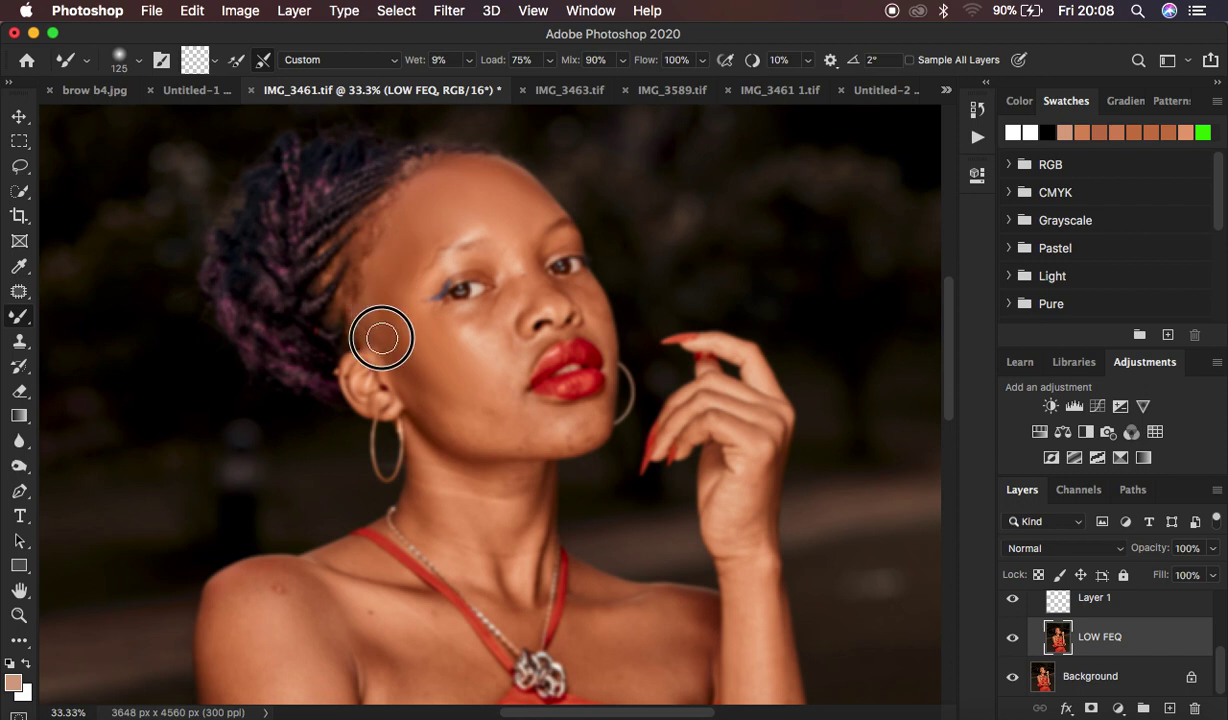
- Reduce the brush size to 70 and smooth the skin along the nose and under the eyes
{"action": "key", "text": "bracketleft"}
{"action": "key", "text": "bracketleft"}
{"action": "key", "text": "bracketleft"}
{"action": "key", "text": "bracketleft"}
{"action": "mouse_move", "coordinate": [533, 268]}
{"action": "left_mouse_down"}
{"action": "mouse_move", "coordinate": [545, 280]}
{"action": "mouse_move", "coordinate": [515, 247]}
{"action": "left_mouse_up"}
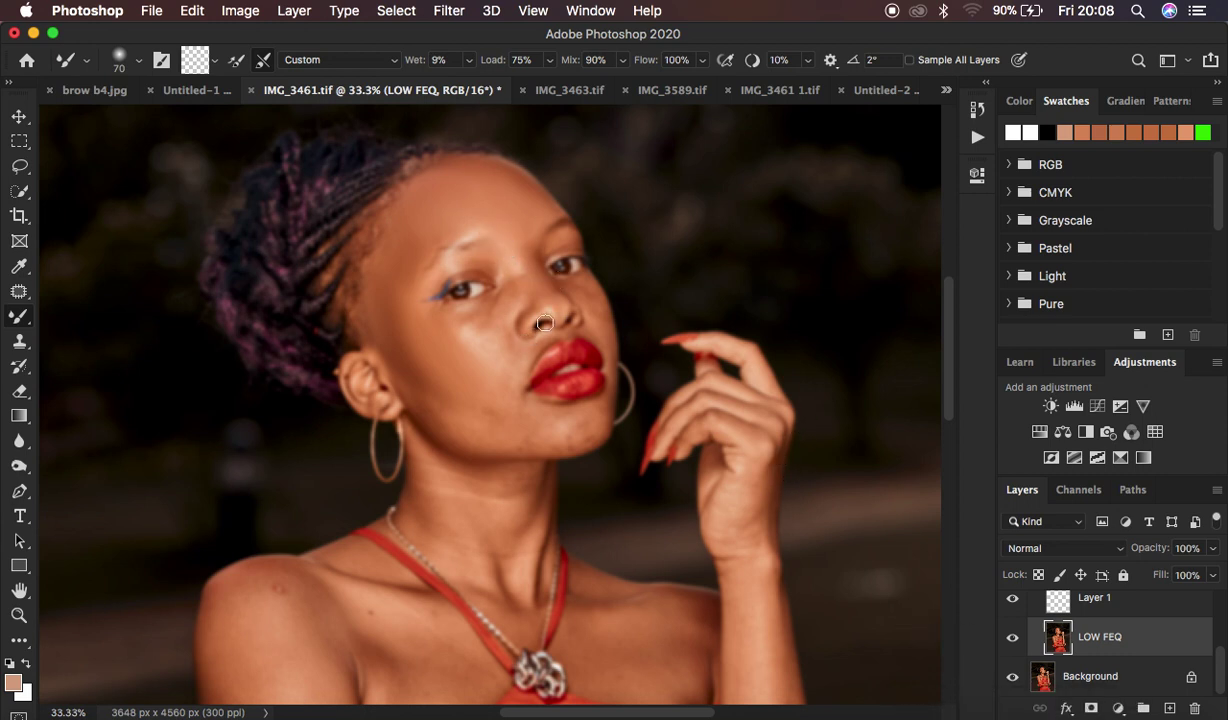
{"action": "mouse_move", "coordinate": [580, 287]}
{"action": "left_mouse_down"}
{"action": "mouse_move", "coordinate": [597, 318]}
{"action": "mouse_move", "coordinate": [587, 302]}
{"action": "mouse_move", "coordinate": [541, 322]}
{"action": "mouse_move", "coordinate": [471, 301]}
{"action": "mouse_move", "coordinate": [480, 321]}
{"action": "left_mouse_up"}
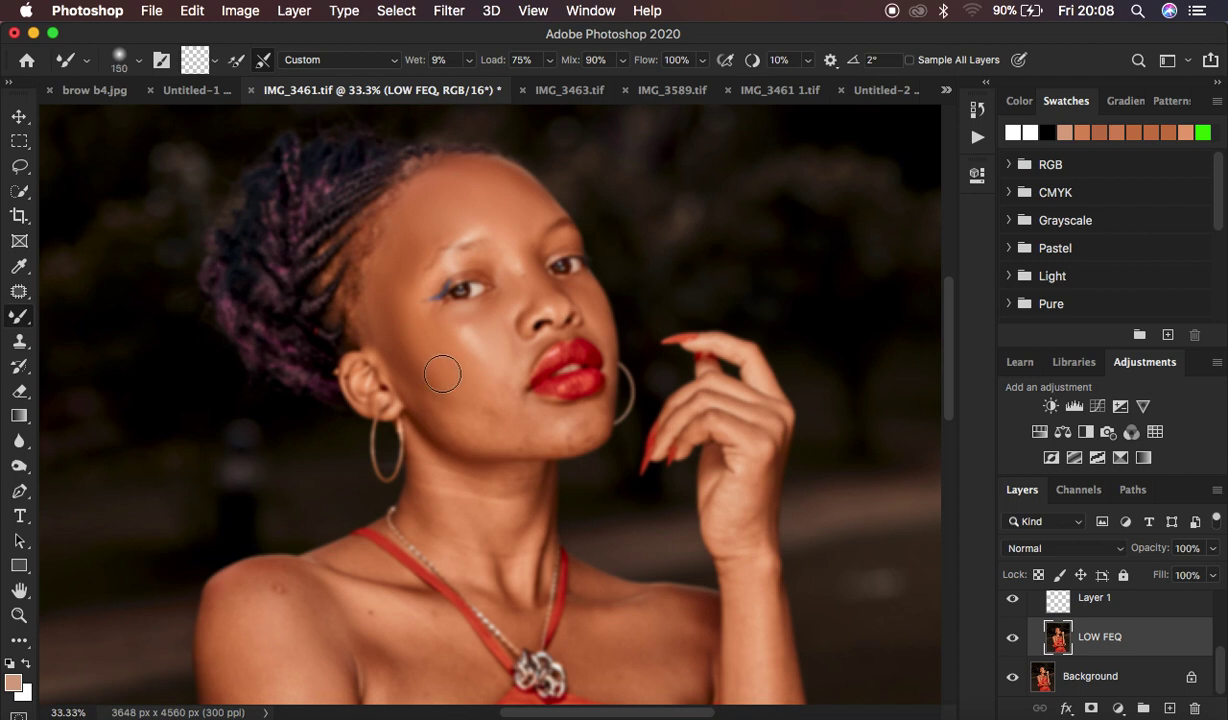
- Smooth the cheek, chin and side of the face with the Mixer Brush, using sizes between 90 and 150
{"action": "mouse_move", "coordinate": [407, 379]}
{"action": "left_mouse_down"}
{"action": "mouse_move", "coordinate": [447, 403]}
{"action": "mouse_move", "coordinate": [428, 401]}
{"action": "mouse_move", "coordinate": [529, 423]}
{"action": "mouse_move", "coordinate": [474, 405]}
{"action": "mouse_move", "coordinate": [498, 386]}
{"action": "left_mouse_up"}
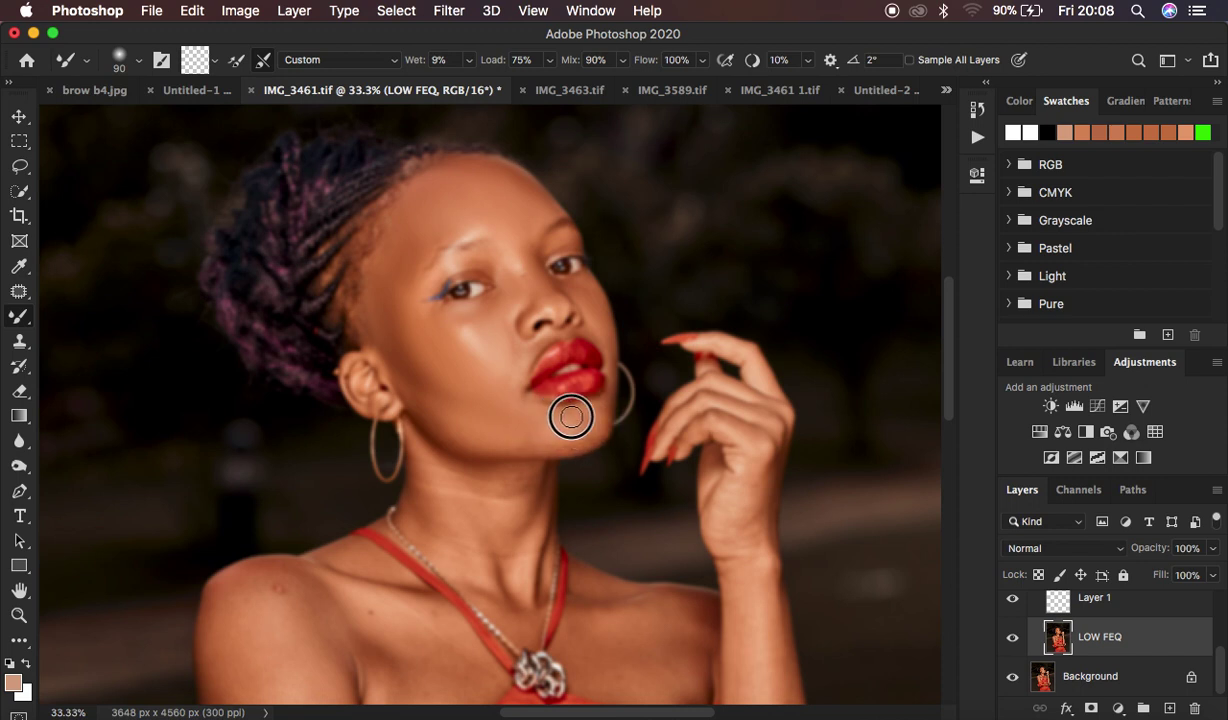
{"action": "left_click_drag", "start_coordinate": [541, 437], "coordinate": [515, 435]}
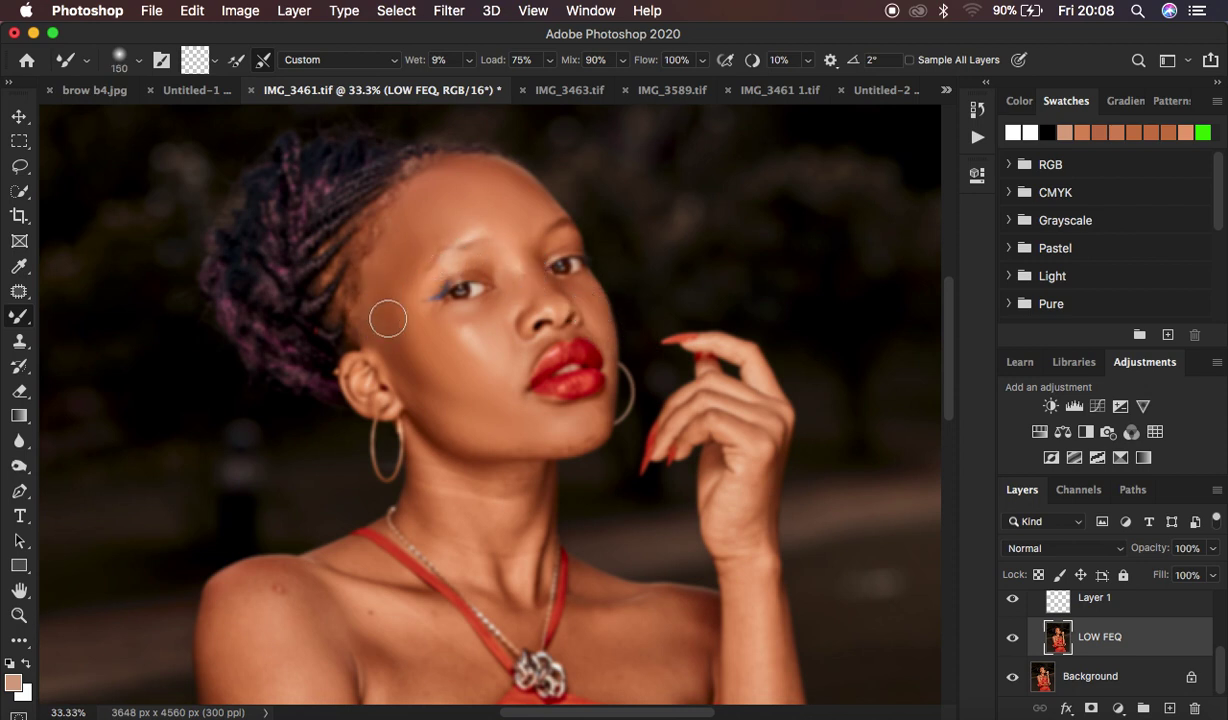
{"action": "mouse_move", "coordinate": [400, 336]}
{"action": "left_mouse_down"}
{"action": "mouse_move", "coordinate": [373, 296]}
{"action": "mouse_move", "coordinate": [392, 321]}
{"action": "left_mouse_up"}
- Show the HIGH FREQ layer and toggle the FREQ SEP 16 BIT group's visibility to compare the face before and after retouching
{"action": "scroll", "coordinate": [1050, 643], "scroll_direction": "up", "scroll_amount": 3}
{"action": "left_click", "coordinate": [1012, 673]}
{"action": "left_click", "coordinate": [1013, 605]}
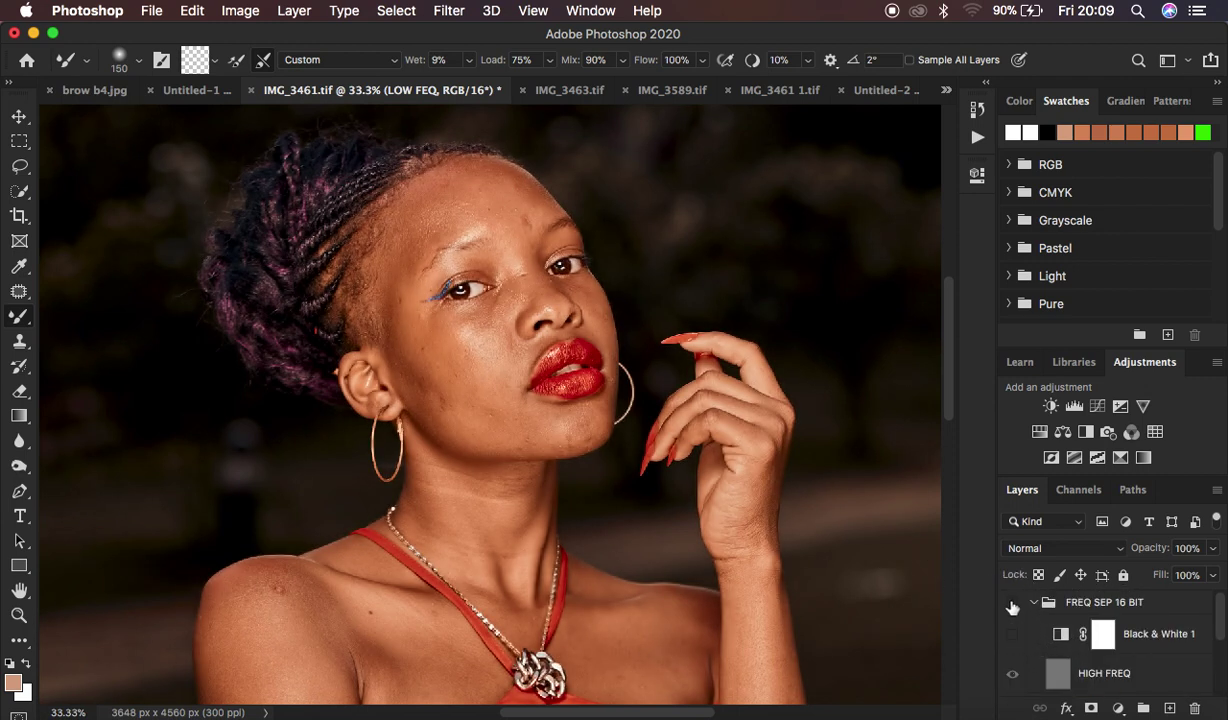
{"action": "left_click", "coordinate": [1012, 604]}
{"action": "left_click", "coordinate": [1012, 604]}
{"action": "left_click", "coordinate": [1012, 604]}
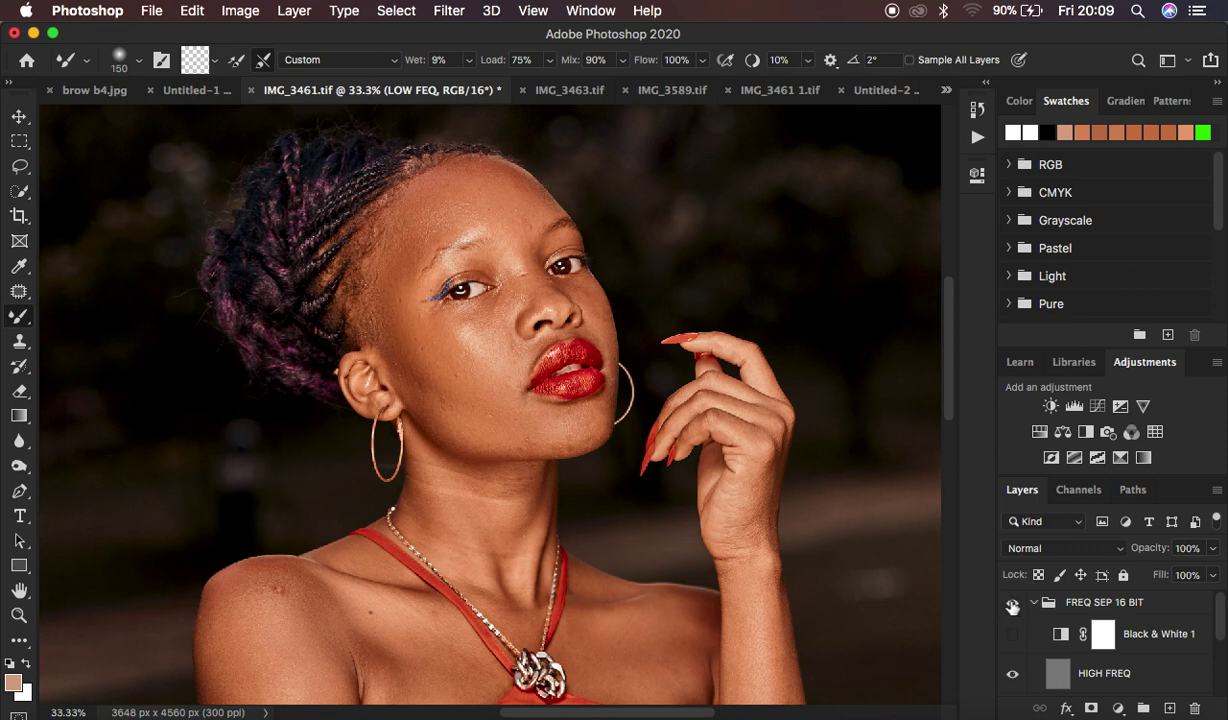
{"action": "left_click", "coordinate": [1012, 604]}
{"action": "left_click", "coordinate": [1012, 604]}
{"action": "key", "text": "super+minus"}
{"action": "key", "text": "super+minus"}
{"action": "key", "text": "super+minus"}
{"action": "key", "text": "super+minus"}
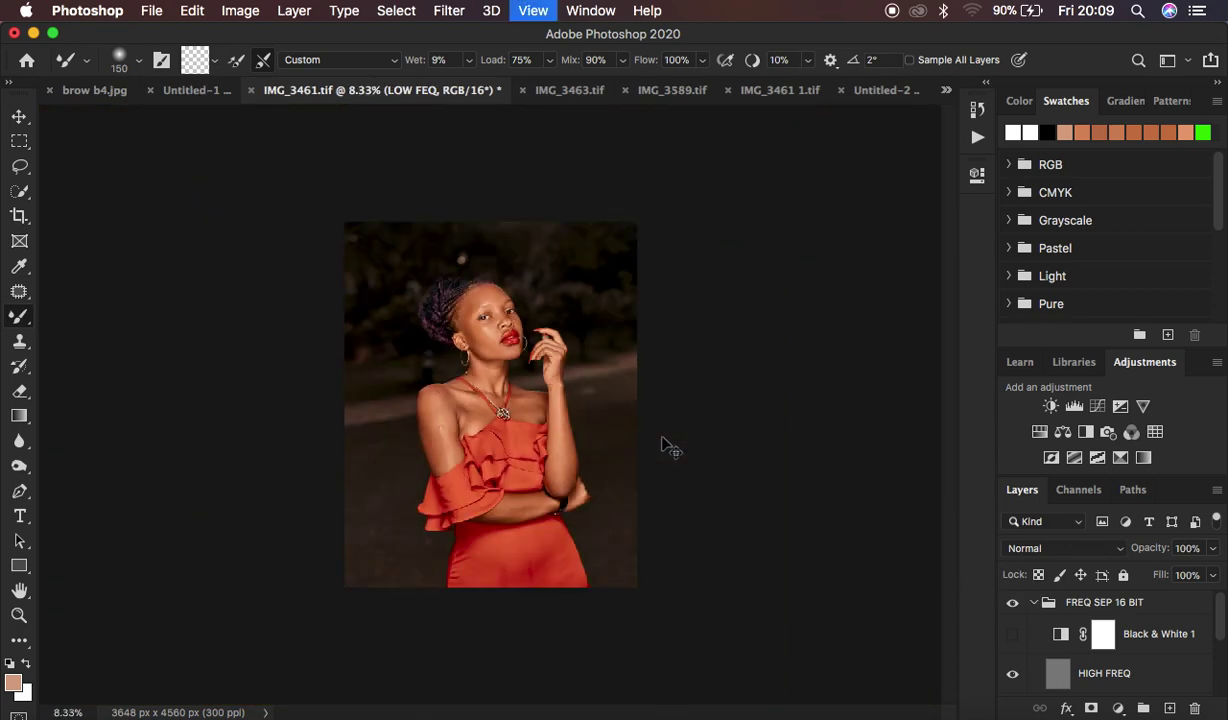
- With the HIGH FREQ layer hidden, smooth the skin on the neck and upper chest with a 150 size Mixer Brush
{"action": "key", "text": "super+plus"}
{"action": "key", "text": "super+plus"}
{"action": "key", "text": "super+plus"}
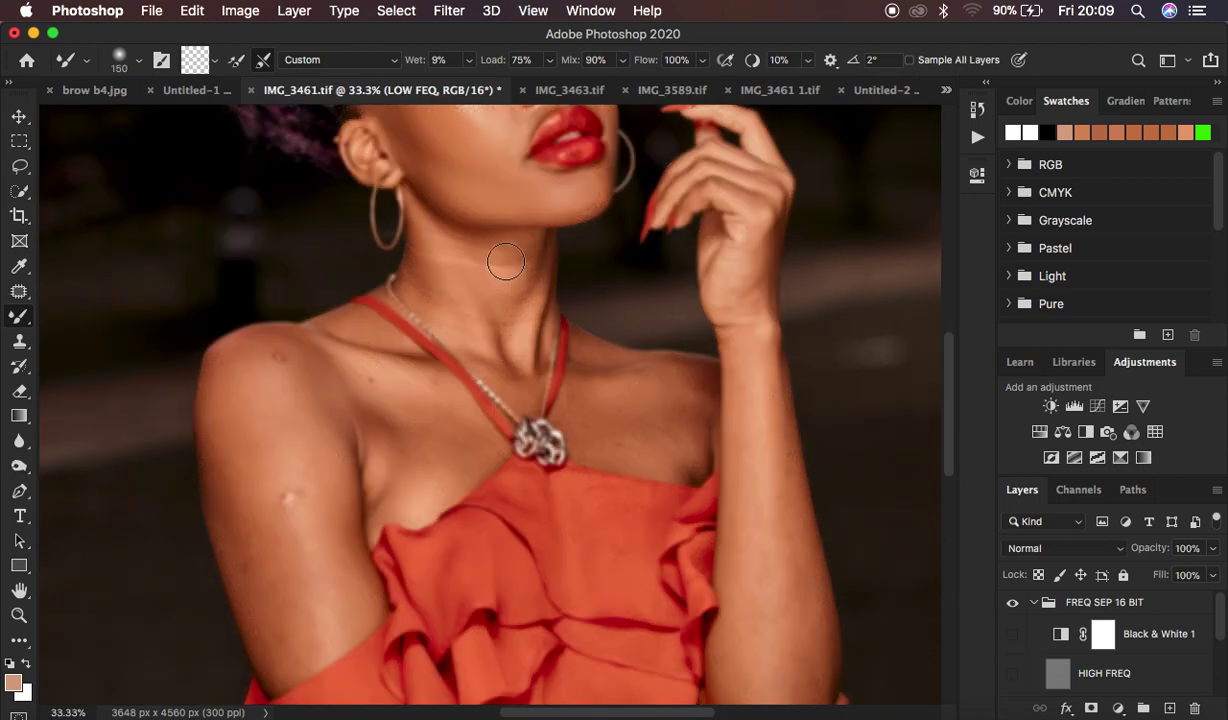
{"action": "mouse_move", "coordinate": [505, 275]}
{"action": "left_mouse_down"}
{"action": "mouse_move", "coordinate": [513, 263]}
{"action": "mouse_move", "coordinate": [521, 310]}
{"action": "mouse_move", "coordinate": [509, 310]}
{"action": "left_mouse_up"}
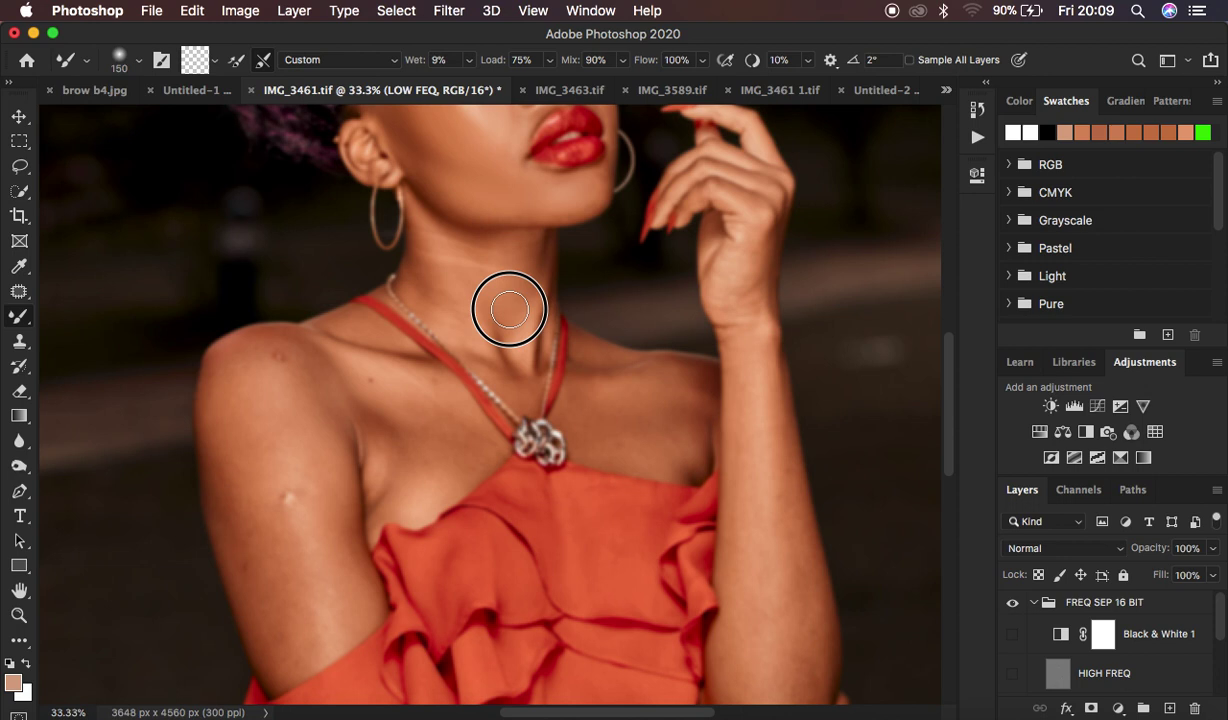
{"action": "mouse_move", "coordinate": [519, 243]}
{"action": "left_mouse_down"}
{"action": "mouse_move", "coordinate": [503, 298]}
{"action": "mouse_move", "coordinate": [512, 329]}
{"action": "mouse_move", "coordinate": [449, 248]}
{"action": "mouse_move", "coordinate": [447, 271]}
{"action": "mouse_move", "coordinate": [430, 254]}
{"action": "mouse_move", "coordinate": [430, 269]}
{"action": "mouse_move", "coordinate": [449, 275]}
{"action": "mouse_move", "coordinate": [472, 245]}
{"action": "mouse_move", "coordinate": [478, 307]}
{"action": "mouse_move", "coordinate": [508, 358]}
{"action": "left_mouse_up"}
{"action": "mouse_move", "coordinate": [371, 332]}
{"action": "left_mouse_down"}
{"action": "mouse_move", "coordinate": [356, 388]}
{"action": "mouse_move", "coordinate": [377, 375]}
{"action": "mouse_move", "coordinate": [457, 440]}
{"action": "mouse_move", "coordinate": [412, 472]}
{"action": "mouse_move", "coordinate": [388, 462]}
{"action": "mouse_move", "coordinate": [406, 414]}
{"action": "mouse_move", "coordinate": [383, 397]}
{"action": "mouse_move", "coordinate": [401, 400]}
{"action": "mouse_move", "coordinate": [390, 404]}
{"action": "mouse_move", "coordinate": [396, 434]}
{"action": "mouse_move", "coordinate": [436, 475]}
{"action": "mouse_move", "coordinate": [407, 484]}
{"action": "left_mouse_up"}
- Blend the skin on the shoulder, upper arm and both sides of the chest, finishing with the shadow under the jaw
{"action": "key", "text": "bracketright"}
{"action": "mouse_move", "coordinate": [291, 401]}
{"action": "left_mouse_down"}
{"action": "mouse_move", "coordinate": [333, 556]}
{"action": "mouse_move", "coordinate": [294, 380]}
{"action": "mouse_move", "coordinate": [270, 355]}
{"action": "mouse_move", "coordinate": [275, 374]}
{"action": "mouse_move", "coordinate": [252, 383]}
{"action": "mouse_move", "coordinate": [241, 463]}
{"action": "mouse_move", "coordinate": [225, 454]}
{"action": "mouse_move", "coordinate": [282, 647]}
{"action": "mouse_move", "coordinate": [221, 426]}
{"action": "mouse_move", "coordinate": [252, 358]}
{"action": "mouse_move", "coordinate": [291, 343]}
{"action": "left_mouse_up"}
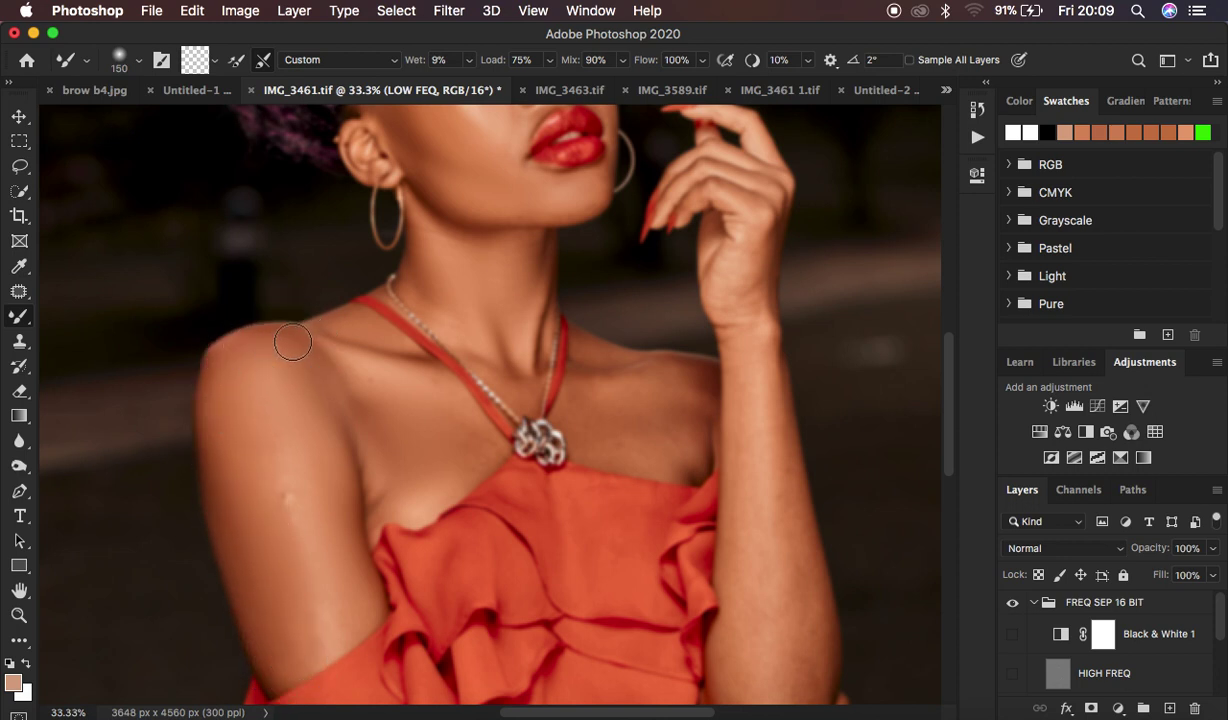
{"action": "mouse_move", "coordinate": [295, 499]}
{"action": "left_mouse_down"}
{"action": "mouse_move", "coordinate": [282, 474]}
{"action": "mouse_move", "coordinate": [329, 622]}
{"action": "mouse_move", "coordinate": [290, 656]}
{"action": "mouse_move", "coordinate": [369, 509]}
{"action": "left_mouse_up"}
{"action": "mouse_move", "coordinate": [386, 418]}
{"action": "left_mouse_down"}
{"action": "mouse_move", "coordinate": [339, 401]}
{"action": "mouse_move", "coordinate": [404, 389]}
{"action": "mouse_move", "coordinate": [415, 501]}
{"action": "mouse_move", "coordinate": [368, 517]}
{"action": "mouse_move", "coordinate": [333, 405]}
{"action": "mouse_move", "coordinate": [351, 454]}
{"action": "mouse_move", "coordinate": [322, 405]}
{"action": "left_mouse_up"}
{"action": "mouse_move", "coordinate": [611, 387]}
{"action": "left_mouse_down"}
{"action": "mouse_move", "coordinate": [625, 405]}
{"action": "mouse_move", "coordinate": [614, 397]}
{"action": "mouse_move", "coordinate": [631, 395]}
{"action": "mouse_move", "coordinate": [600, 386]}
{"action": "mouse_move", "coordinate": [652, 425]}
{"action": "mouse_move", "coordinate": [625, 419]}
{"action": "mouse_move", "coordinate": [644, 435]}
{"action": "mouse_move", "coordinate": [680, 397]}
{"action": "mouse_move", "coordinate": [672, 384]}
{"action": "mouse_move", "coordinate": [597, 435]}
{"action": "mouse_move", "coordinate": [589, 350]}
{"action": "mouse_move", "coordinate": [518, 318]}
{"action": "mouse_move", "coordinate": [521, 362]}
{"action": "mouse_move", "coordinate": [512, 275]}
{"action": "mouse_move", "coordinate": [537, 263]}
{"action": "mouse_move", "coordinate": [505, 236]}
{"action": "mouse_move", "coordinate": [515, 205]}
{"action": "mouse_move", "coordinate": [457, 212]}
{"action": "left_mouse_up"}
- Smooth the raised forearm from the wrist down to the elbow, setting the brush size to 200
{"action": "key", "text": "bracketleft"}
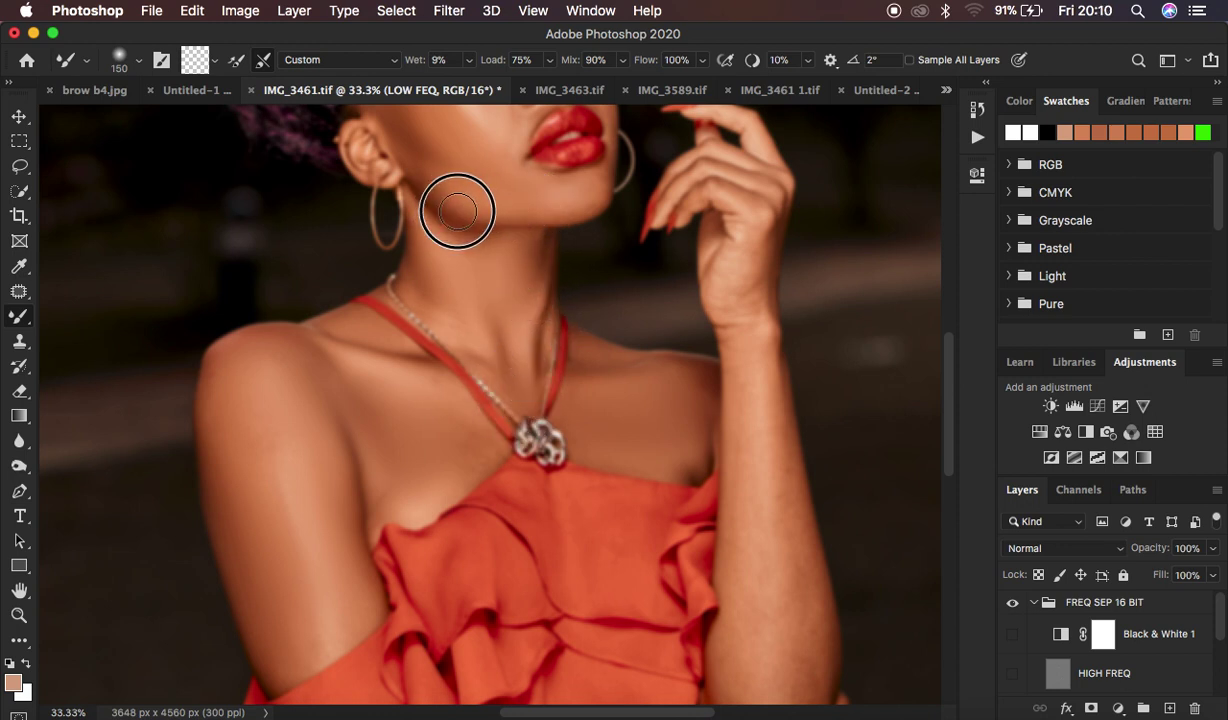
{"action": "mouse_move", "coordinate": [737, 290]}
{"action": "left_mouse_down"}
{"action": "mouse_move", "coordinate": [759, 466]}
{"action": "mouse_move", "coordinate": [753, 379]}
{"action": "mouse_move", "coordinate": [762, 589]}
{"action": "mouse_move", "coordinate": [751, 651]}
{"action": "left_mouse_up"}
{"action": "key", "text": "bracketleft"}
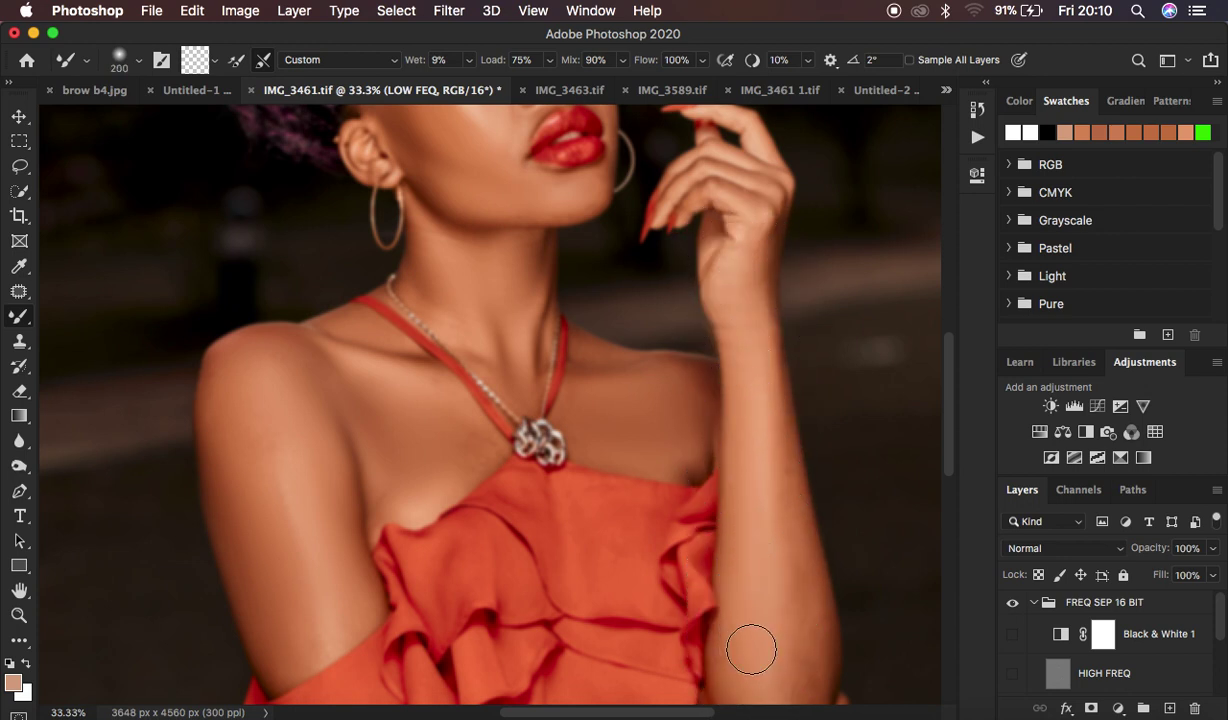
{"action": "mouse_move", "coordinate": [774, 429]}
{"action": "left_mouse_down"}
{"action": "mouse_move", "coordinate": [787, 439]}
{"action": "mouse_move", "coordinate": [802, 611]}
{"action": "left_mouse_up"}
- Blend the skin around the raised arm's elbow and along the folded forearm with the Mixer Brush
{"action": "scroll", "coordinate": [799, 600], "scroll_direction": "down", "scroll_amount": 5}
{"action": "mouse_move", "coordinate": [789, 502]}
{"action": "left_mouse_down"}
{"action": "mouse_move", "coordinate": [800, 406]}
{"action": "mouse_move", "coordinate": [800, 468]}
{"action": "mouse_move", "coordinate": [793, 431]}
{"action": "mouse_move", "coordinate": [790, 470]}
{"action": "mouse_move", "coordinate": [746, 460]}
{"action": "mouse_move", "coordinate": [774, 528]}
{"action": "left_mouse_up"}
{"action": "left_click_drag", "start_coordinate": [789, 408], "coordinate": [778, 535]}
{"action": "mouse_move", "coordinate": [610, 600]}
{"action": "left_mouse_down"}
{"action": "mouse_move", "coordinate": [617, 608]}
{"action": "mouse_move", "coordinate": [570, 605]}
{"action": "mouse_move", "coordinate": [567, 592]}
{"action": "mouse_move", "coordinate": [698, 608]}
{"action": "mouse_move", "coordinate": [587, 647]}
{"action": "mouse_move", "coordinate": [469, 650]}
{"action": "mouse_move", "coordinate": [546, 669]}
{"action": "mouse_move", "coordinate": [584, 650]}
{"action": "mouse_move", "coordinate": [559, 581]}
{"action": "mouse_move", "coordinate": [693, 570]}
{"action": "mouse_move", "coordinate": [710, 545]}
{"action": "left_mouse_up"}
{"action": "mouse_move", "coordinate": [792, 556]}
{"action": "left_mouse_down"}
{"action": "mouse_move", "coordinate": [818, 585]}
{"action": "mouse_move", "coordinate": [841, 559]}
{"action": "mouse_move", "coordinate": [822, 576]}
{"action": "left_mouse_up"}
{"action": "left_click_drag", "start_coordinate": [773, 361], "coordinate": [785, 449]}
- Smooth the remaining uneven skin on the upper arm and neck with a 175 size Mixer Brush
{"action": "mouse_move", "coordinate": [437, 218]}
{"action": "left_mouse_down"}
{"action": "mouse_move", "coordinate": [431, 207]}
{"action": "mouse_move", "coordinate": [470, 226]}
{"action": "mouse_move", "coordinate": [458, 211]}
{"action": "mouse_move", "coordinate": [481, 258]}
{"action": "mouse_move", "coordinate": [384, 277]}
{"action": "mouse_move", "coordinate": [365, 260]}
{"action": "mouse_move", "coordinate": [376, 291]}
{"action": "mouse_move", "coordinate": [317, 208]}
{"action": "mouse_move", "coordinate": [353, 356]}
{"action": "left_mouse_up"}
{"action": "scroll", "coordinate": [681, 256], "scroll_direction": "up", "scroll_amount": 5}
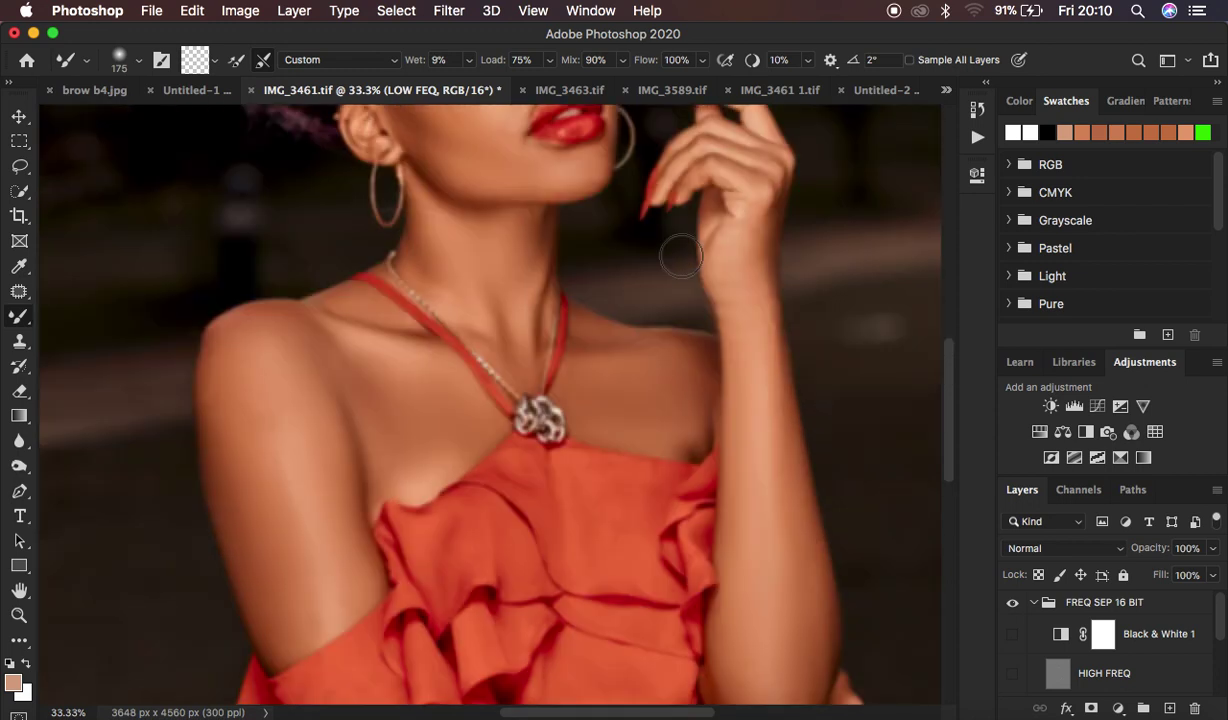
{"action": "mouse_move", "coordinate": [447, 397]}
{"action": "left_mouse_down"}
{"action": "mouse_move", "coordinate": [461, 446]}
{"action": "mouse_move", "coordinate": [435, 408]}
{"action": "mouse_move", "coordinate": [424, 353]}
{"action": "mouse_move", "coordinate": [419, 385]}
{"action": "mouse_move", "coordinate": [432, 398]}
{"action": "mouse_move", "coordinate": [530, 369]}
{"action": "mouse_move", "coordinate": [528, 412]}
{"action": "left_mouse_up"}
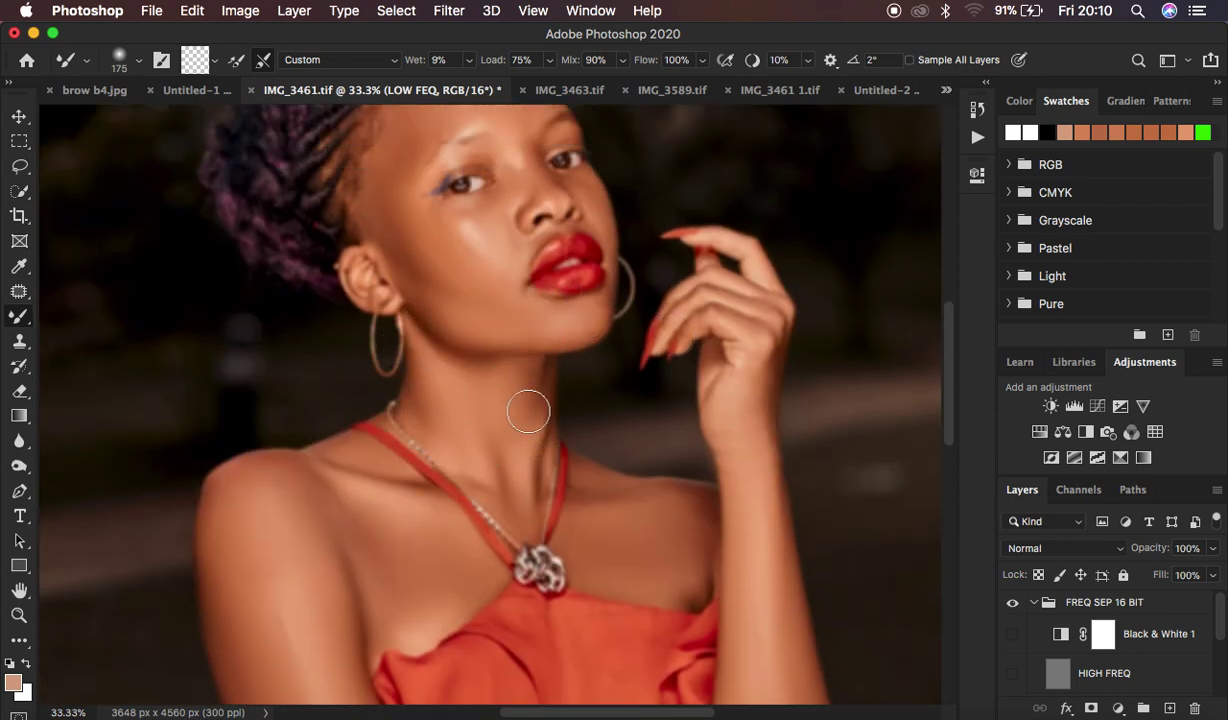
- Blend the last uneven patches on the cheek and neck, then turn the HIGH FREQ layer's visibility back on
{"action": "left_click_drag", "start_coordinate": [441, 277], "coordinate": [445, 274]}
{"action": "mouse_move", "coordinate": [498, 344]}
{"action": "left_mouse_down"}
{"action": "mouse_move", "coordinate": [571, 343]}
{"action": "mouse_move", "coordinate": [518, 288]}
{"action": "left_mouse_up"}
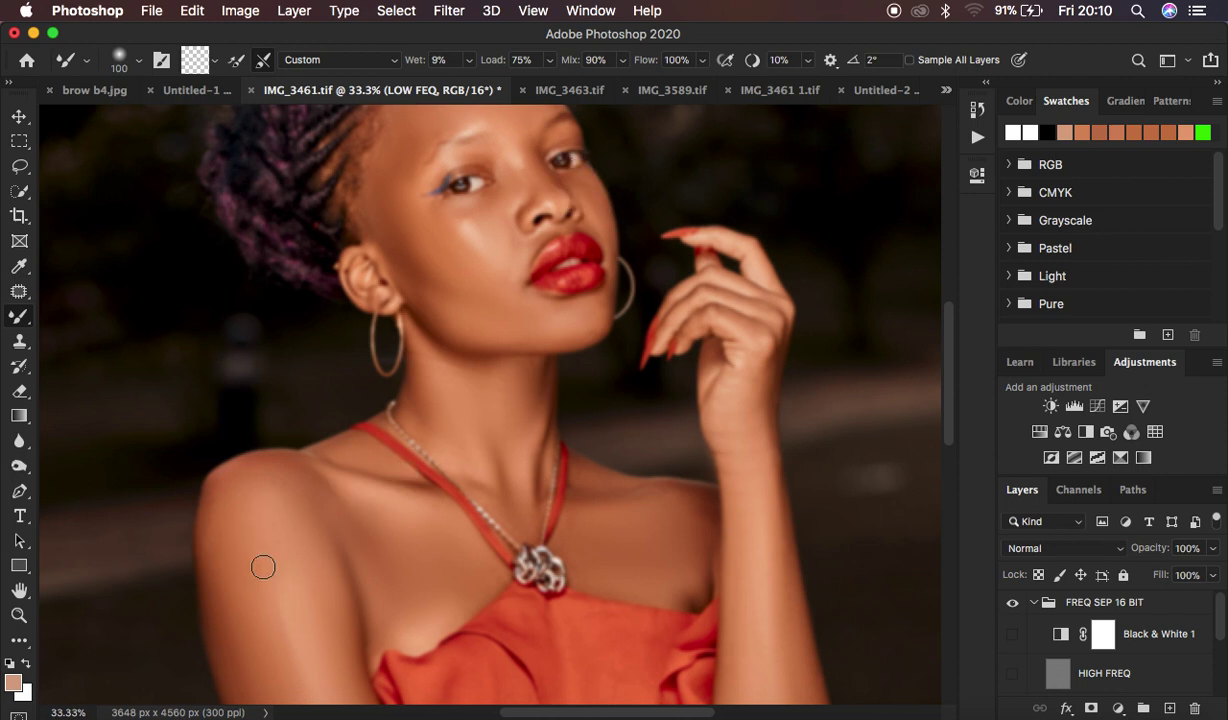
{"action": "left_click", "coordinate": [1011, 674]}
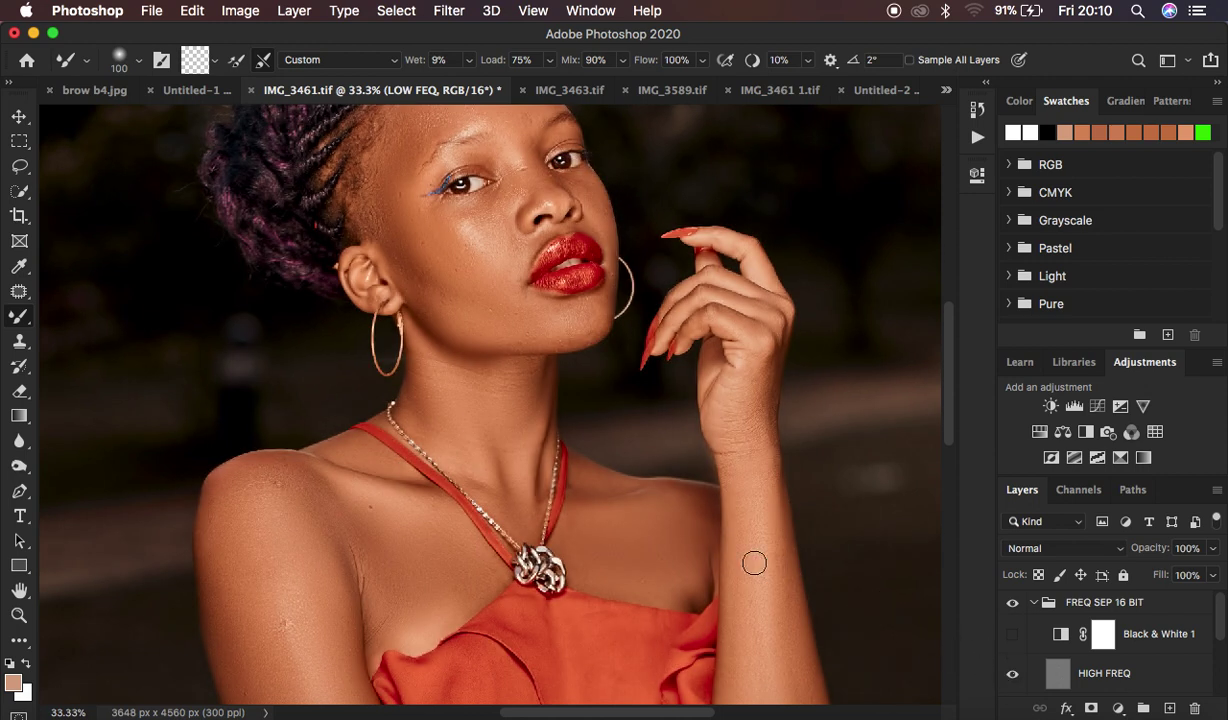
- Compare the whole portrait before and after retouching by toggling the visibility of the FREQ SEP 16 BIT group
{"action": "key", "text": "super+minus"}
{"action": "key", "text": "super+minus"}
{"action": "key", "text": "super+minus"}
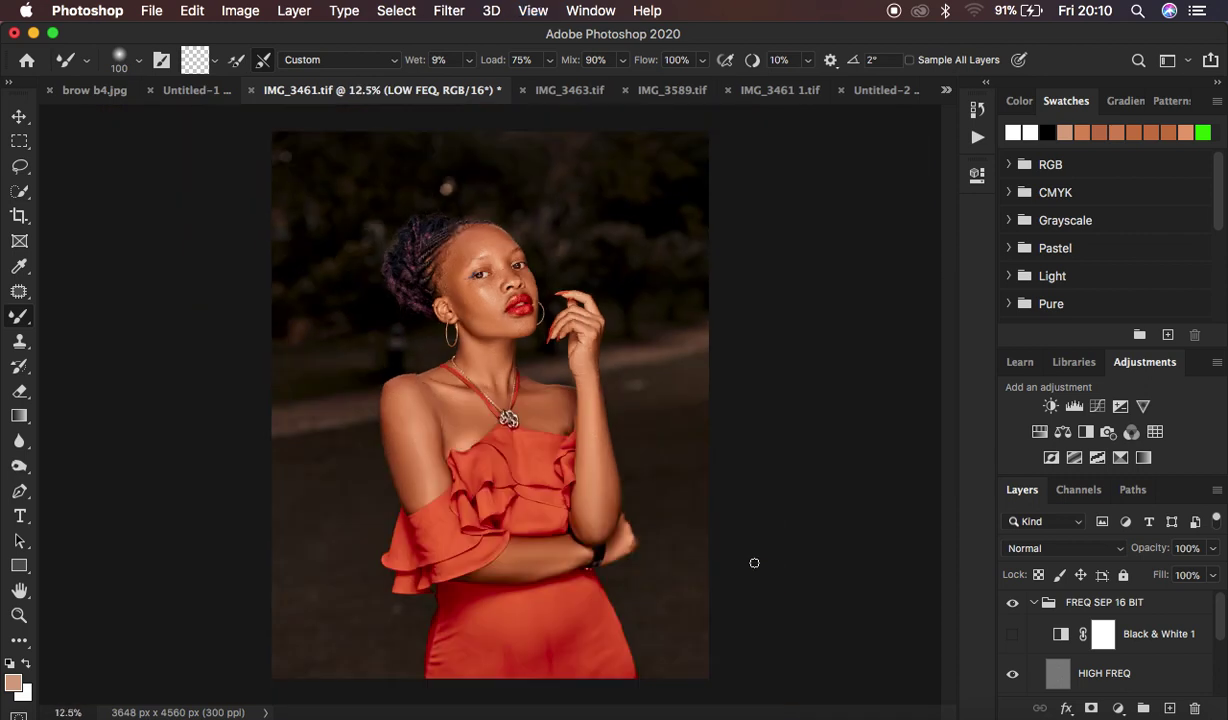
{"action": "left_click", "coordinate": [1013, 603]}
{"action": "left_click", "coordinate": [1013, 603]}
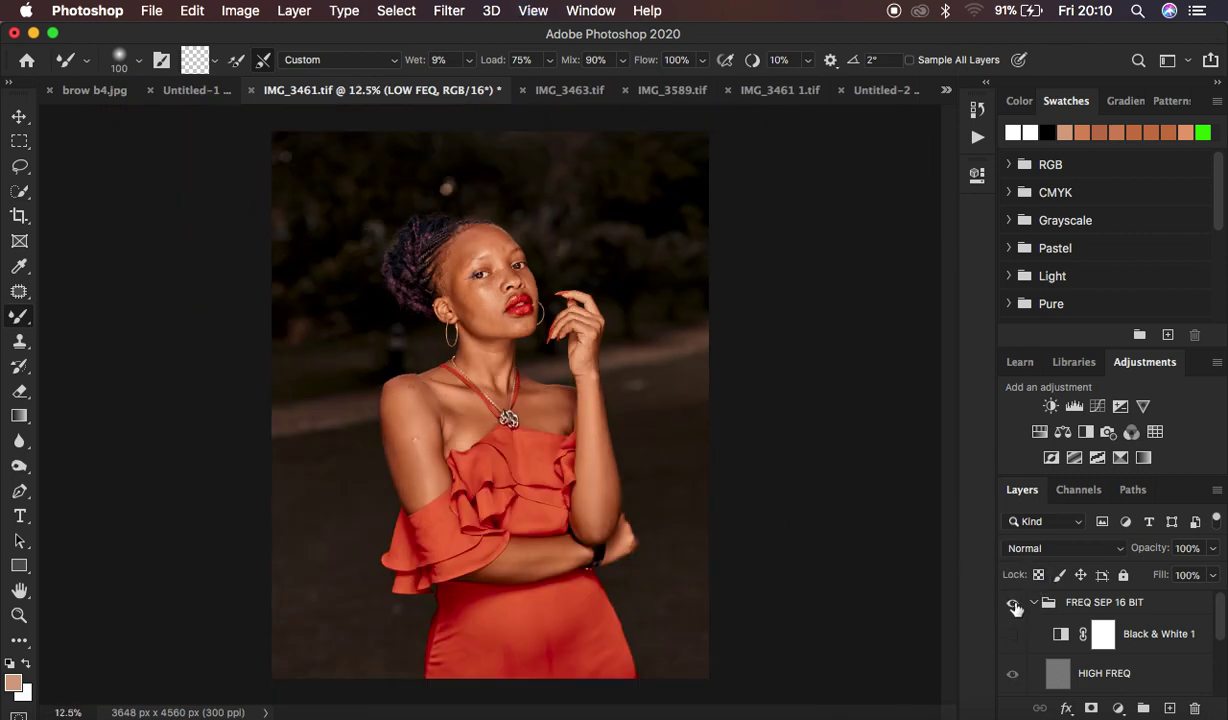
{"action": "left_click", "coordinate": [1013, 603]}
{"action": "left_click", "coordinate": [1014, 605]}
{"action": "left_click", "coordinate": [1014, 605]}
{"action": "left_click", "coordinate": [1014, 605]}
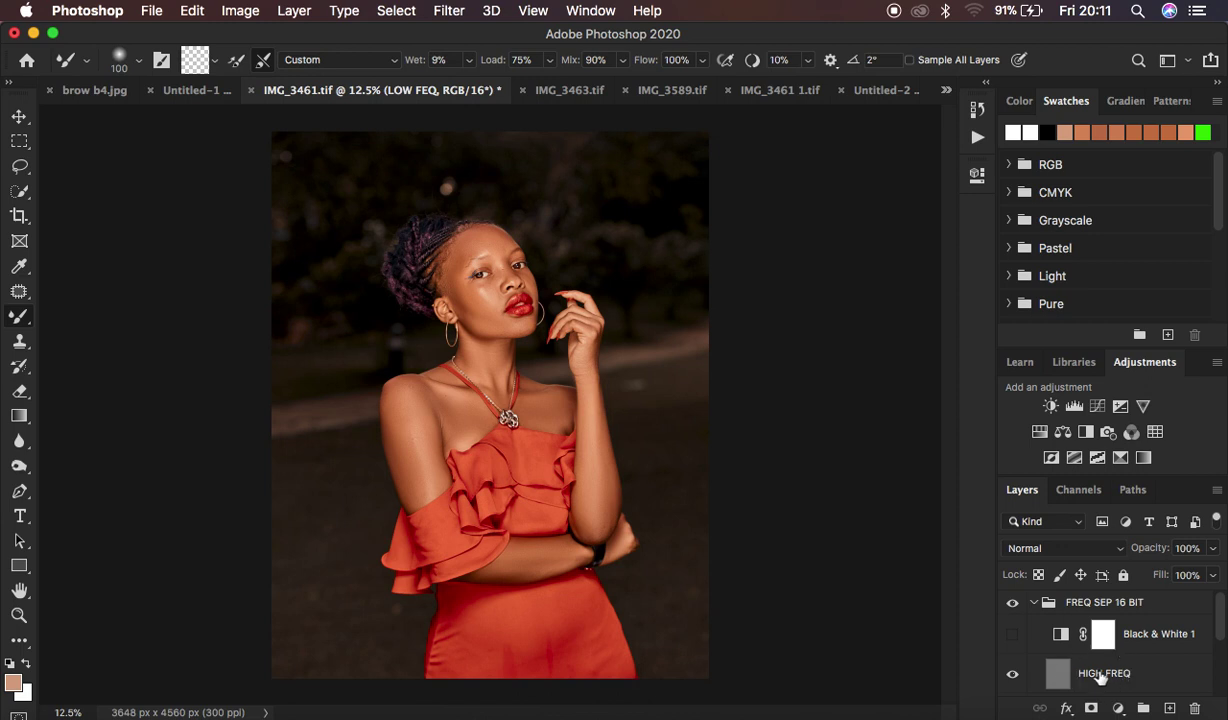
- Select the HIGH FREQ layer and get the Clone Stamp ready, keeping its sampling on Current Layer
{"action": "left_click", "coordinate": [1103, 677]}
{"action": "left_click", "coordinate": [19, 341]}
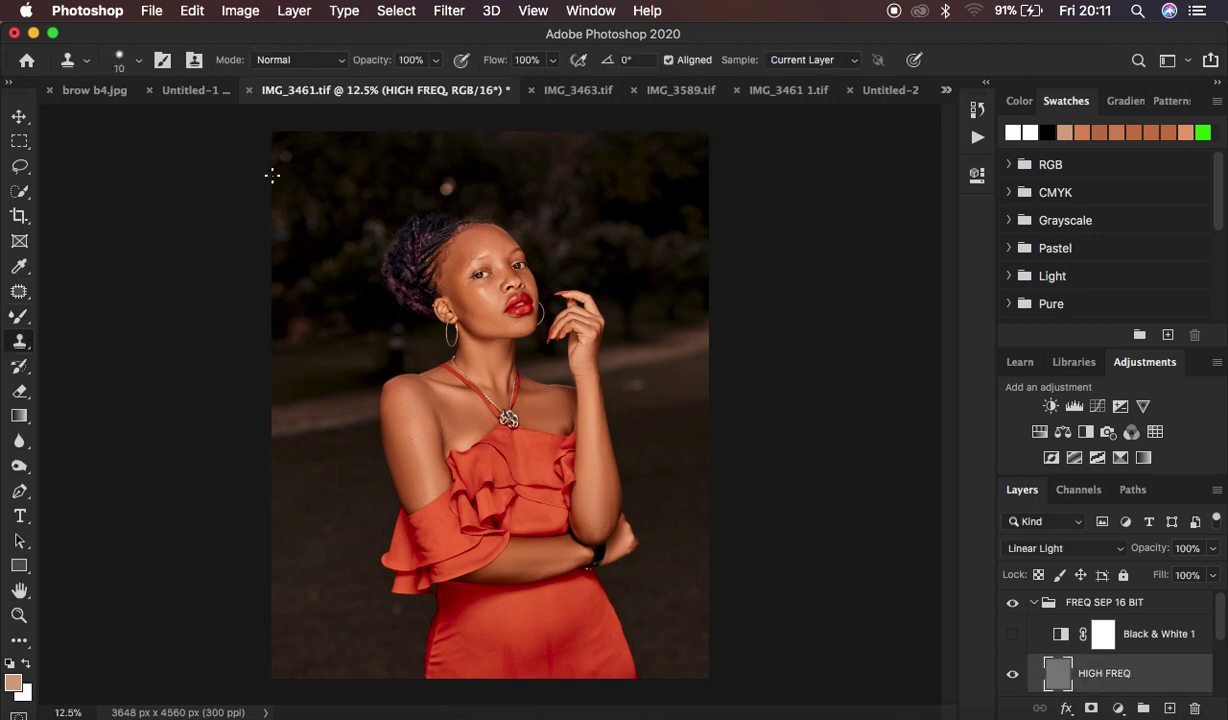
{"action": "left_click", "coordinate": [140, 60]}
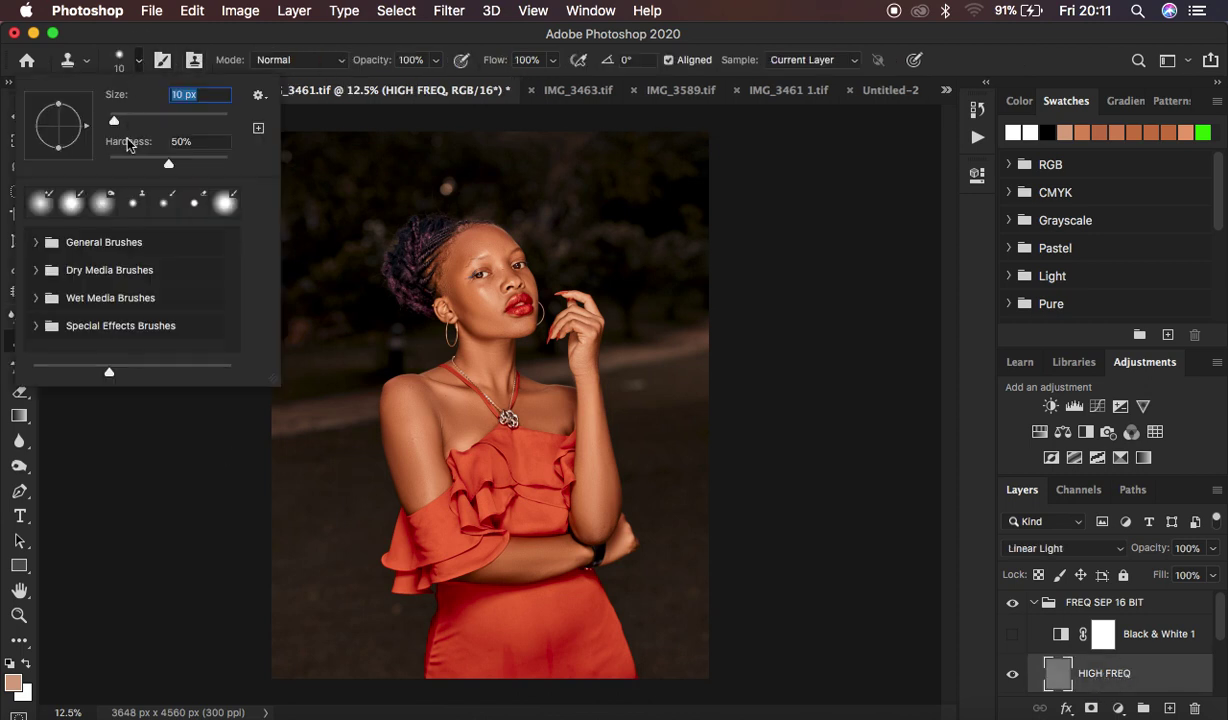
{"action": "left_click", "coordinate": [138, 63]}
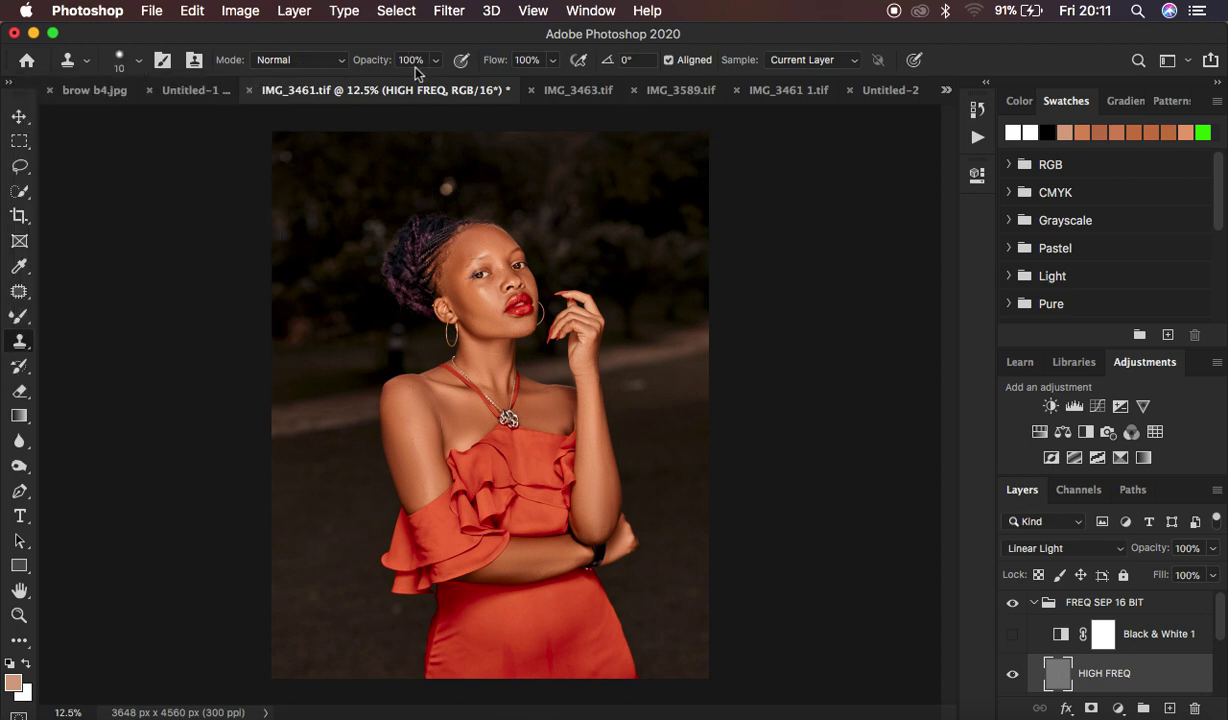
{"action": "left_click", "coordinate": [808, 62]}
{"action": "left_click", "coordinate": [479, 465]}
- Clone clean skin texture over the crease lines between the upper arm and chest with a size 30 brush
{"action": "key", "text": "super+equal"}
{"action": "key", "text": "super+equal"}
{"action": "key", "text": "super+equal"}
{"action": "key", "text": "super+equal"}
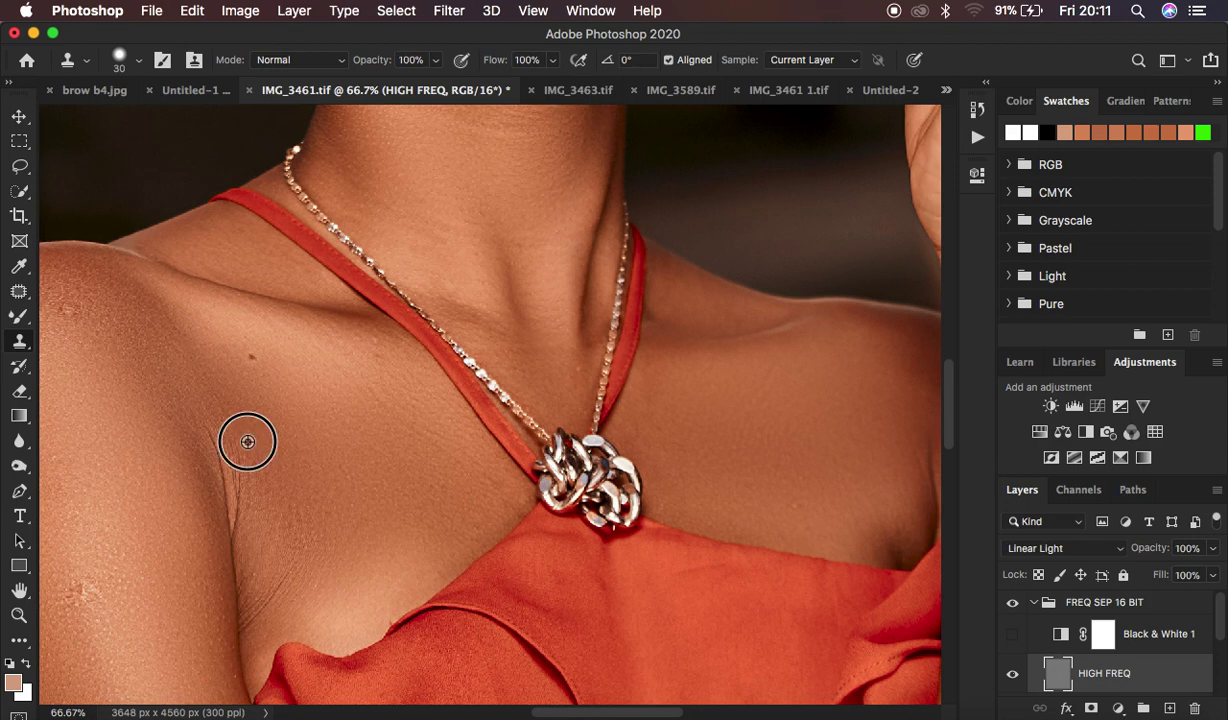
{"action": "left_click", "coordinate": [247, 441], "text": "alt"}
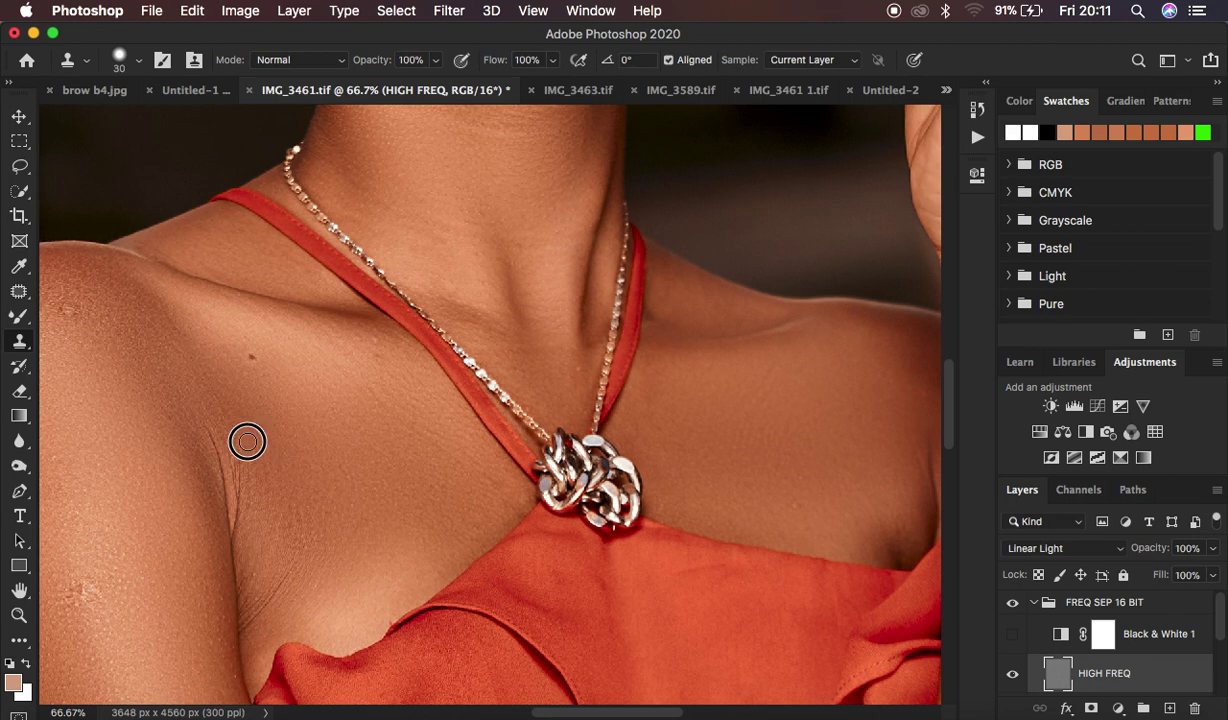
{"action": "mouse_move", "coordinate": [236, 435]}
{"action": "left_mouse_down"}
{"action": "mouse_move", "coordinate": [238, 526]}
{"action": "mouse_move", "coordinate": [239, 461]}
{"action": "left_mouse_up"}
{"action": "left_click", "coordinate": [258, 488], "text": "alt"}
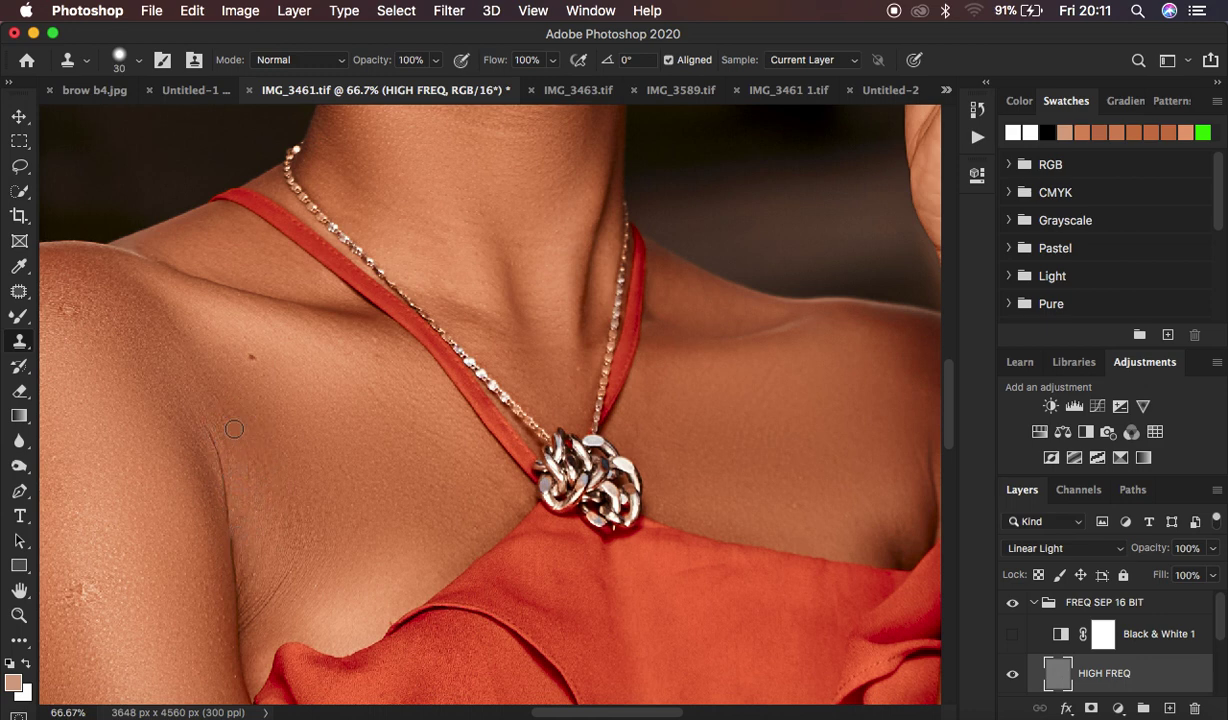
{"action": "left_click_drag", "start_coordinate": [203, 422], "coordinate": [232, 546]}
- Clone out the small spots and bumps on the cheek, jaw and side of the face on the HIGH FREQ layer
{"action": "scroll", "coordinate": [700, 278], "scroll_direction": "up", "scroll_amount": 10}
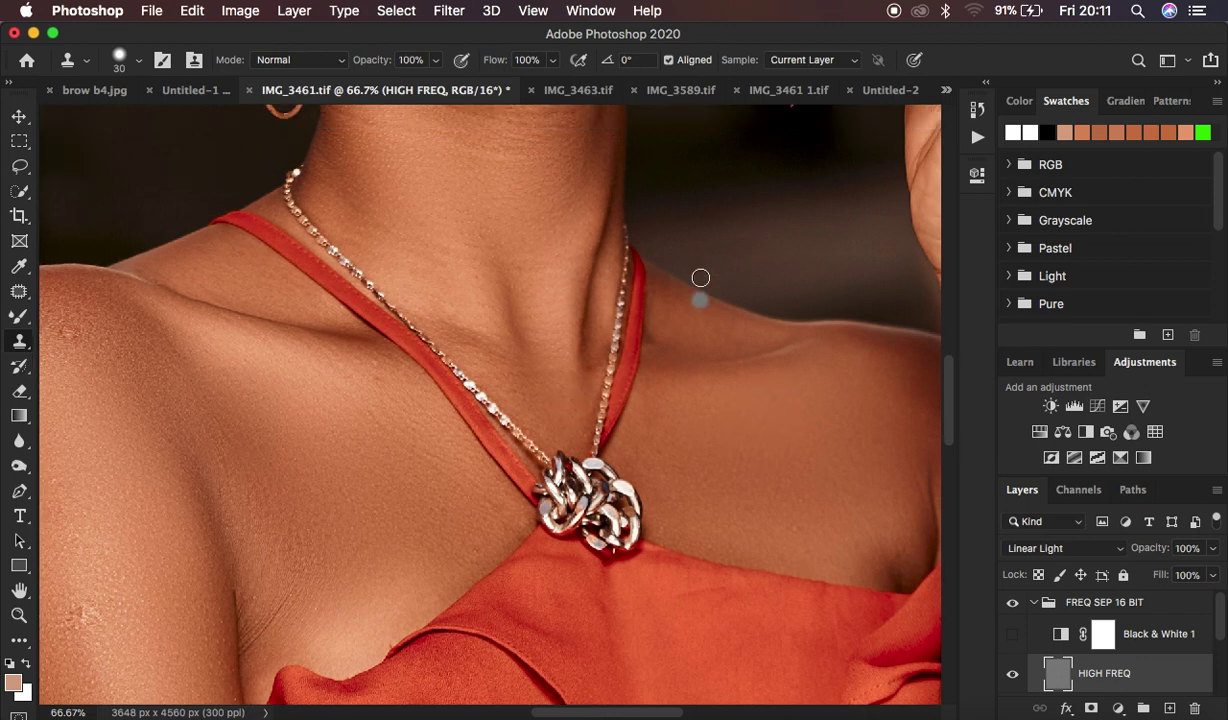
{"action": "scroll", "coordinate": [700, 278], "scroll_direction": "up", "scroll_amount": 2}
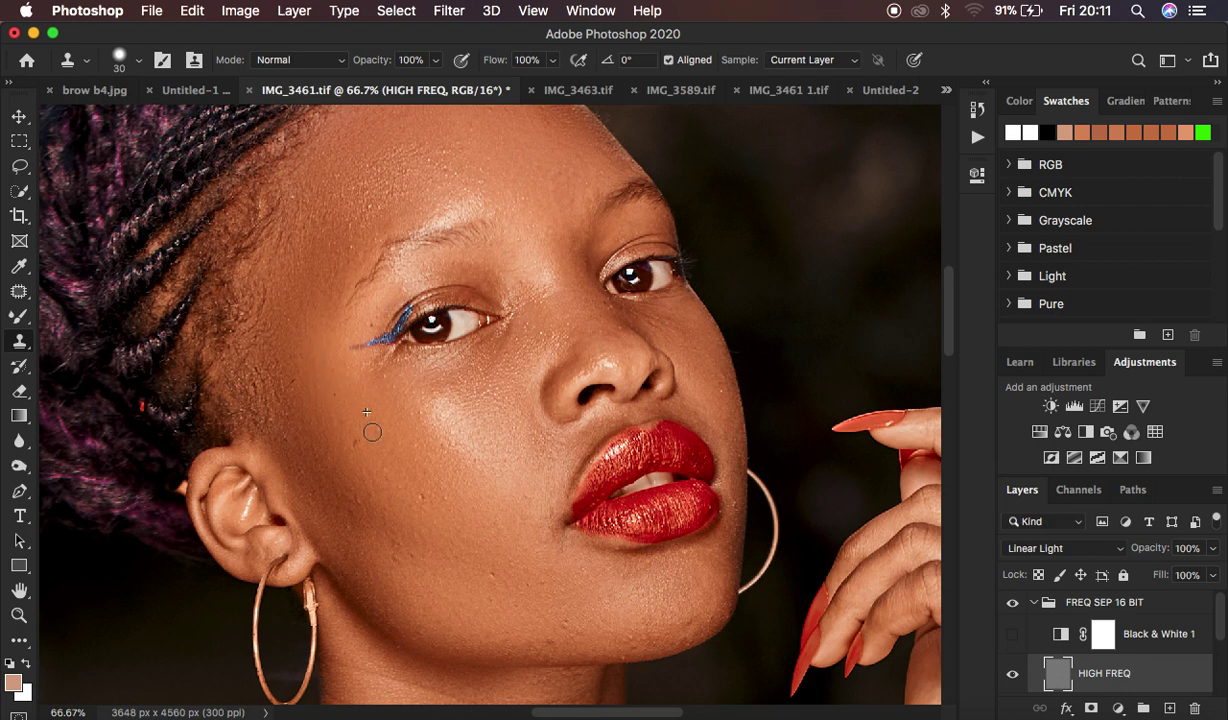
{"action": "left_click", "coordinate": [443, 501], "text": "alt"}
{"action": "left_click", "coordinate": [603, 631], "text": "alt"}
{"action": "left_click", "coordinate": [594, 638]}
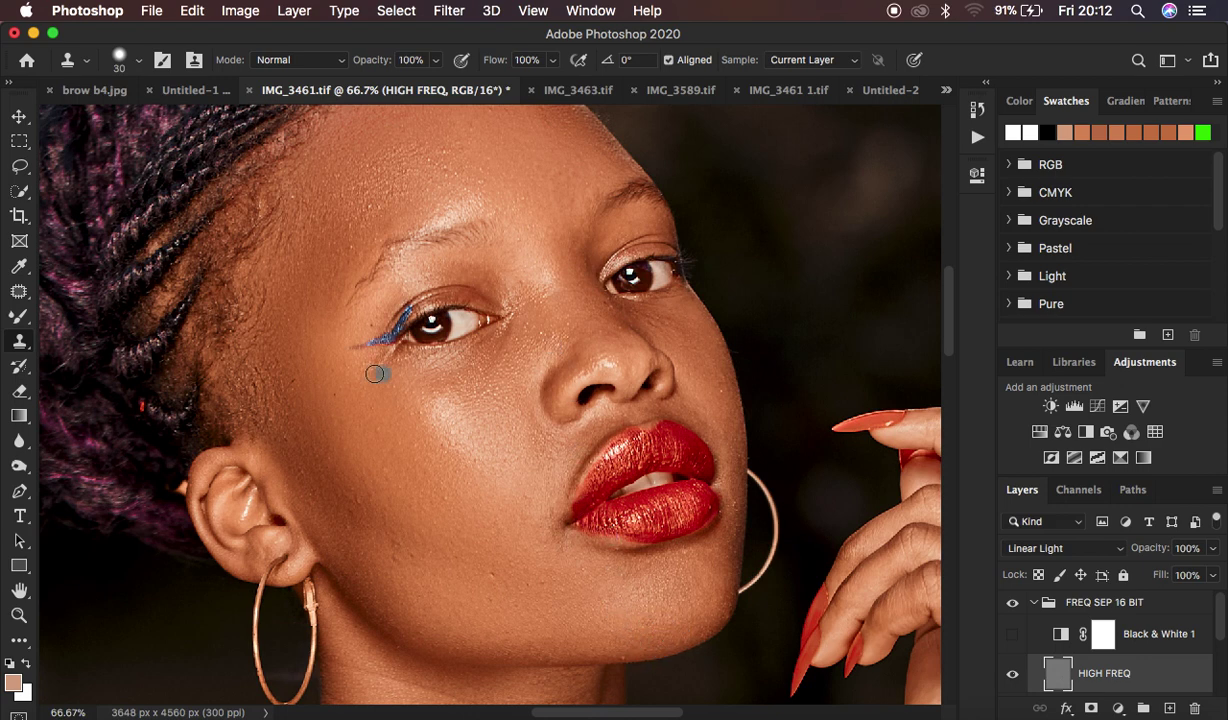
{"action": "left_click", "coordinate": [343, 260], "text": "alt"}
{"action": "left_click", "coordinate": [412, 564], "text": "alt"}
{"action": "left_click", "coordinate": [386, 527]}
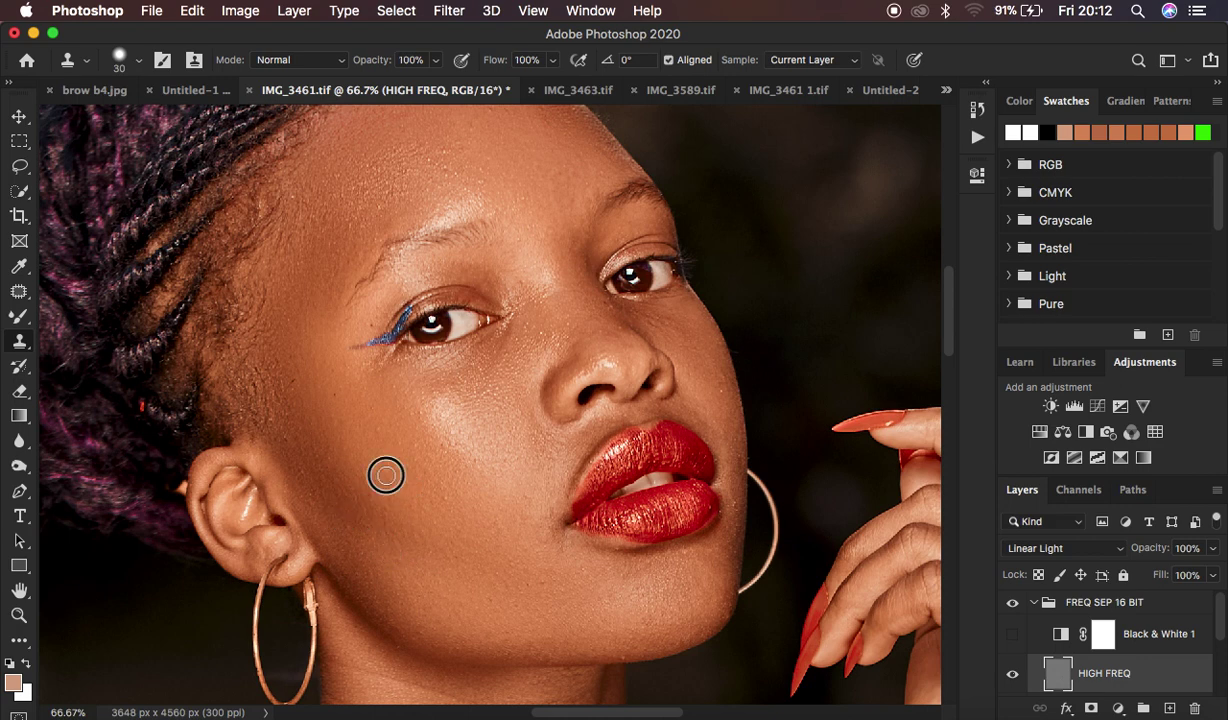
{"action": "left_click", "coordinate": [401, 442], "text": "alt"}
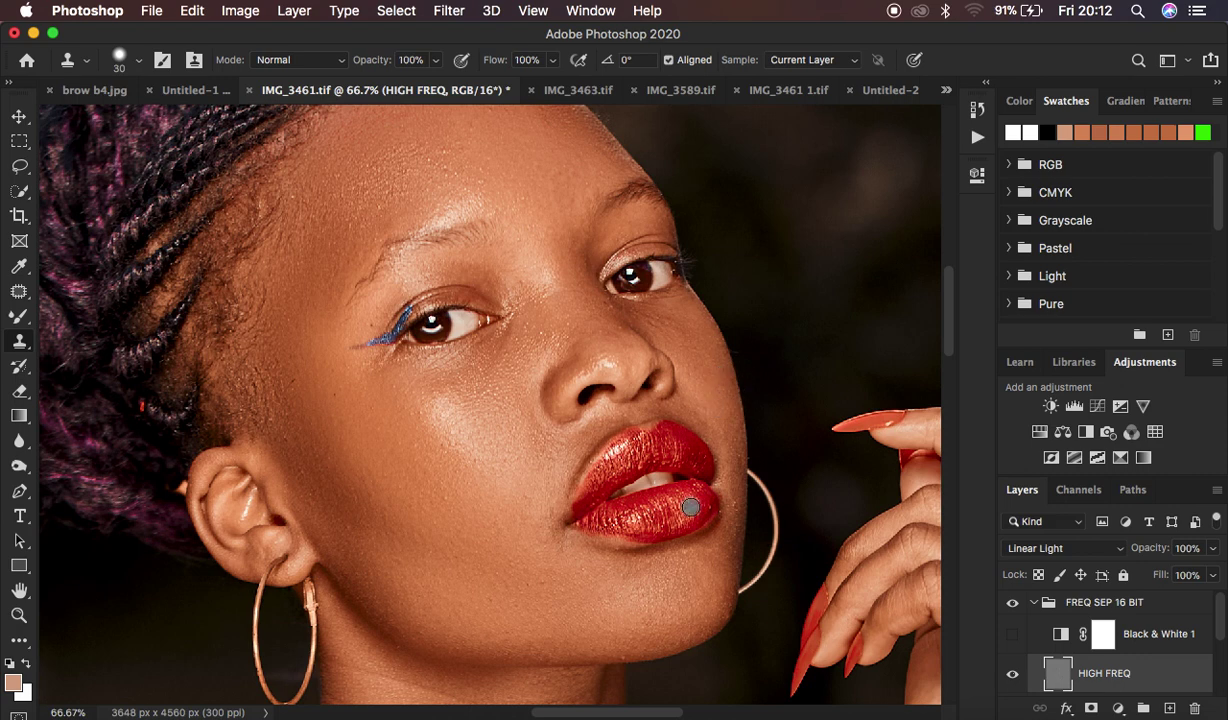
- Clone clean texture over the remaining crease near the armpit, just above the dress edge
{"action": "scroll", "coordinate": [690, 507], "scroll_direction": "down", "scroll_amount": 10}
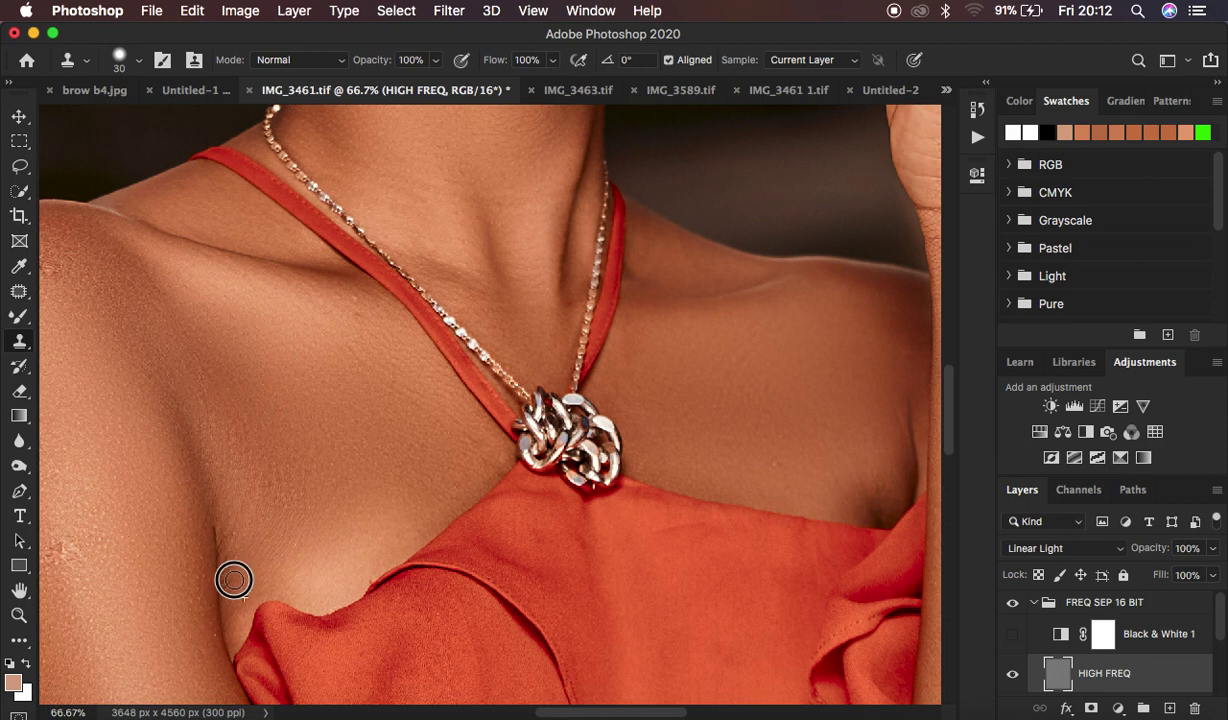
{"action": "left_click", "coordinate": [245, 515], "text": "alt"}
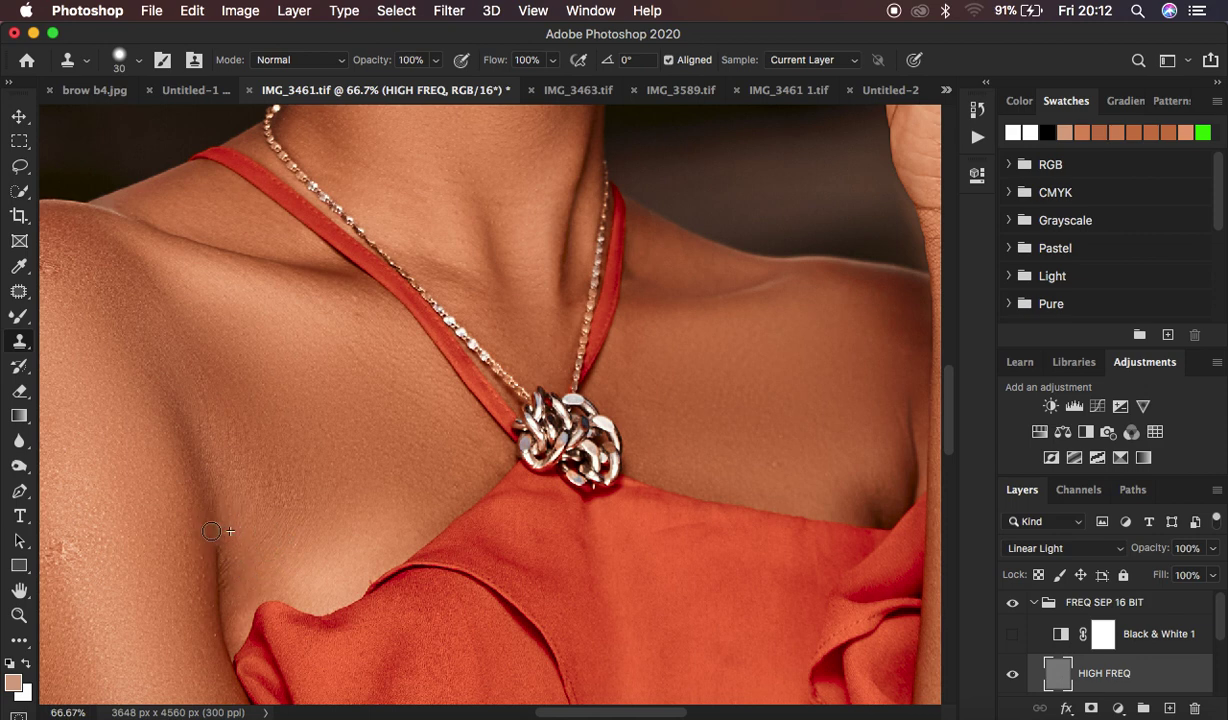
- Examine the cloned skin texture across the whole portrait at reduced magnification
{"action": "key", "text": "super+minus"}
{"action": "key", "text": "super+minus"}
{"action": "key", "text": "super+minus"}
{"action": "key", "text": "super+minus"}
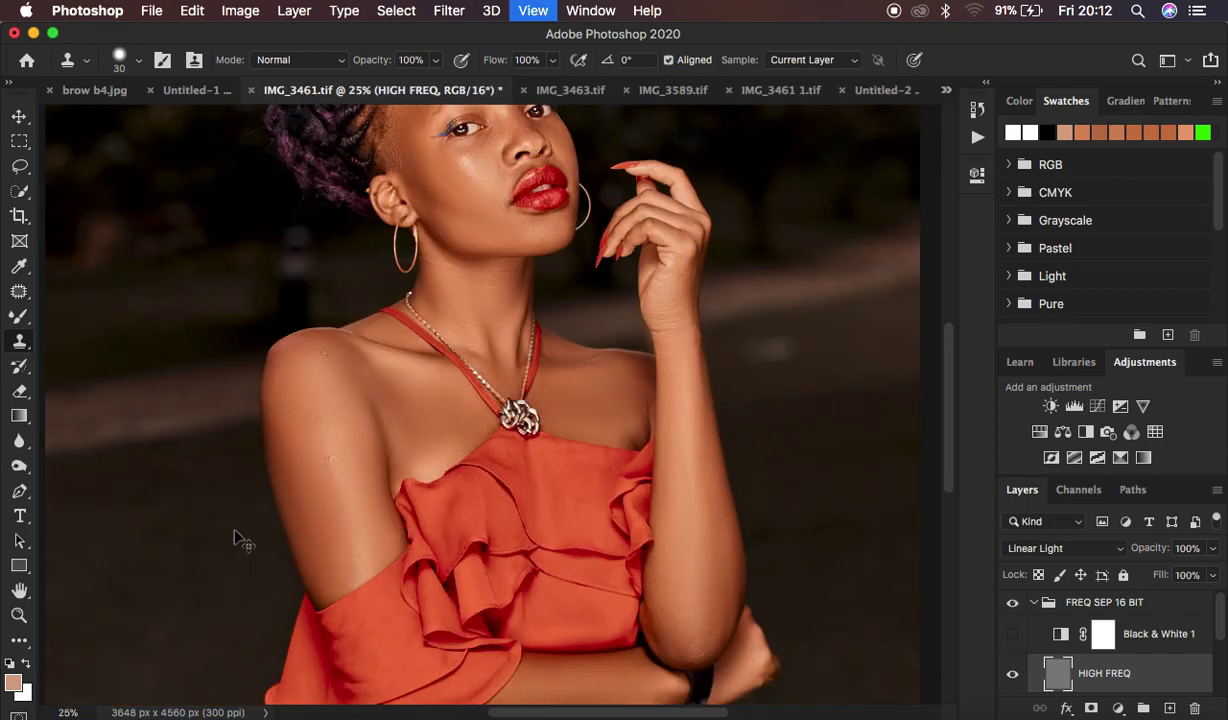
{"action": "key", "text": "super+plus"}
{"action": "key", "text": "super+minus"}
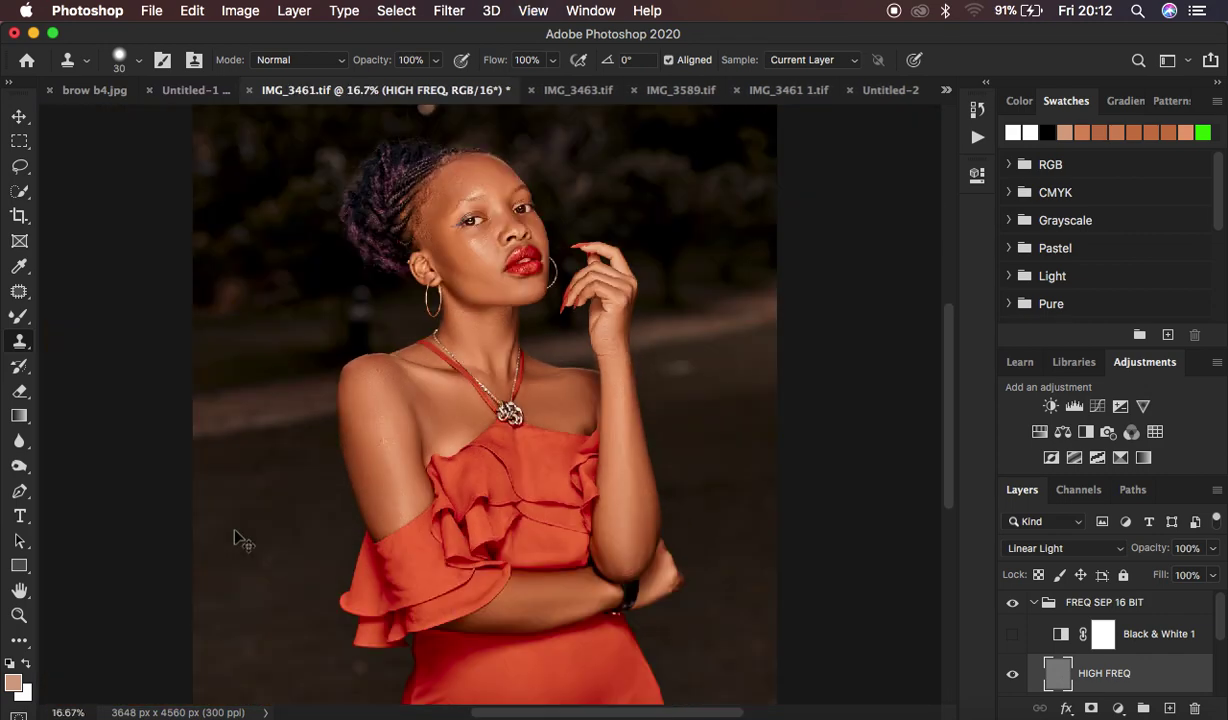
{"action": "key", "text": "super+minus"}
{"action": "key", "text": "super+plus"}
{"action": "key", "text": "super+minus"}
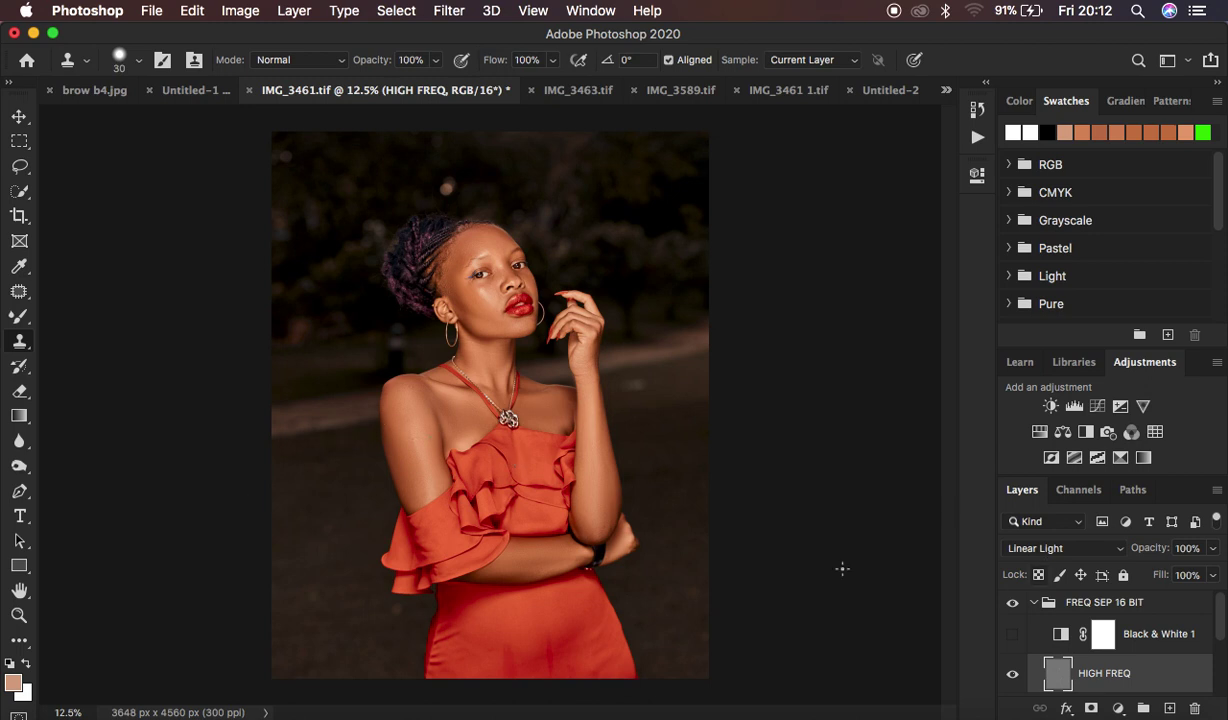
- Select the forehead skin above the eyebrows with the Lasso tool on the LOW FEQ layer
{"action": "scroll", "coordinate": [1120, 648], "scroll_direction": "down", "scroll_amount": 3}
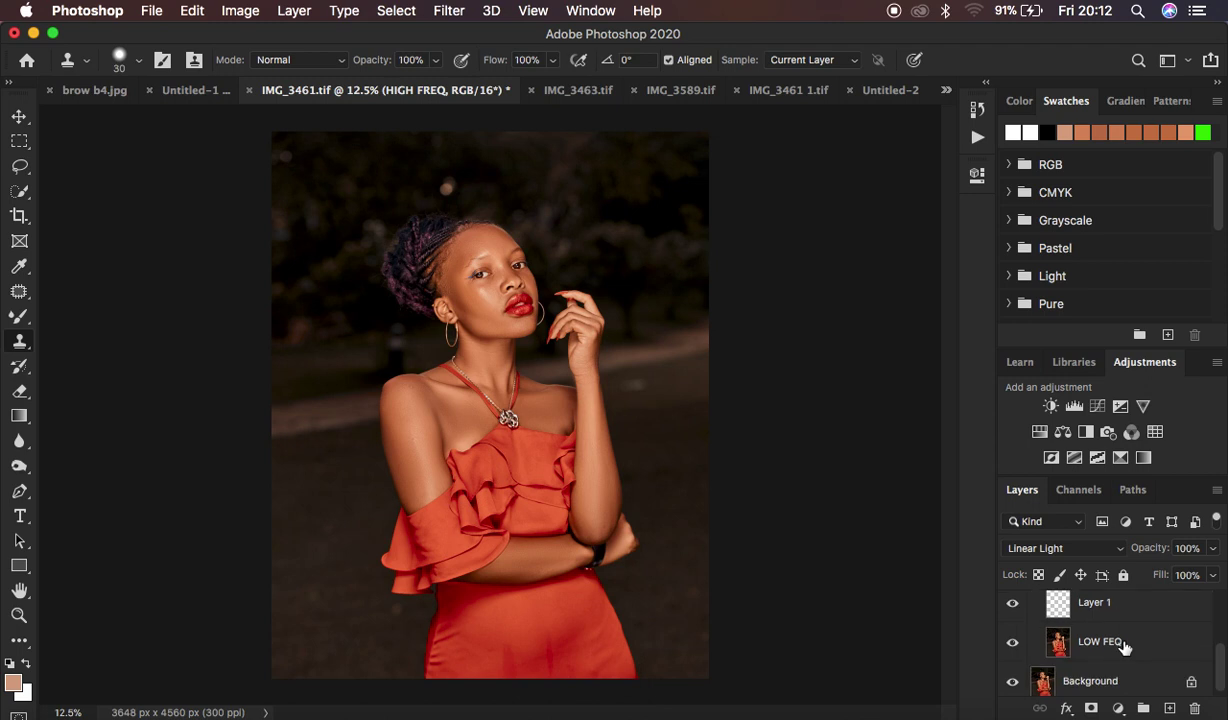
{"action": "left_click", "coordinate": [1122, 645]}
{"action": "left_click", "coordinate": [20, 168]}
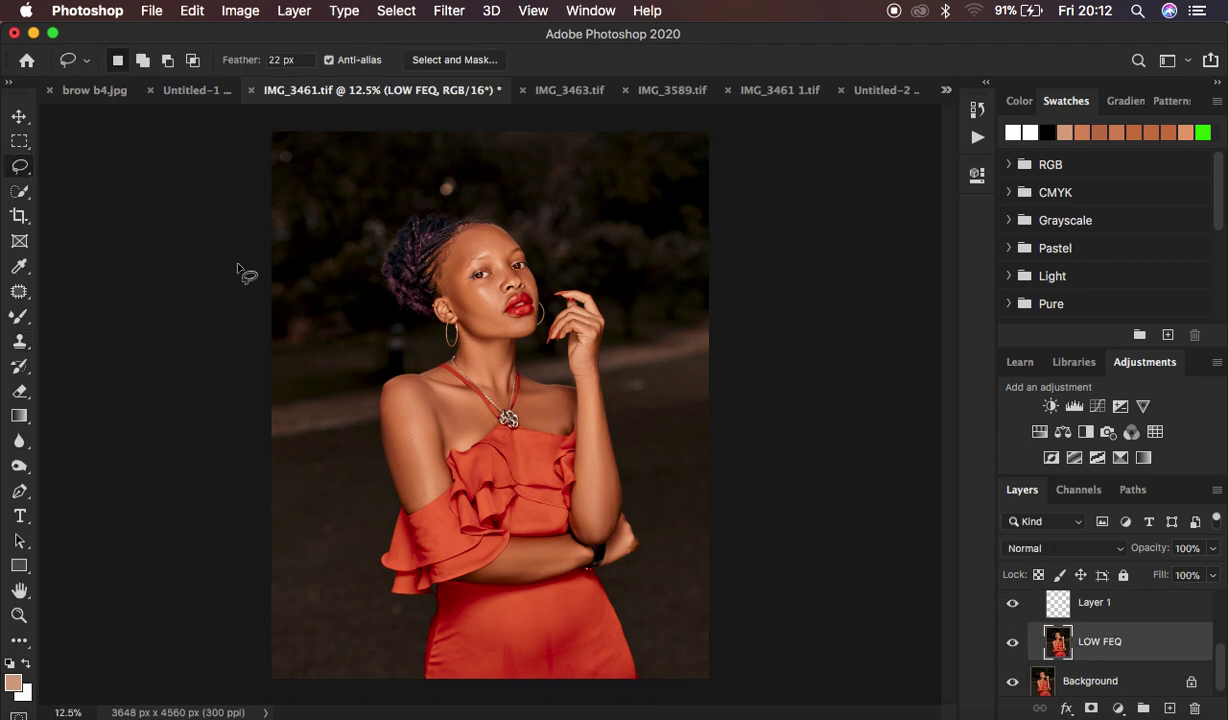
{"action": "key", "text": "super+plus"}
{"action": "key", "text": "super+plus"}
{"action": "key", "text": "super+plus"}
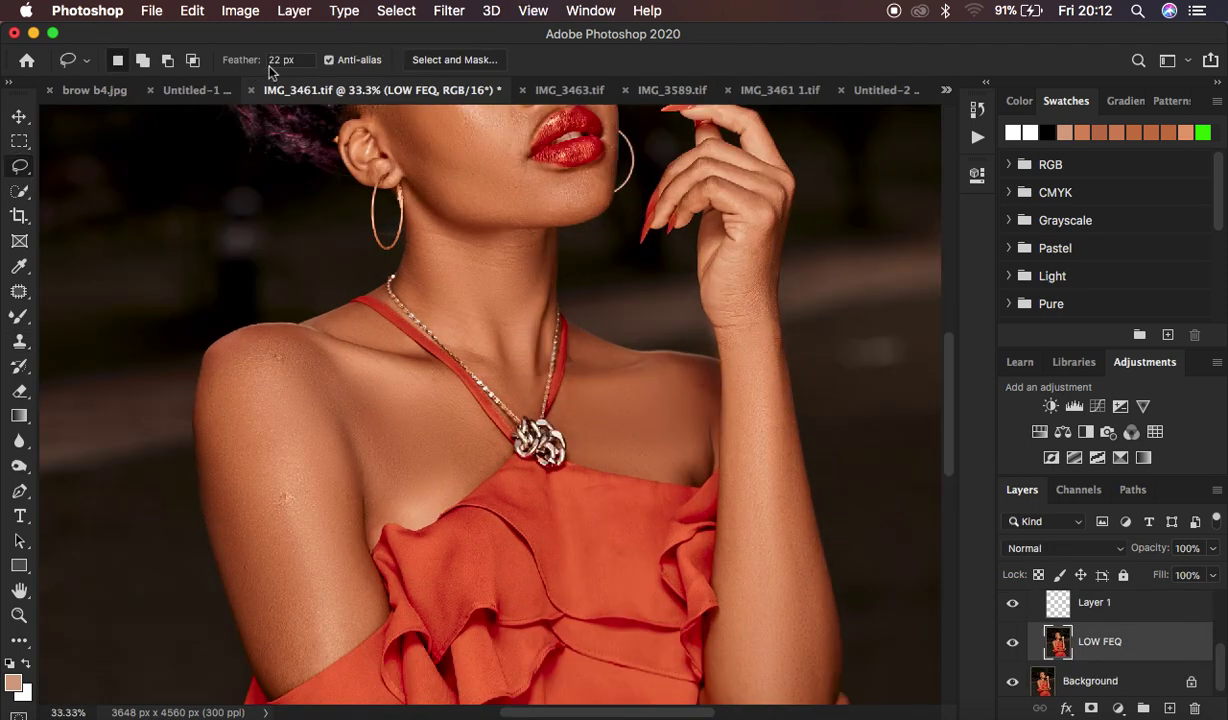
{"action": "scroll", "coordinate": [493, 219], "scroll_direction": "up", "scroll_amount": 5}
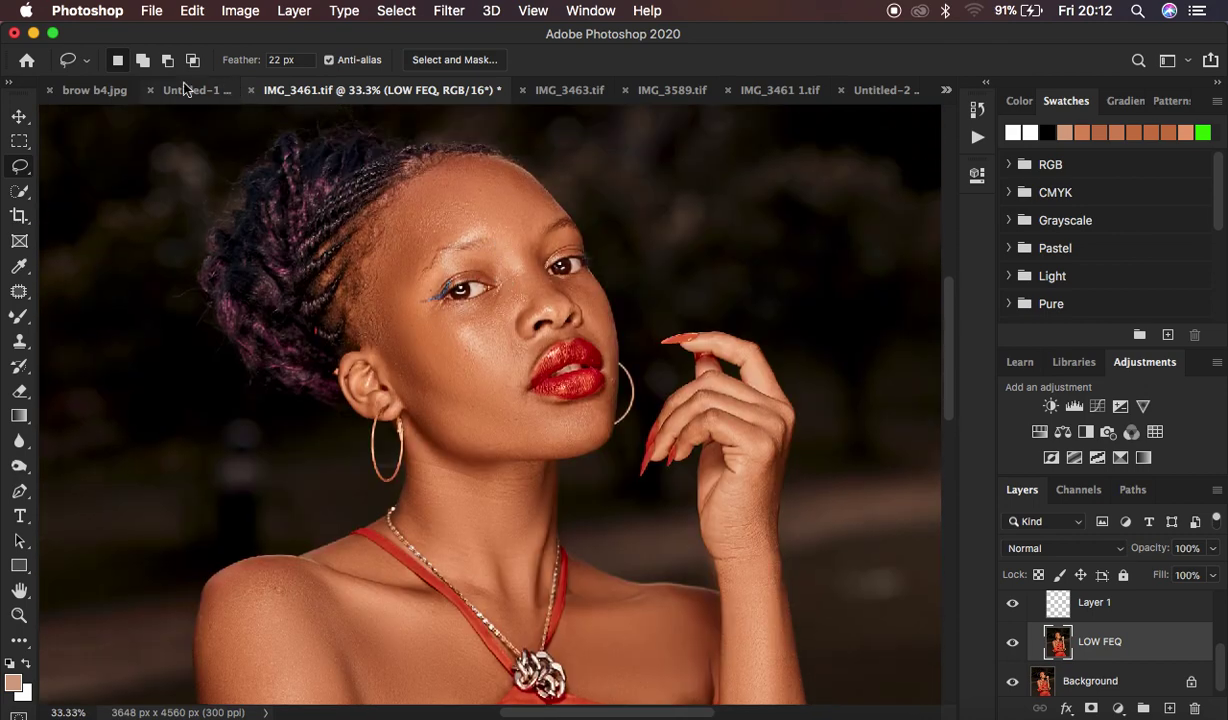
{"action": "mouse_move", "coordinate": [392, 194]}
{"action": "left_mouse_down"}
{"action": "mouse_move", "coordinate": [478, 164]}
{"action": "mouse_move", "coordinate": [526, 180]}
{"action": "mouse_move", "coordinate": [548, 212]}
{"action": "mouse_move", "coordinate": [509, 240]}
{"action": "mouse_move", "coordinate": [453, 242]}
{"action": "mouse_move", "coordinate": [402, 299]}
{"action": "mouse_move", "coordinate": [383, 286]}
{"action": "mouse_move", "coordinate": [366, 224]}
{"action": "left_mouse_up"}
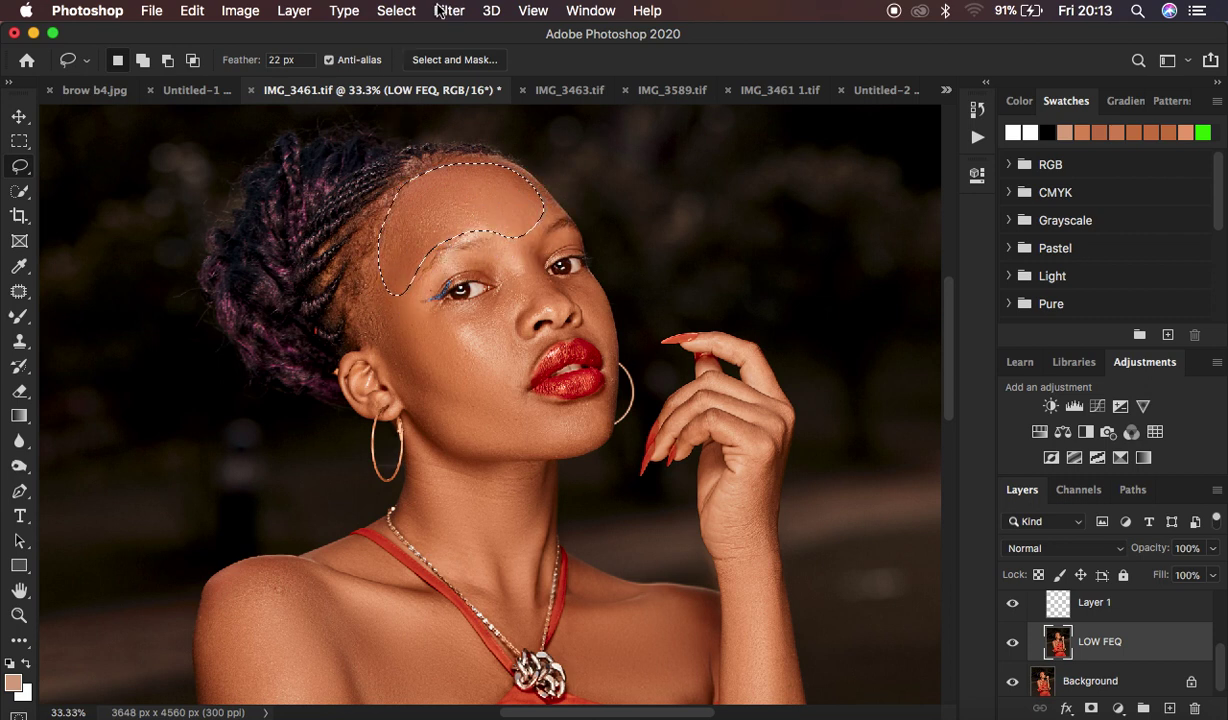
- Apply a Gaussian Blur with a 15 pixel radius to the forehead selection and deselect it
{"action": "left_click", "coordinate": [440, 12]}
{"action": "mouse_move", "coordinate": [480, 240]}
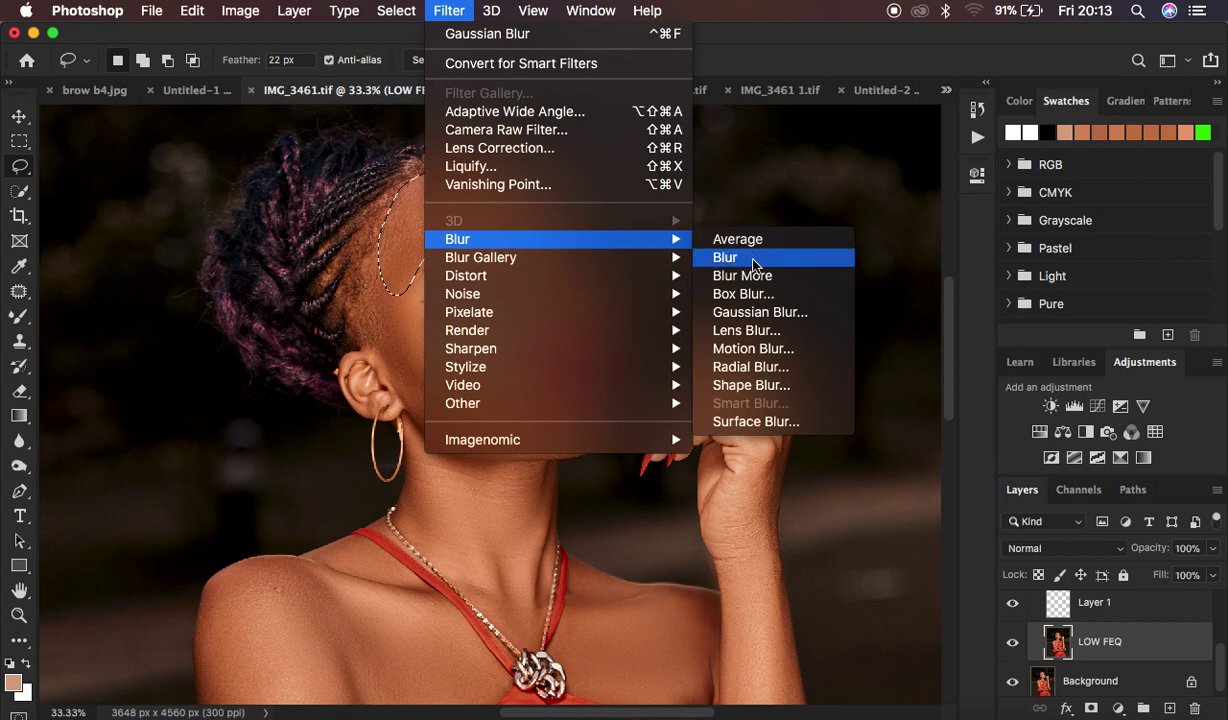
{"action": "left_click", "coordinate": [756, 316]}
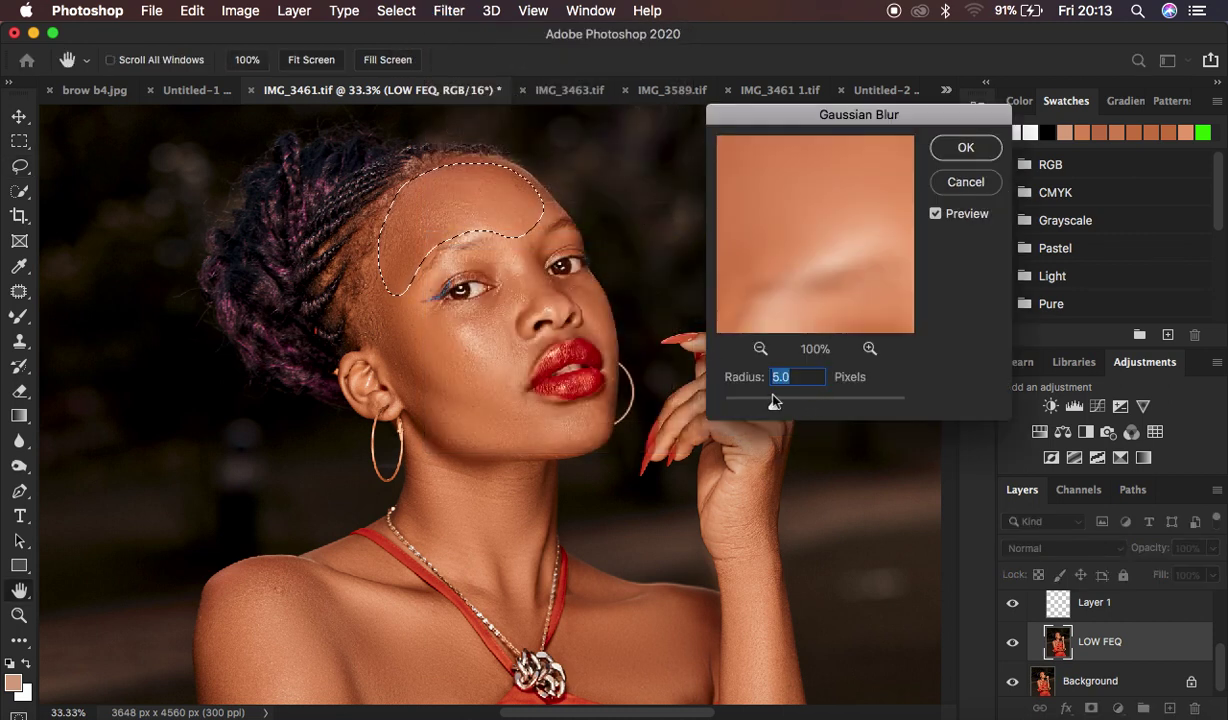
{"action": "type", "text": "15"}
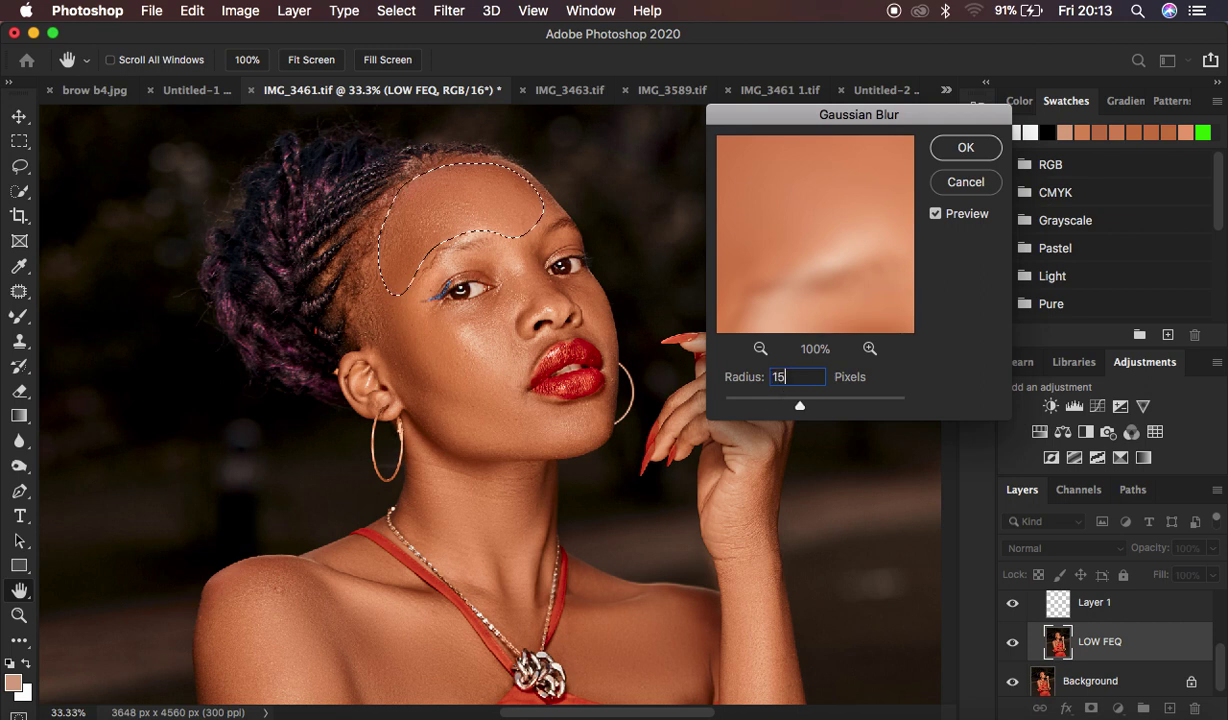
{"action": "left_click", "coordinate": [965, 148]}
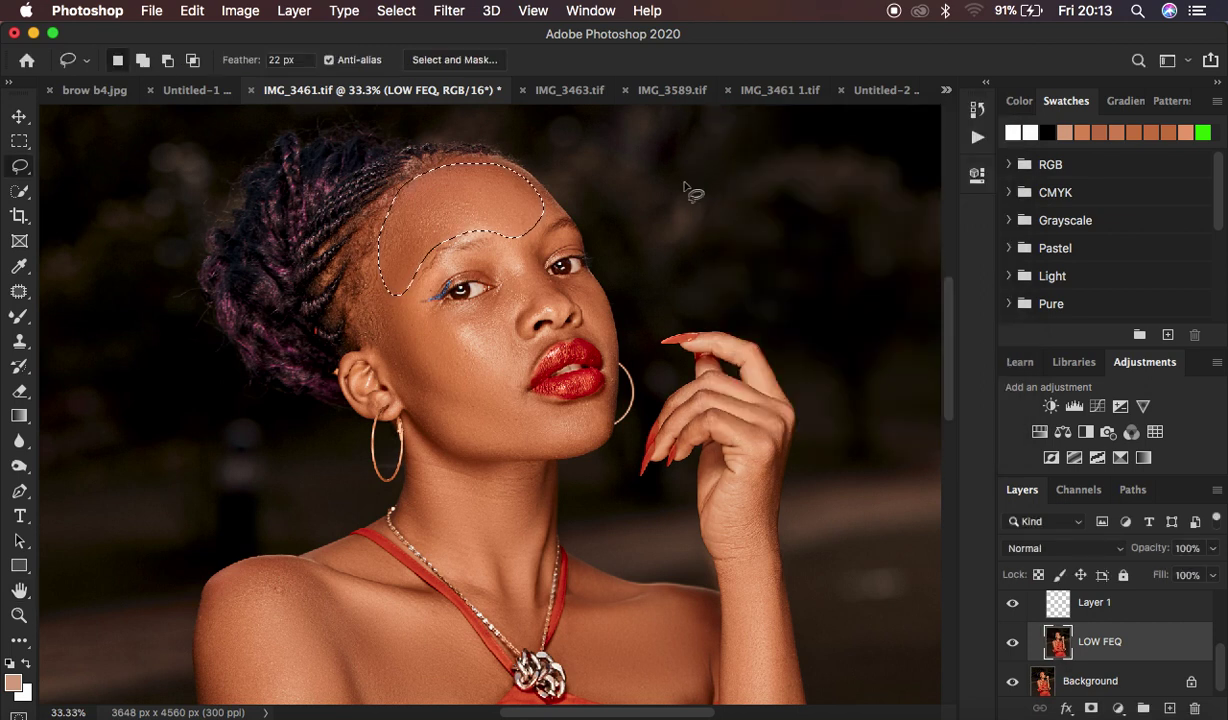
{"action": "key", "text": "super+d"}
{"action": "key", "text": "super+y"}
{"action": "key", "text": "super+y"}
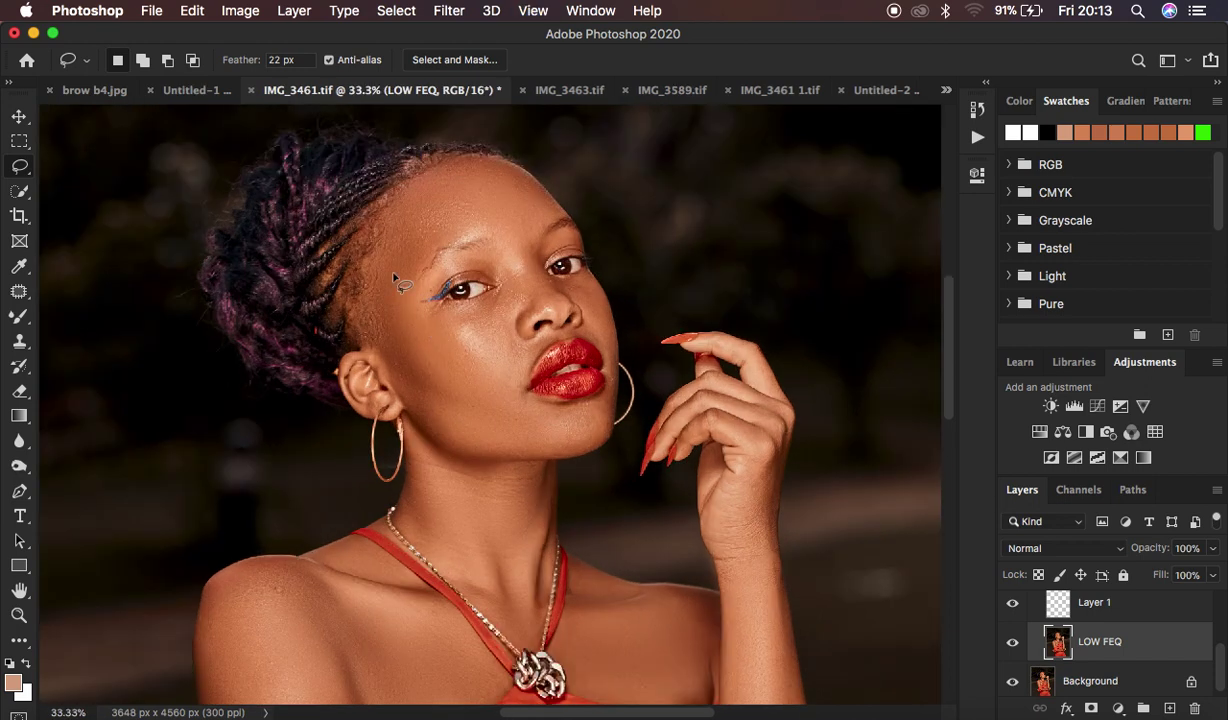
- Lasso the skin from the temple down across the cheek, repeat the Gaussian Blur on it and deselect
{"action": "mouse_move", "coordinate": [393, 278]}
{"action": "left_mouse_down"}
{"action": "mouse_move", "coordinate": [458, 332]}
{"action": "mouse_move", "coordinate": [493, 386]}
{"action": "mouse_move", "coordinate": [390, 365]}
{"action": "mouse_move", "coordinate": [372, 285]}
{"action": "mouse_move", "coordinate": [392, 280]}
{"action": "left_mouse_up"}
{"action": "right_click", "coordinate": [420, 346]}
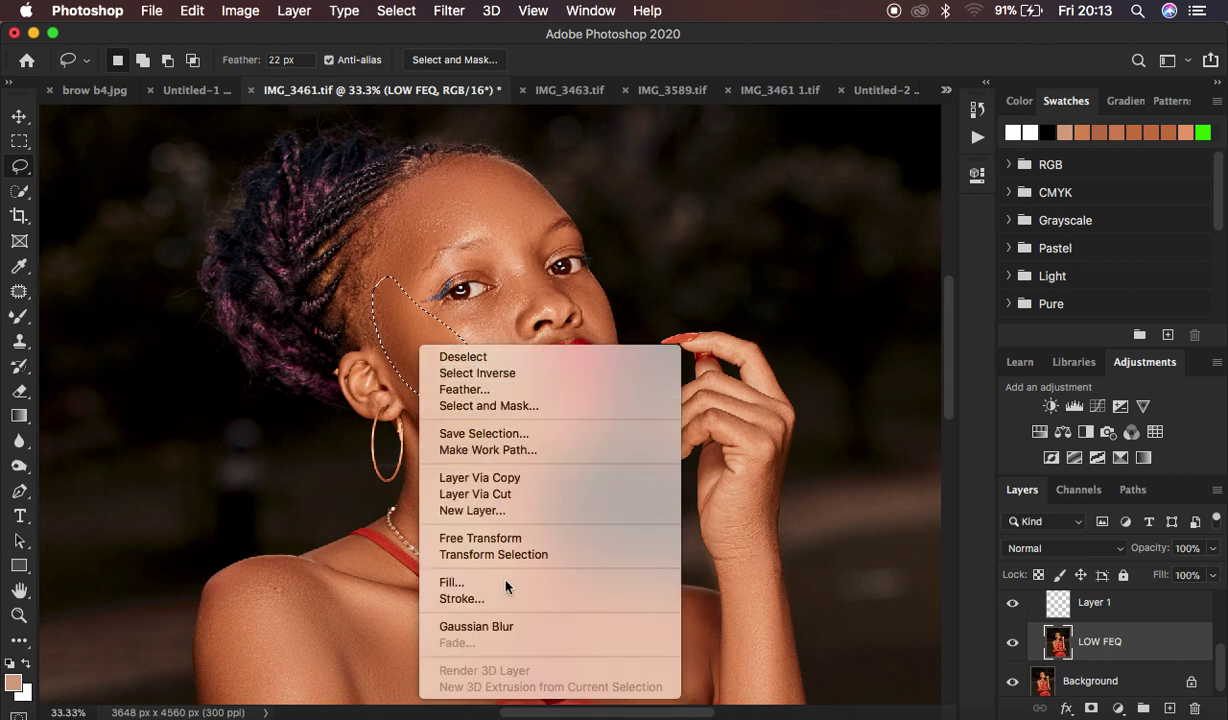
{"action": "left_click", "coordinate": [507, 626]}
{"action": "key", "text": "super+d"}
- Lasso the lower cheek along the jaw, repeat the Gaussian Blur there and clear the selection
{"action": "mouse_move", "coordinate": [414, 361]}
{"action": "left_mouse_down"}
{"action": "mouse_move", "coordinate": [500, 405]}
{"action": "mouse_move", "coordinate": [563, 416]}
{"action": "mouse_move", "coordinate": [556, 444]}
{"action": "mouse_move", "coordinate": [451, 440]}
{"action": "mouse_move", "coordinate": [397, 360]}
{"action": "left_mouse_up"}
{"action": "right_click", "coordinate": [466, 405]}
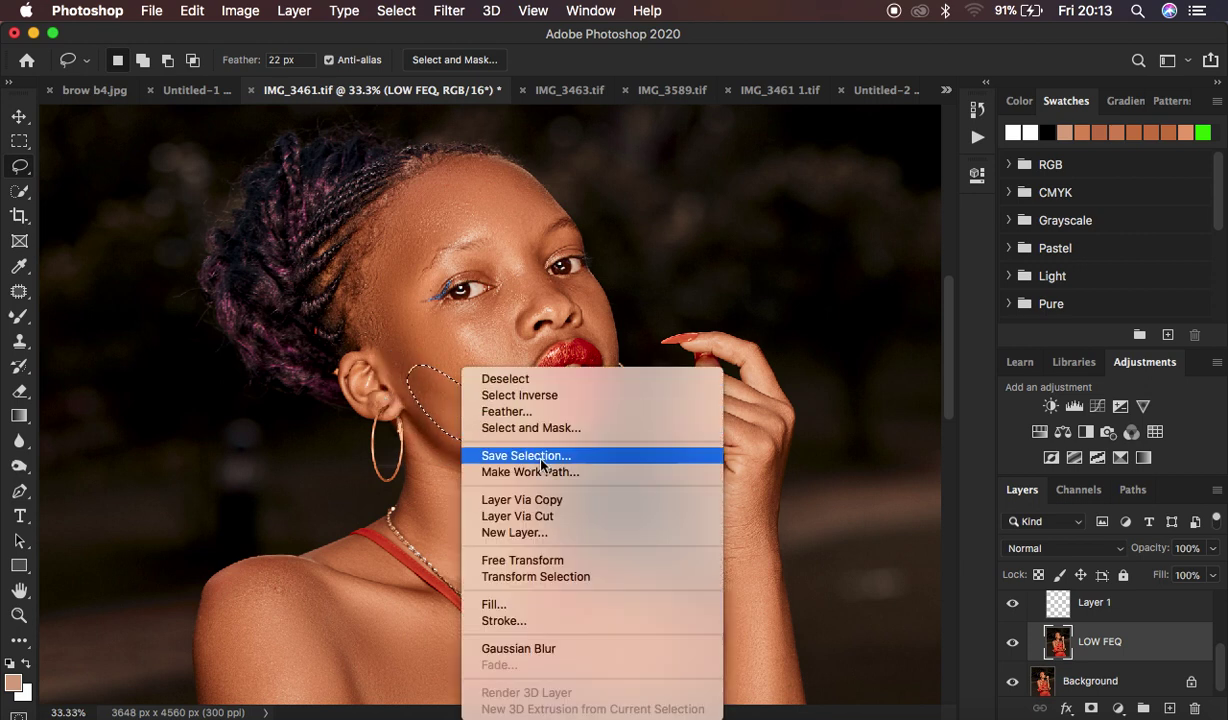
{"action": "left_click", "coordinate": [548, 648]}
{"action": "key", "text": "super+d"}
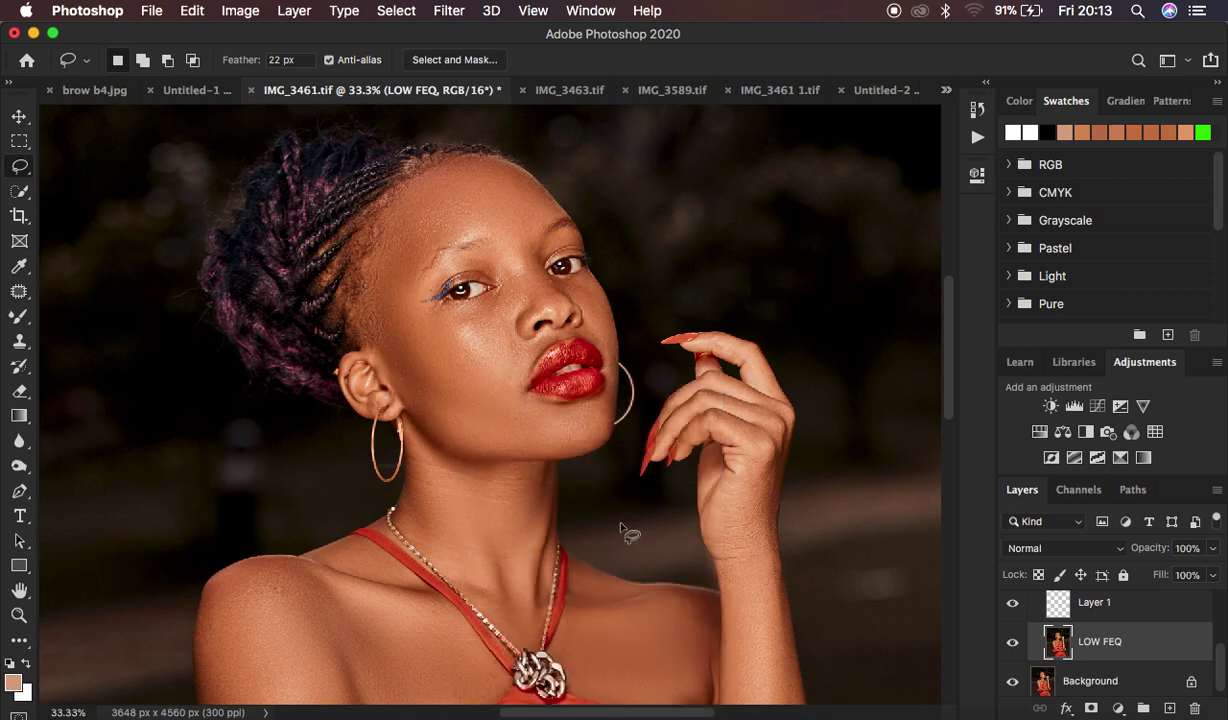
- Lasso the upper cheek skin below the eye with the blue eyeliner and repeat the Gaussian Blur there
{"action": "mouse_move", "coordinate": [461, 306]}
{"action": "left_mouse_down"}
{"action": "mouse_move", "coordinate": [503, 364]}
{"action": "mouse_move", "coordinate": [503, 304]}
{"action": "left_mouse_up"}
{"action": "right_click", "coordinate": [499, 320]}
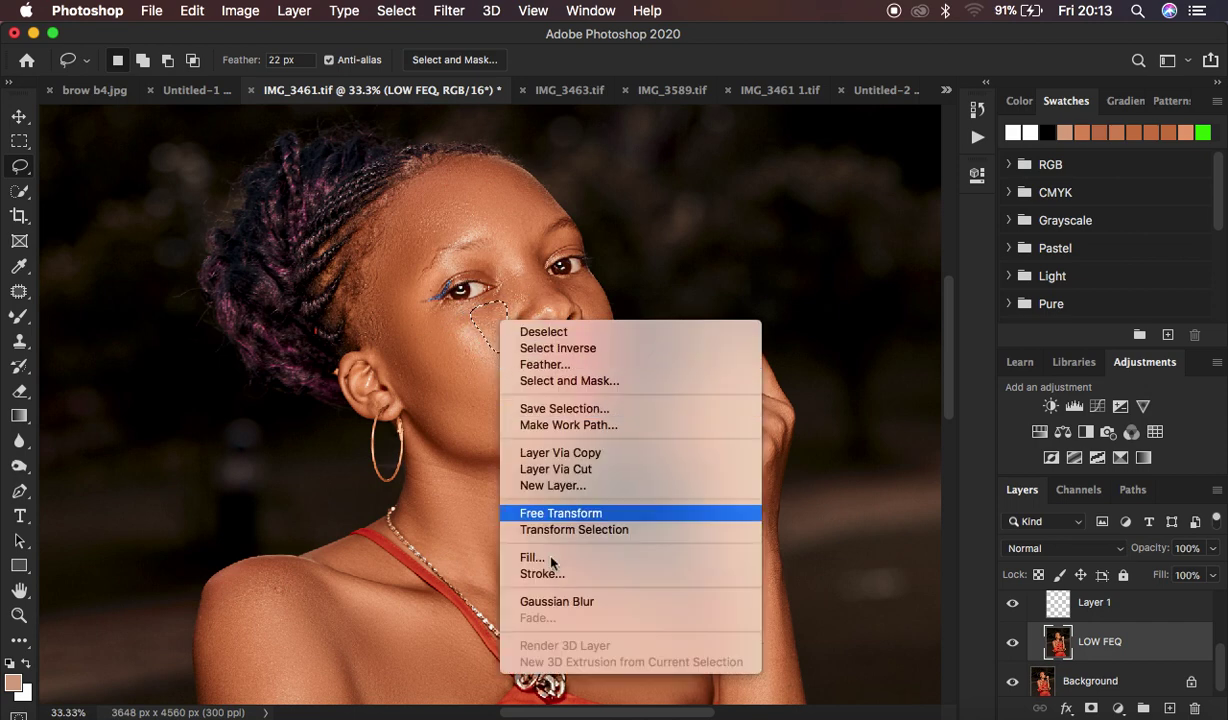
{"action": "left_click", "coordinate": [550, 601]}
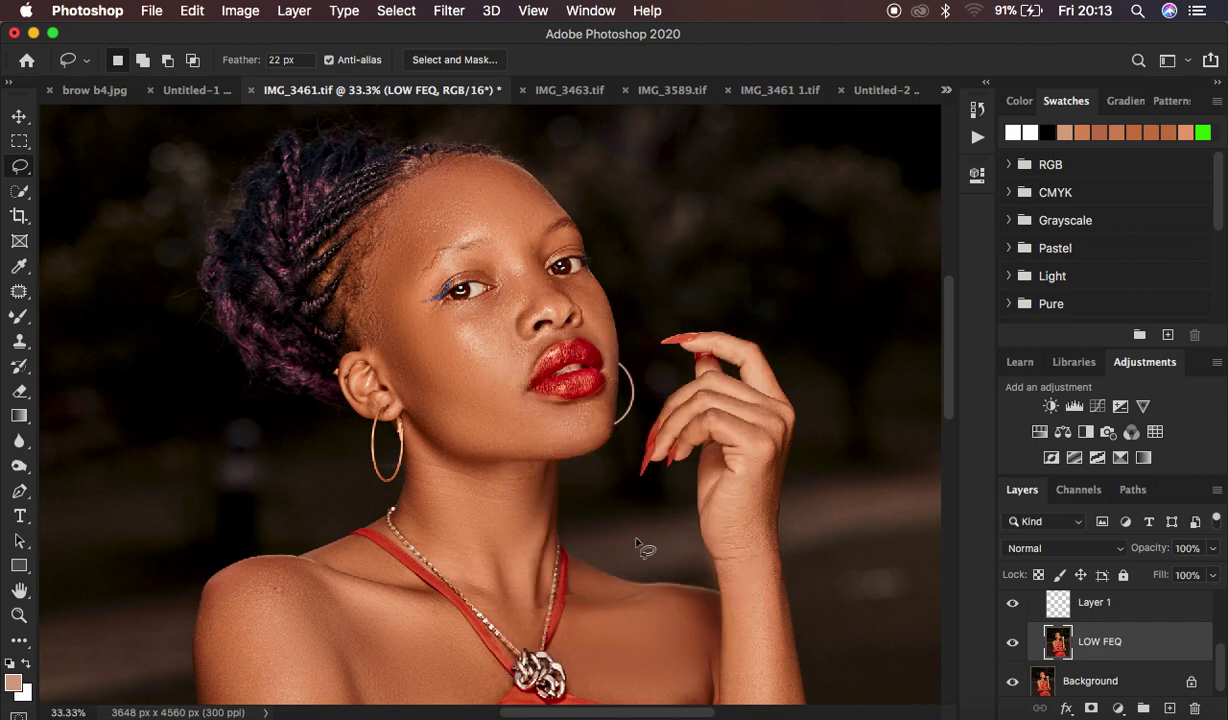
- Lasso the chin skin below the lips, repeat the Gaussian Blur on it and clear the selection
{"action": "mouse_move", "coordinate": [598, 410]}
{"action": "left_mouse_down"}
{"action": "mouse_move", "coordinate": [521, 418]}
{"action": "mouse_move", "coordinate": [548, 454]}
{"action": "mouse_move", "coordinate": [584, 447]}
{"action": "mouse_move", "coordinate": [603, 409]}
{"action": "left_mouse_up"}
{"action": "right_click", "coordinate": [557, 431]}
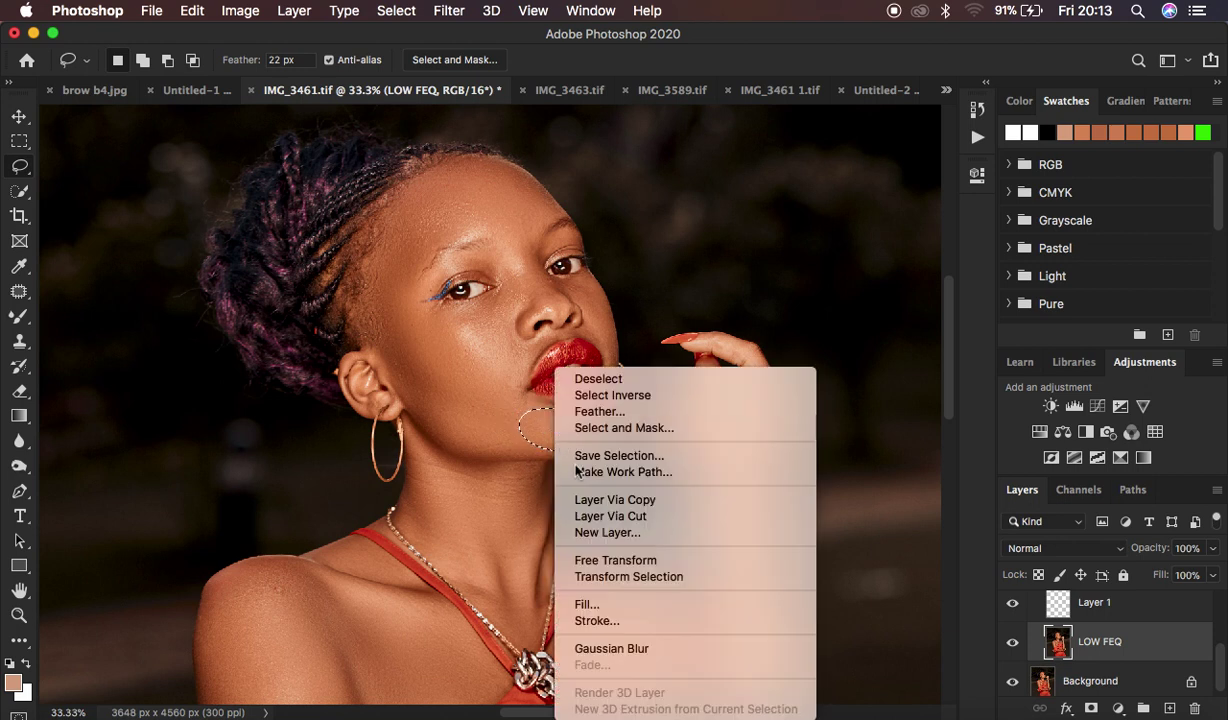
{"action": "left_click", "coordinate": [628, 648]}
{"action": "key", "text": "ctrl+d"}
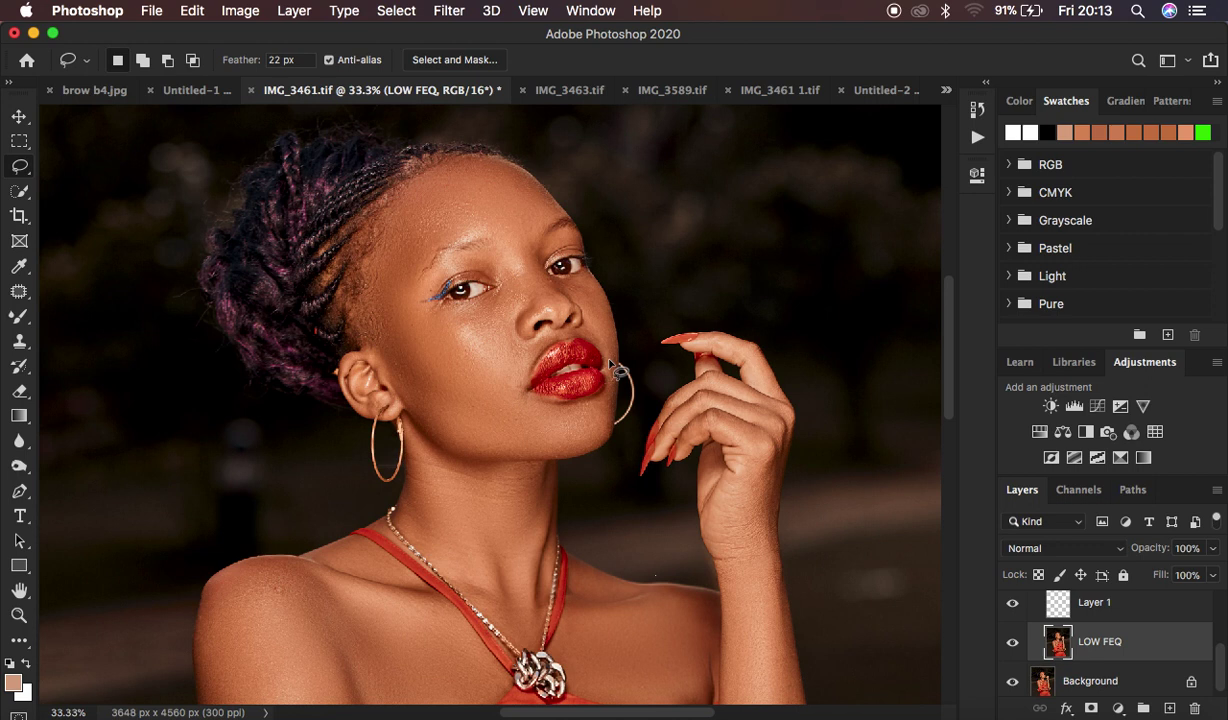
- Lasso the narrow strip of cheek beside the nose under the other eye and repeat the Gaussian Blur
{"action": "mouse_move", "coordinate": [586, 281]}
{"action": "left_mouse_down"}
{"action": "mouse_move", "coordinate": [584, 266]}
{"action": "mouse_move", "coordinate": [570, 279]}
{"action": "mouse_move", "coordinate": [603, 342]}
{"action": "mouse_move", "coordinate": [590, 287]}
{"action": "left_mouse_up"}
{"action": "right_click", "coordinate": [593, 313]}
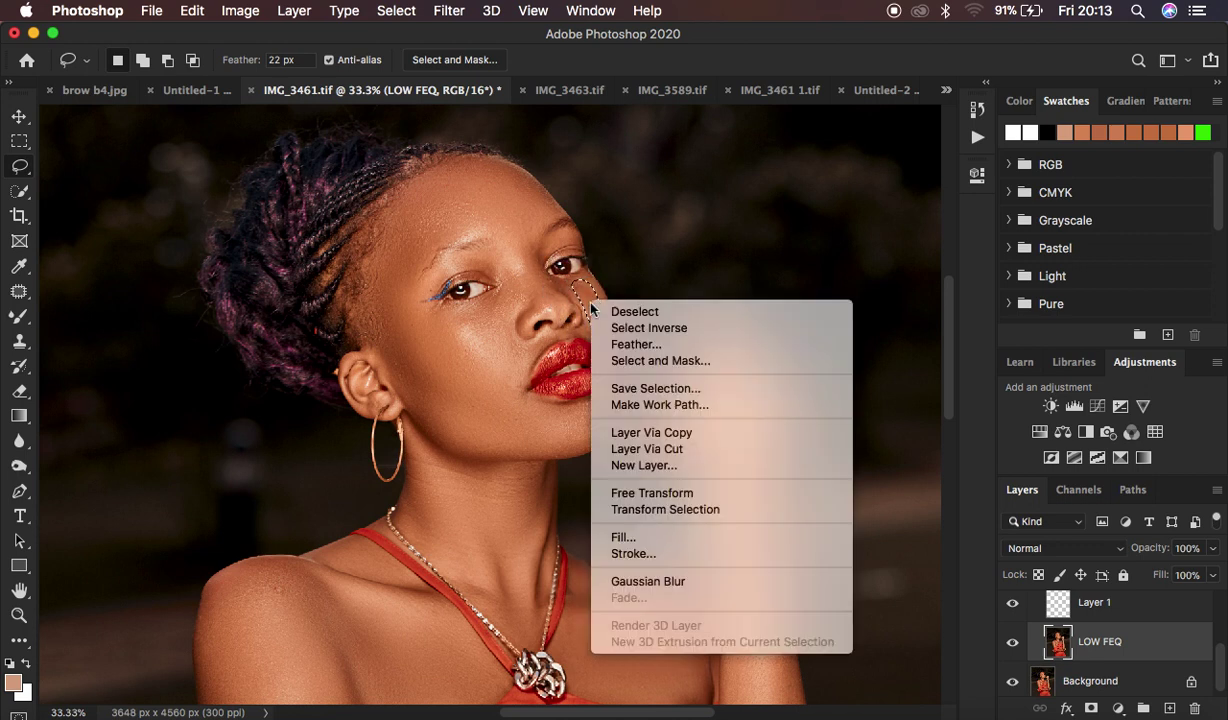
{"action": "left_click", "coordinate": [652, 563]}
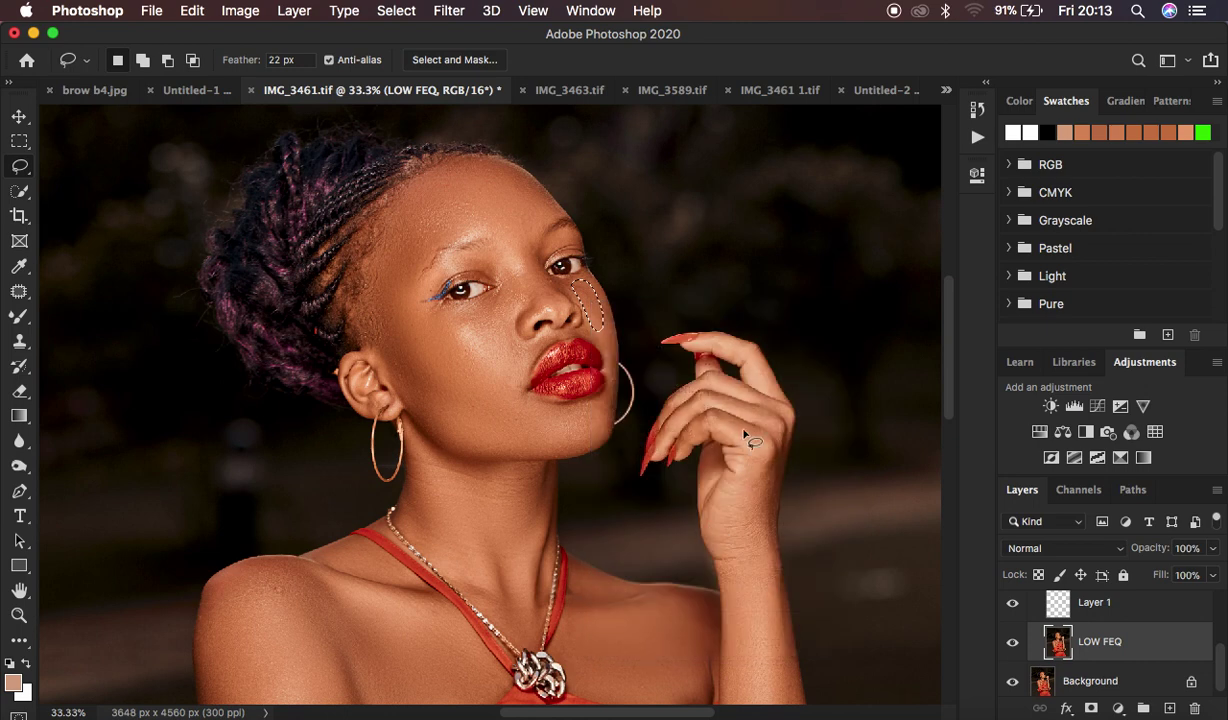
- Compare the whole portrait with and without the FREQ SEP 16 BIT group's retouching
{"action": "key", "text": "super+minus"}
{"action": "key", "text": "super+minus"}
{"action": "key", "text": "super+minus"}
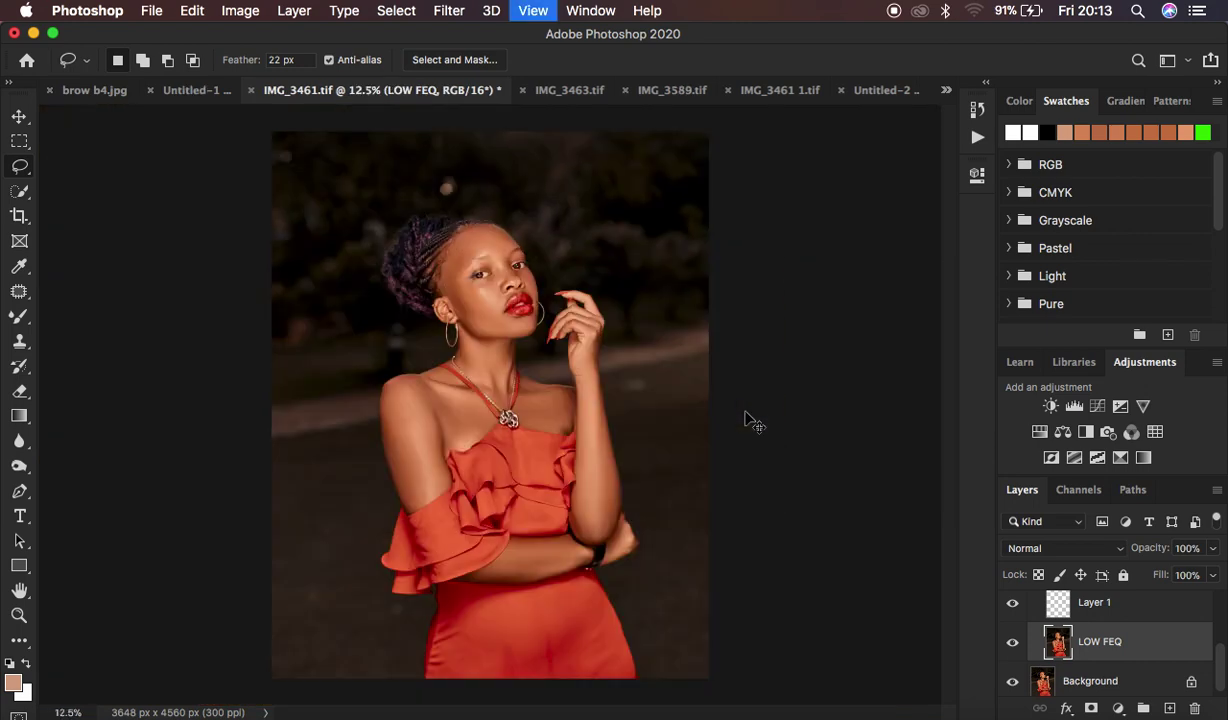
{"action": "key", "text": "super+minus"}
{"action": "key", "text": "super+plus"}
{"action": "key", "text": "super+plus"}
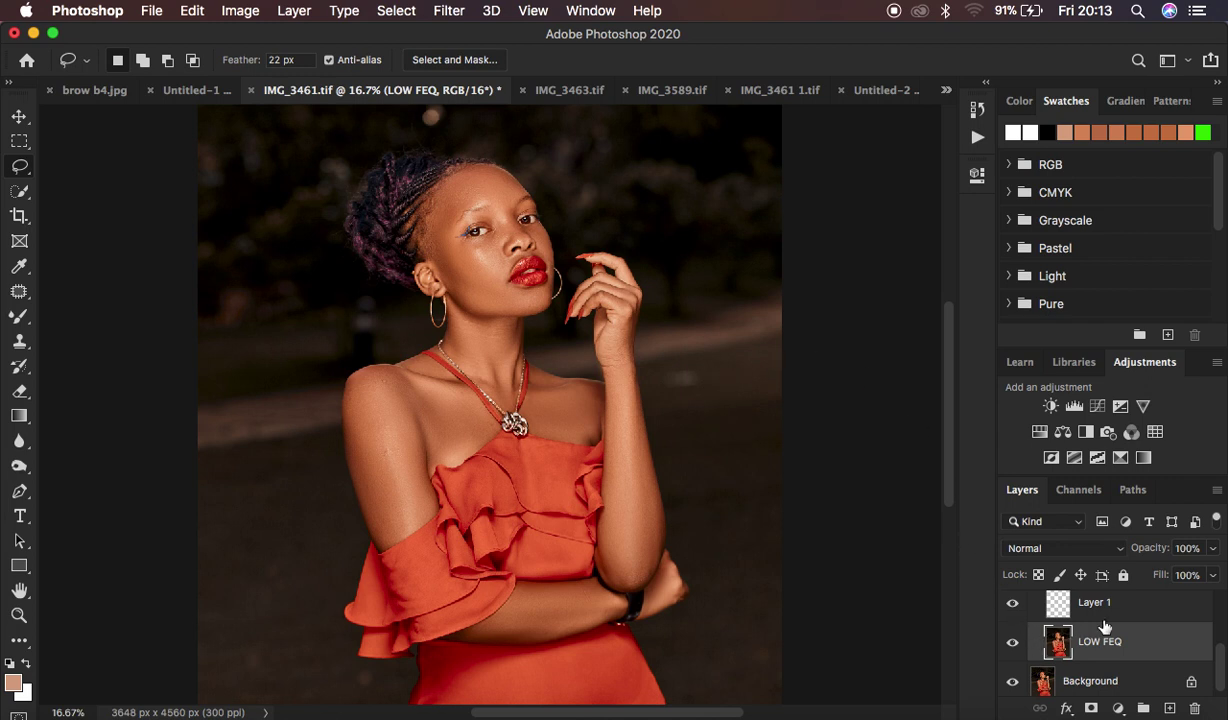
{"action": "scroll", "coordinate": [1070, 628], "scroll_direction": "up", "scroll_amount": 5}
{"action": "left_click", "coordinate": [1013, 603]}
{"action": "left_click", "coordinate": [1013, 603]}
{"action": "left_click", "coordinate": [1013, 603]}
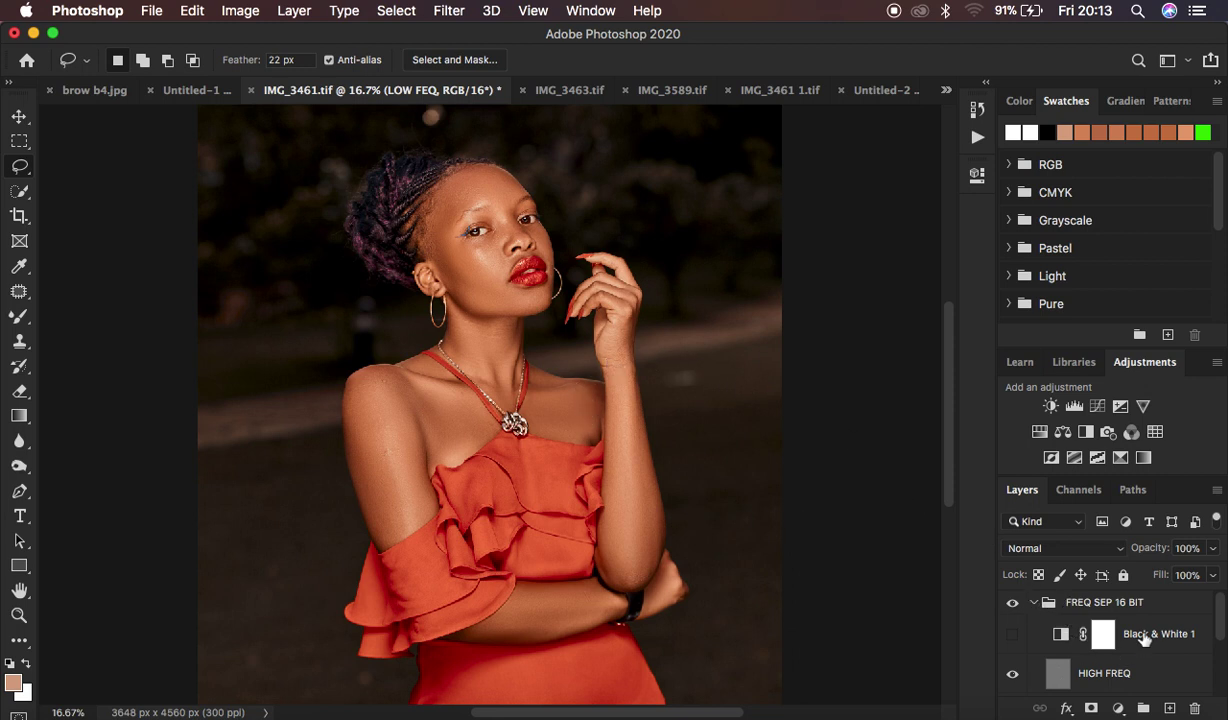
- Show the Black & White 1 adjustment layer to check the retouching in greyscale, and delete that layer
{"action": "left_click", "coordinate": [1012, 634]}
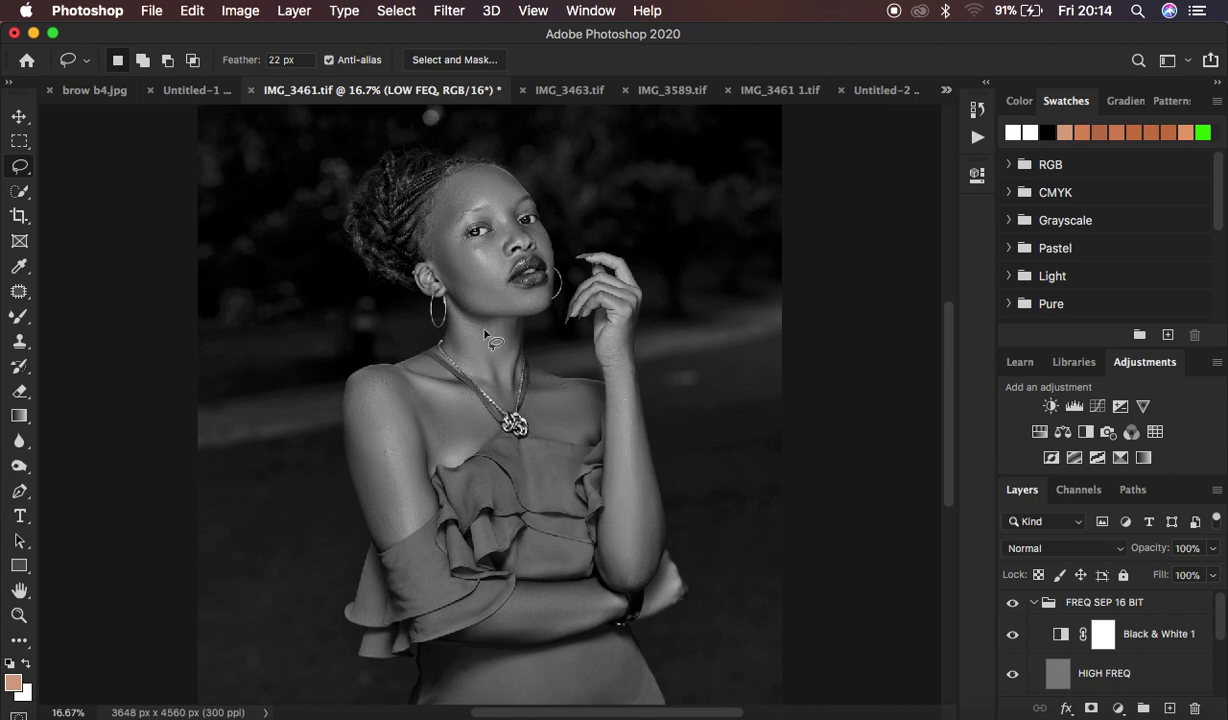
{"action": "left_click", "coordinate": [1145, 641]}
{"action": "key", "text": "Delete"}
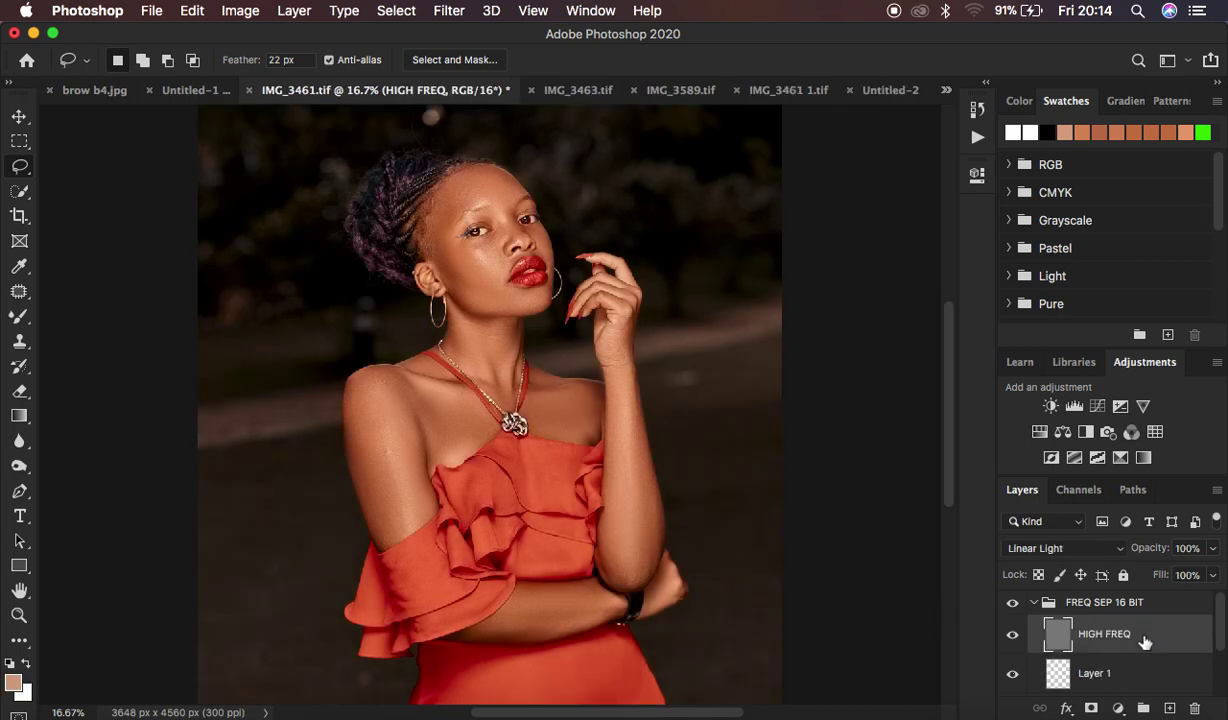
- Collapse the FREQ SEP 16 BIT group and add a Hue/Saturation adjustment layer above it
{"action": "left_click", "coordinate": [1040, 601]}
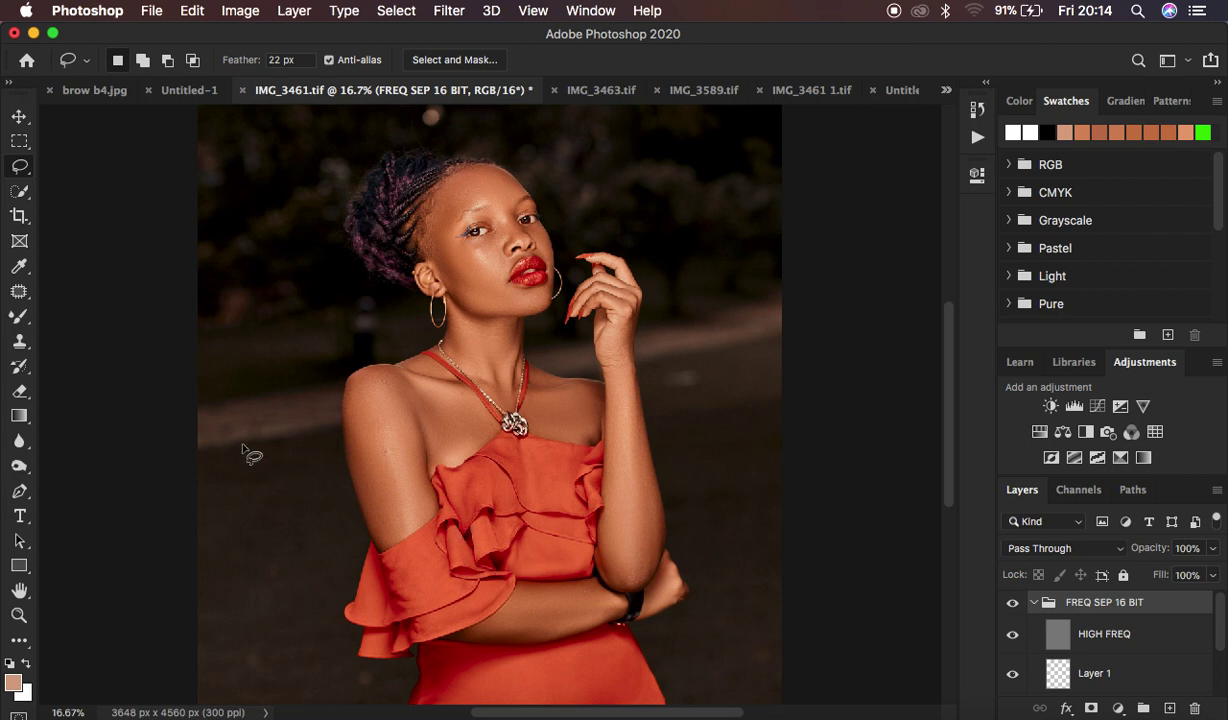
{"action": "left_click", "coordinate": [1036, 602]}
{"action": "left_click", "coordinate": [1119, 706]}
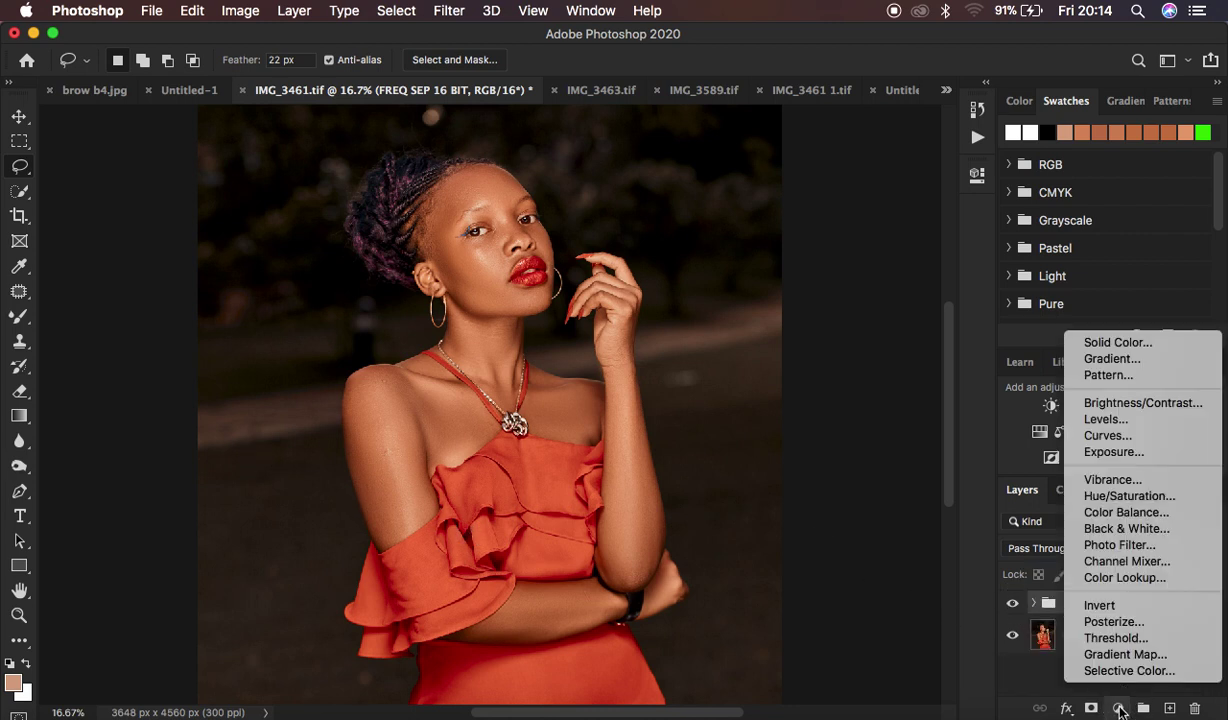
{"action": "left_click", "coordinate": [1119, 497]}
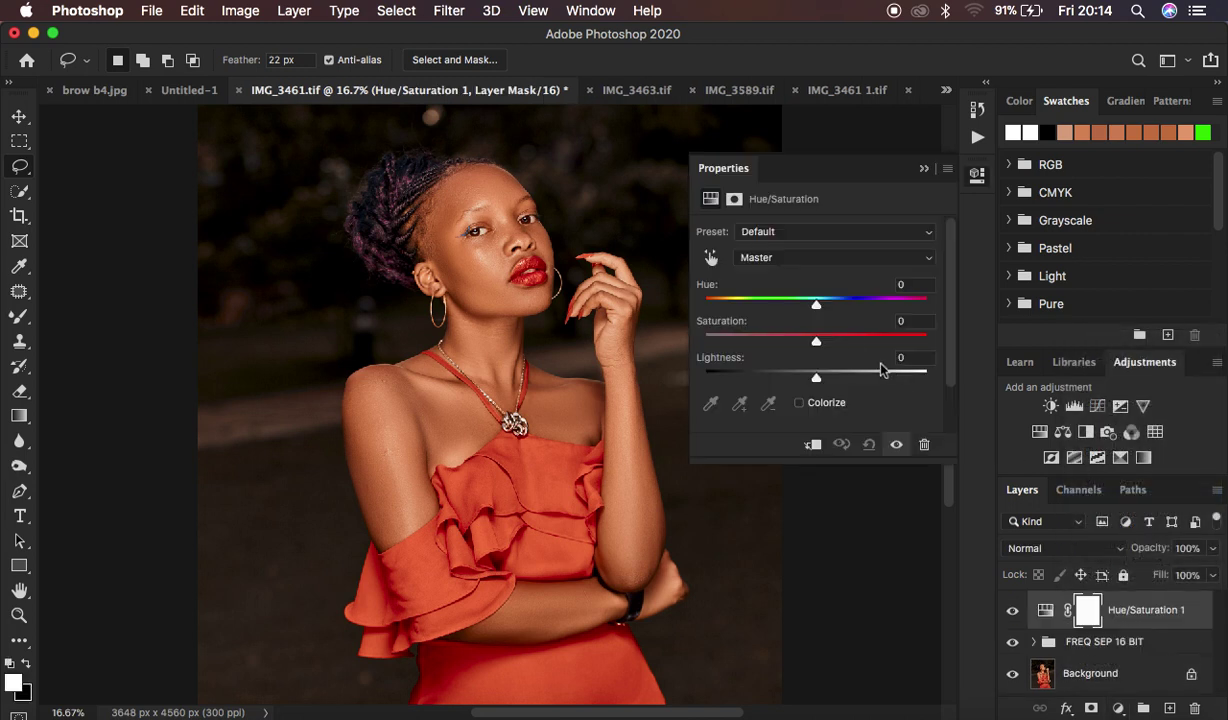
- Set the Hue/Saturation layer's saturation to -89 and lightness to +1, and invert its mask to black
{"action": "left_click_drag", "start_coordinate": [748, 341], "coordinate": [716, 341]}
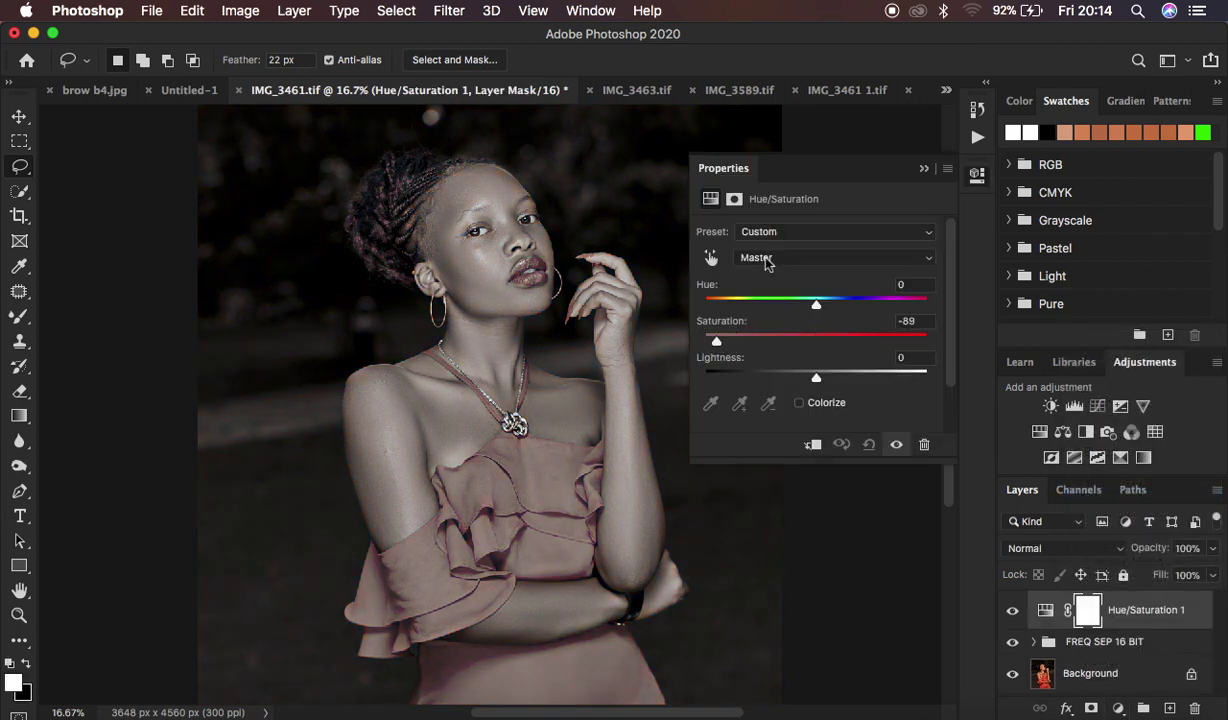
{"action": "left_click_drag", "start_coordinate": [816, 376], "coordinate": [818, 381]}
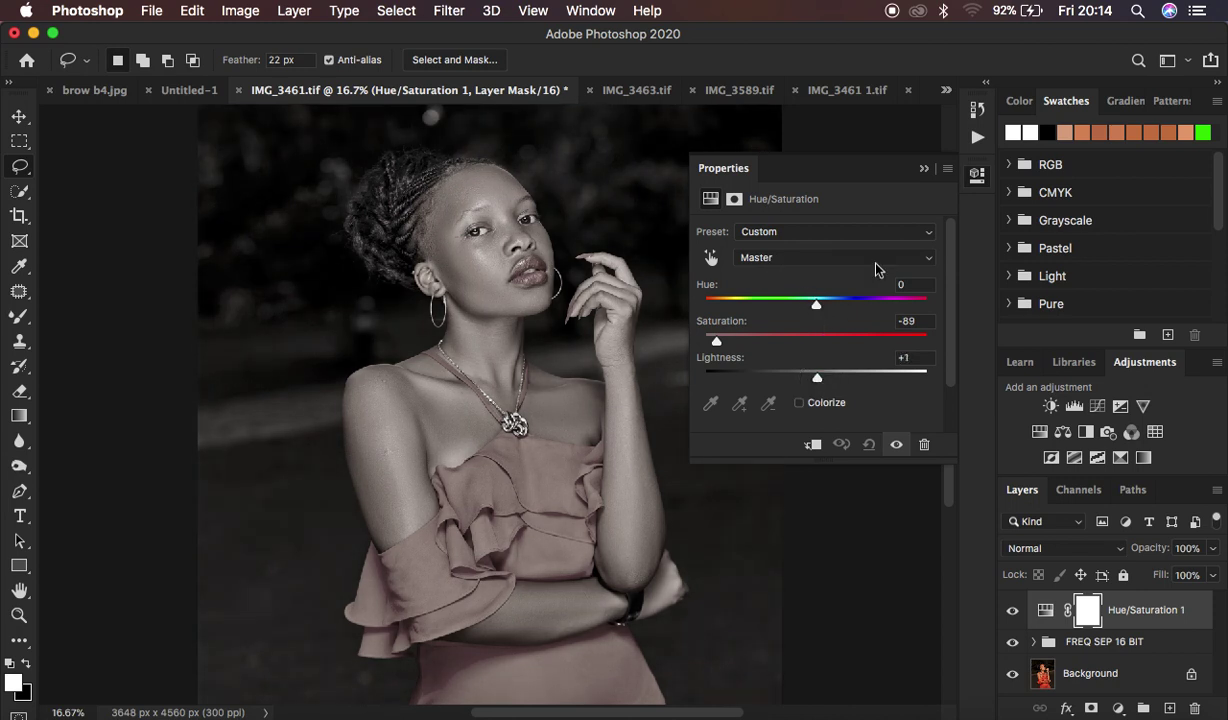
{"action": "left_click", "coordinate": [923, 169]}
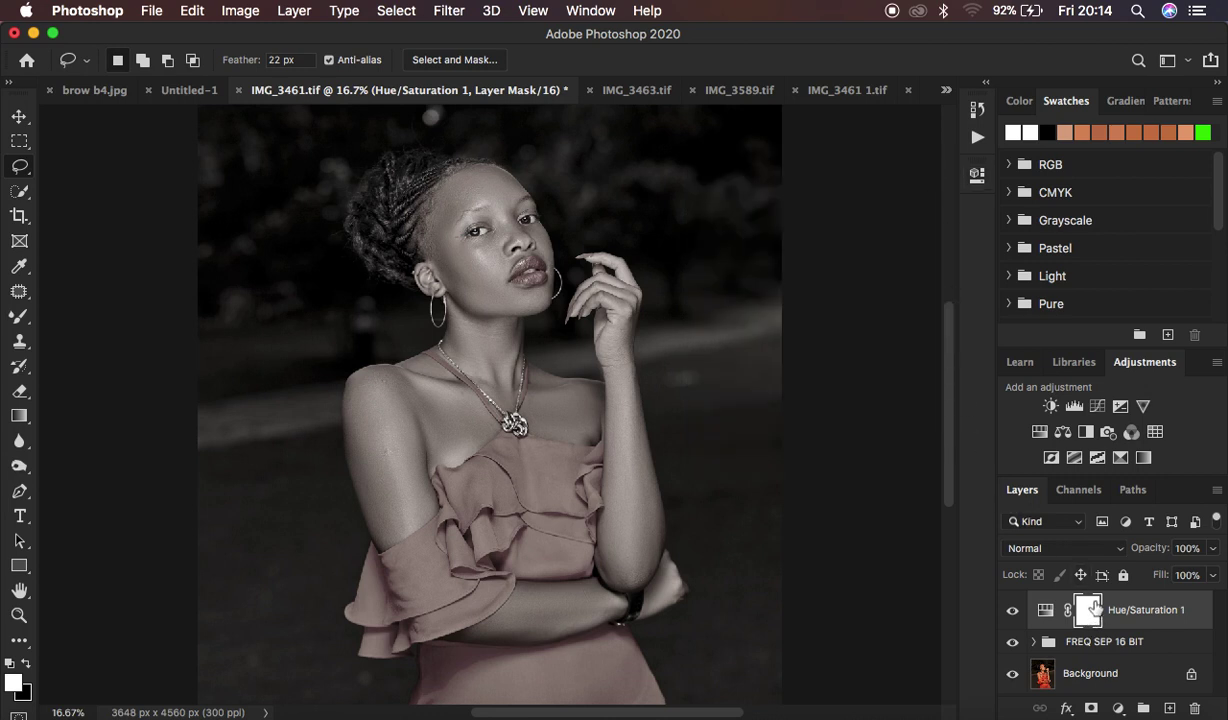
{"action": "key", "text": "super+i"}
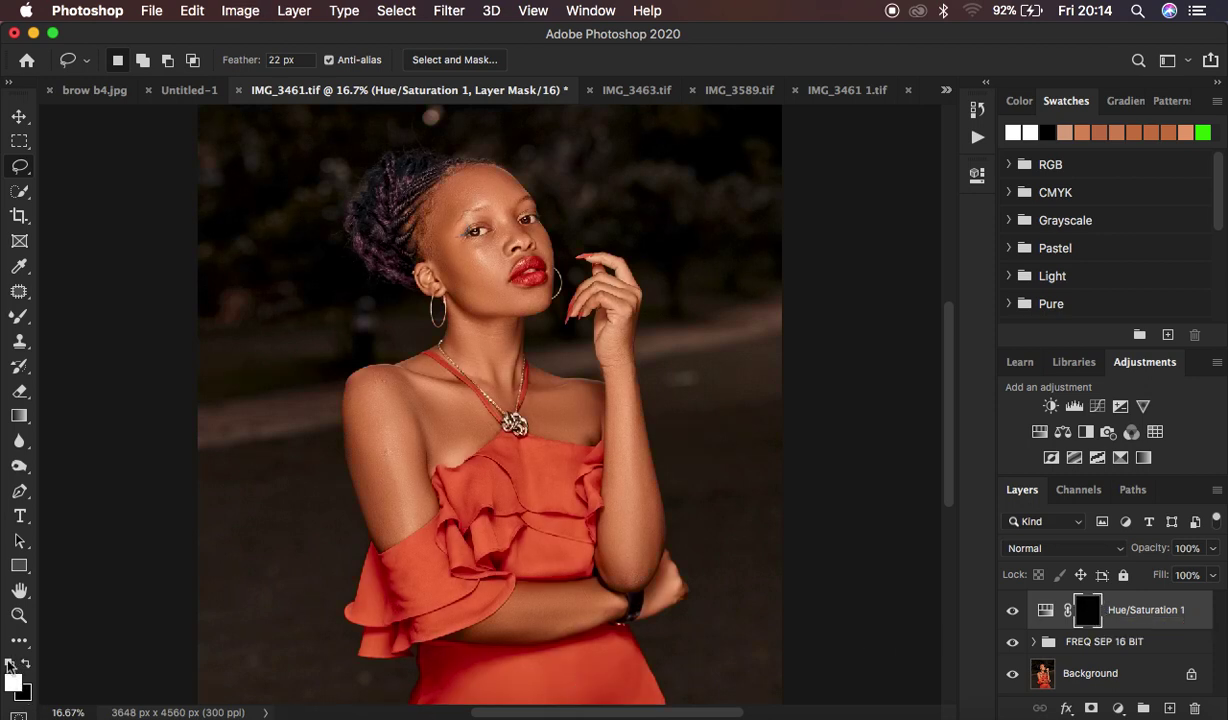
- Switch from the Mixer Brush to the regular Brush tool at 30% hardness, with white as the foreground colour
{"action": "left_click", "coordinate": [20, 317]}
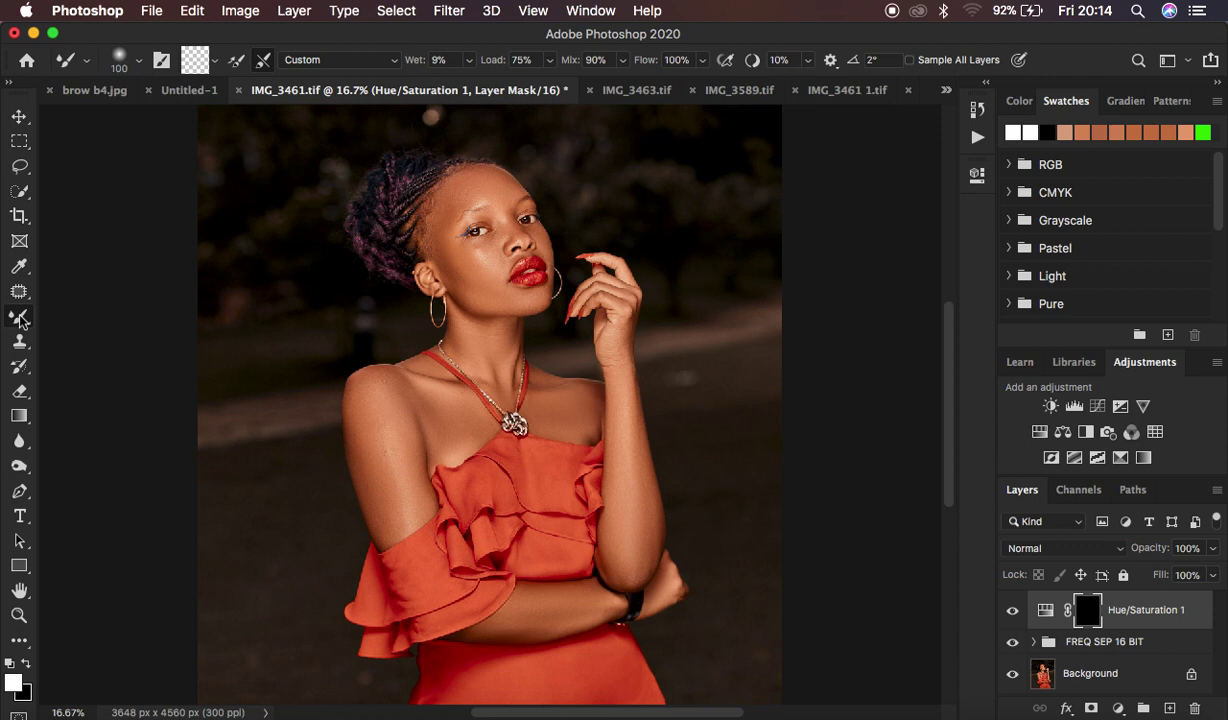
{"action": "right_click", "coordinate": [20, 317]}
{"action": "left_click", "coordinate": [100, 316]}
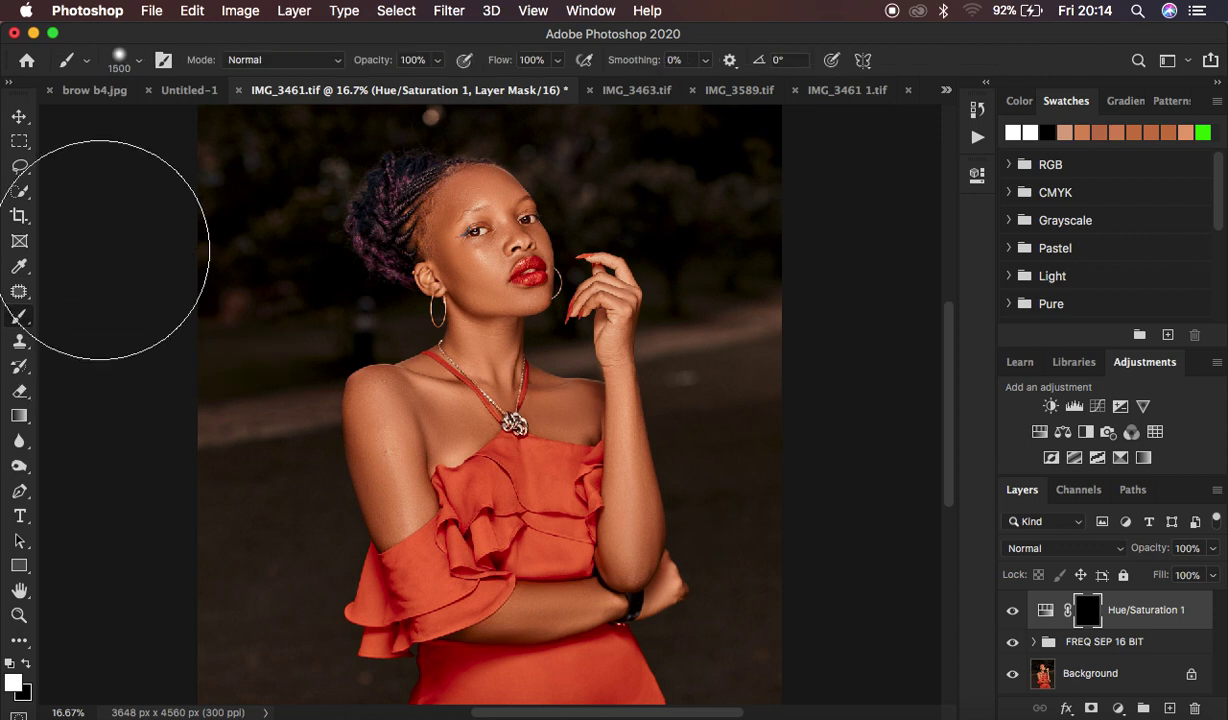
{"action": "left_click", "coordinate": [139, 60]}
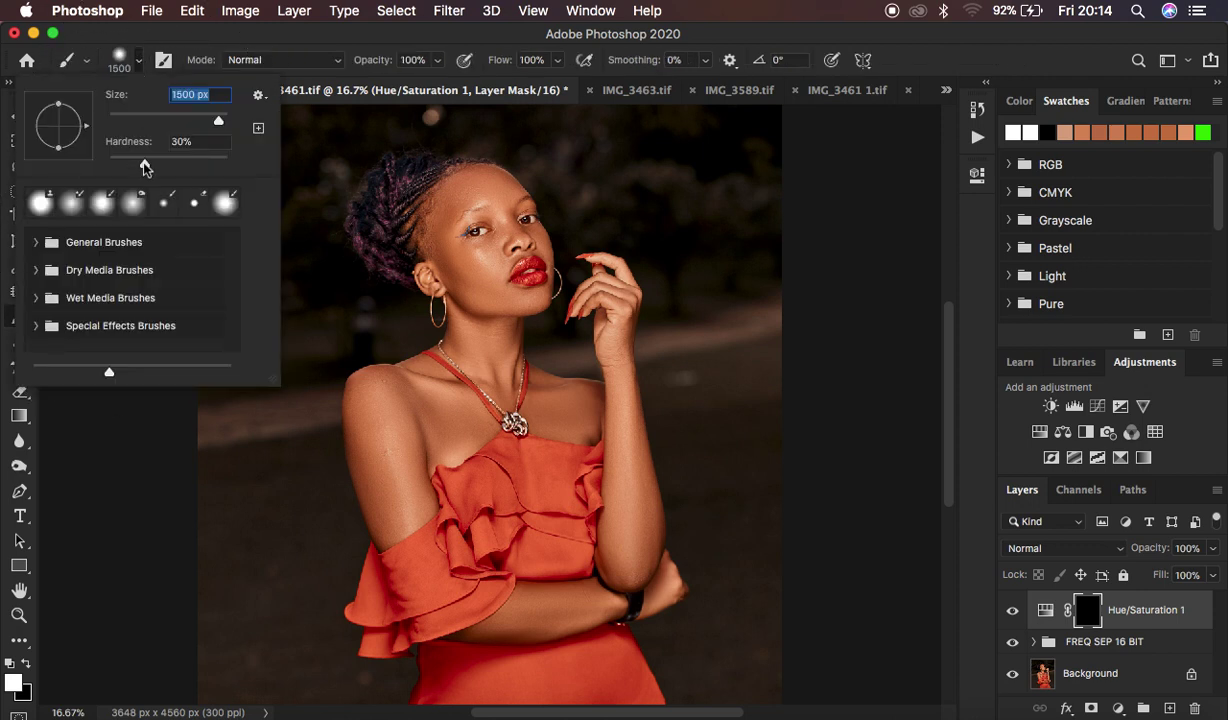
{"action": "key", "text": "Tab"}
{"action": "key", "text": "Return"}
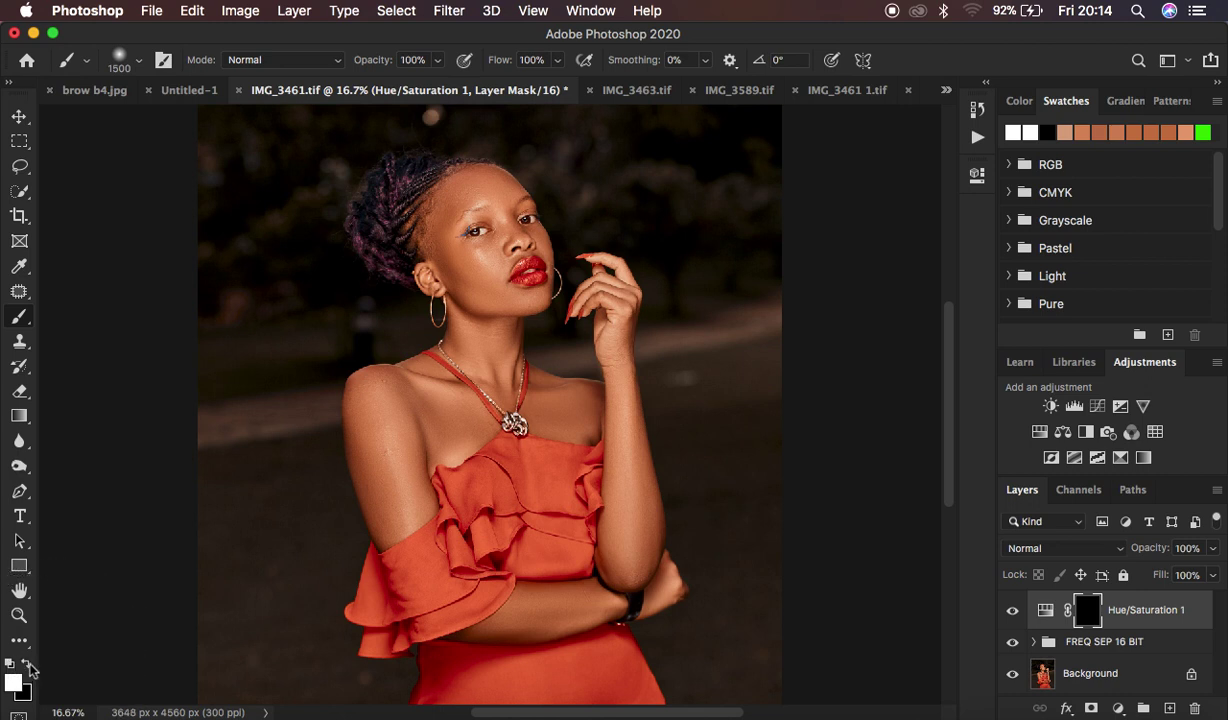
{"action": "key", "text": "x"}
{"action": "key", "text": "x"}
{"action": "key", "text": "x"}
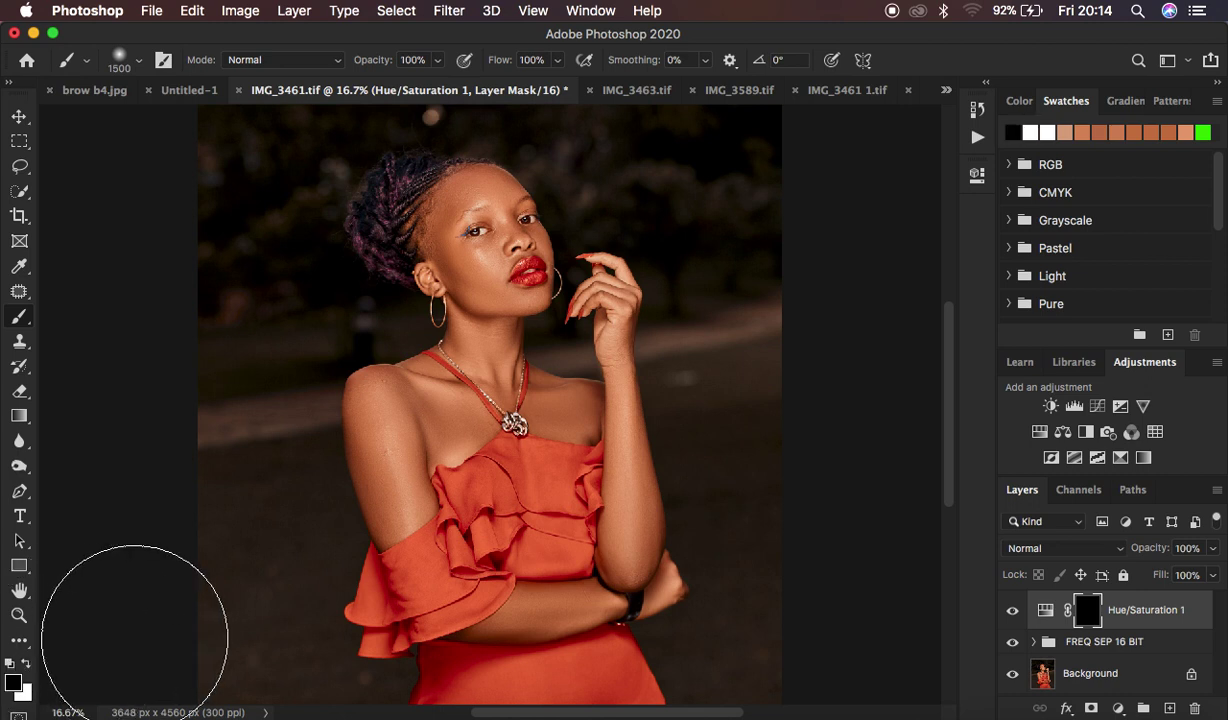
{"action": "left_click", "coordinate": [26, 664]}
{"action": "left_click", "coordinate": [26, 664]}
{"action": "left_click", "coordinate": [26, 664]}
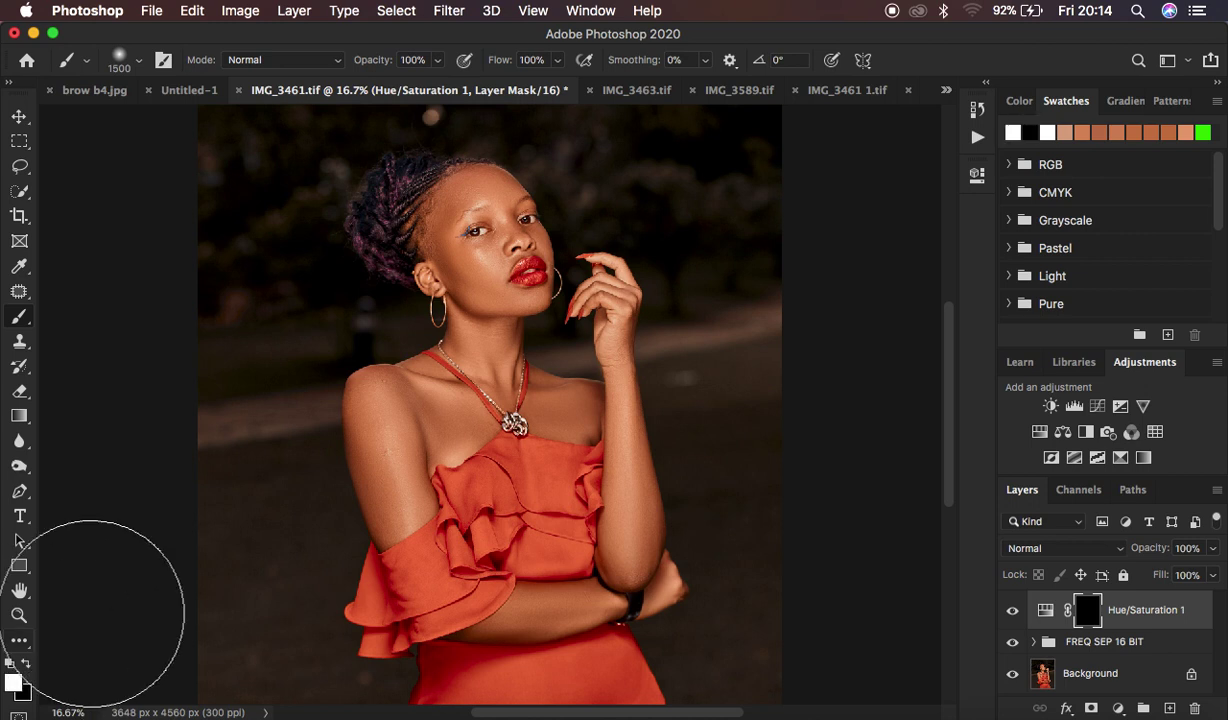
- Reduce the brush size to 20 px and paint white on the Hue/Saturation mask over the whites of both eyes
{"action": "key", "text": "super+equal"}
{"action": "key", "text": "super+equal"}
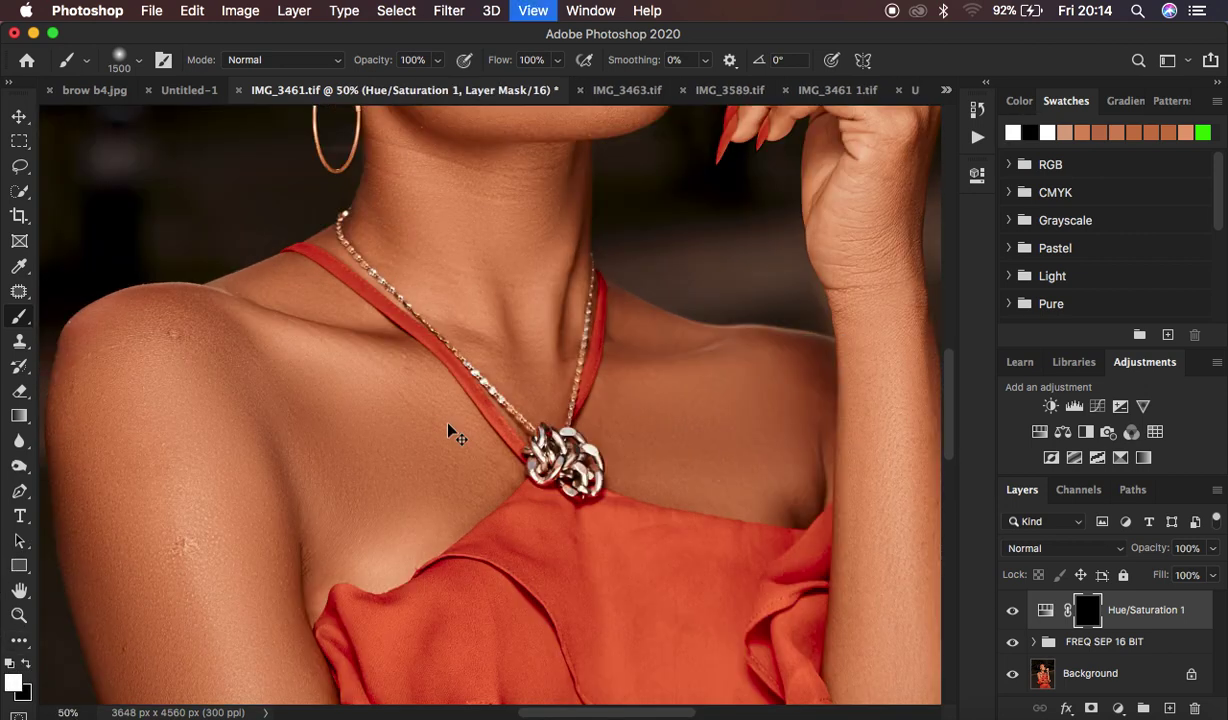
{"action": "key", "text": "super+equal"}
{"action": "scroll", "coordinate": [603, 383], "scroll_direction": "up", "scroll_amount": 10}
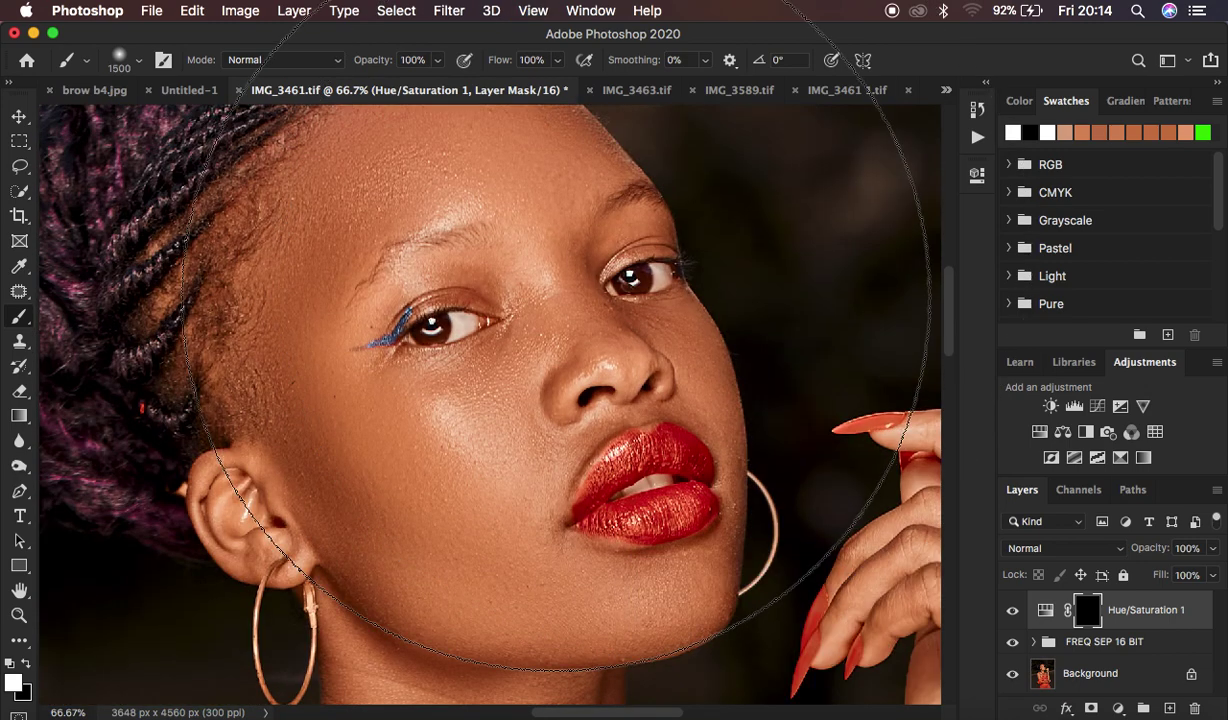
{"action": "key", "text": "bracketleft"}
{"action": "key", "text": "bracketleft"}
{"action": "key", "text": "bracketleft"}
{"action": "key", "text": "bracketleft"}
{"action": "key", "text": "bracketleft"}
{"action": "key", "text": "bracketleft"}
{"action": "key", "text": "bracketleft"}
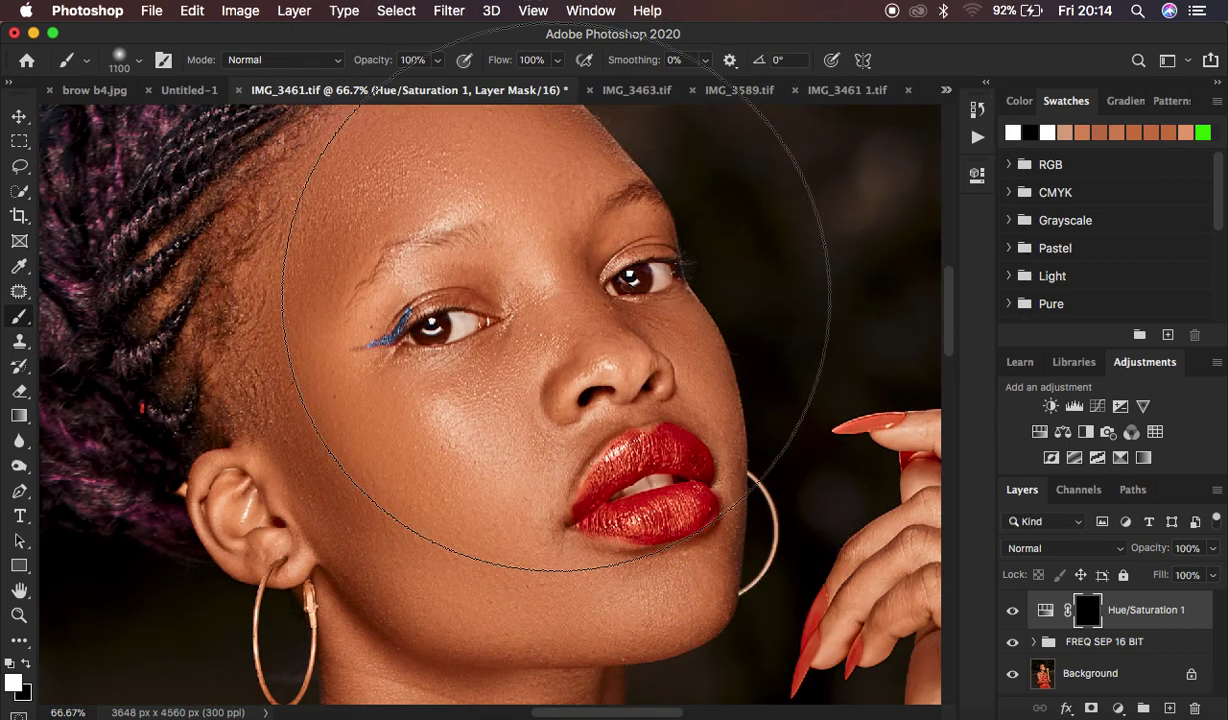
{"action": "key", "text": "bracketleft"}
{"action": "key", "text": "bracketleft"}
{"action": "key", "text": "bracketleft"}
{"action": "key", "text": "bracketleft"}
{"action": "key", "text": "bracketleft"}
{"action": "key", "text": "bracketleft"}
{"action": "key", "text": "bracketleft"}
{"action": "key", "text": "bracketleft"}
{"action": "key", "text": "bracketleft"}
{"action": "key", "text": "bracketleft"}
{"action": "key", "text": "bracketleft"}
{"action": "key", "text": "bracketleft"}
{"action": "key", "text": "bracketleft"}
{"action": "key", "text": "bracketleft"}
{"action": "key", "text": "bracketleft"}
{"action": "key", "text": "bracketleft"}
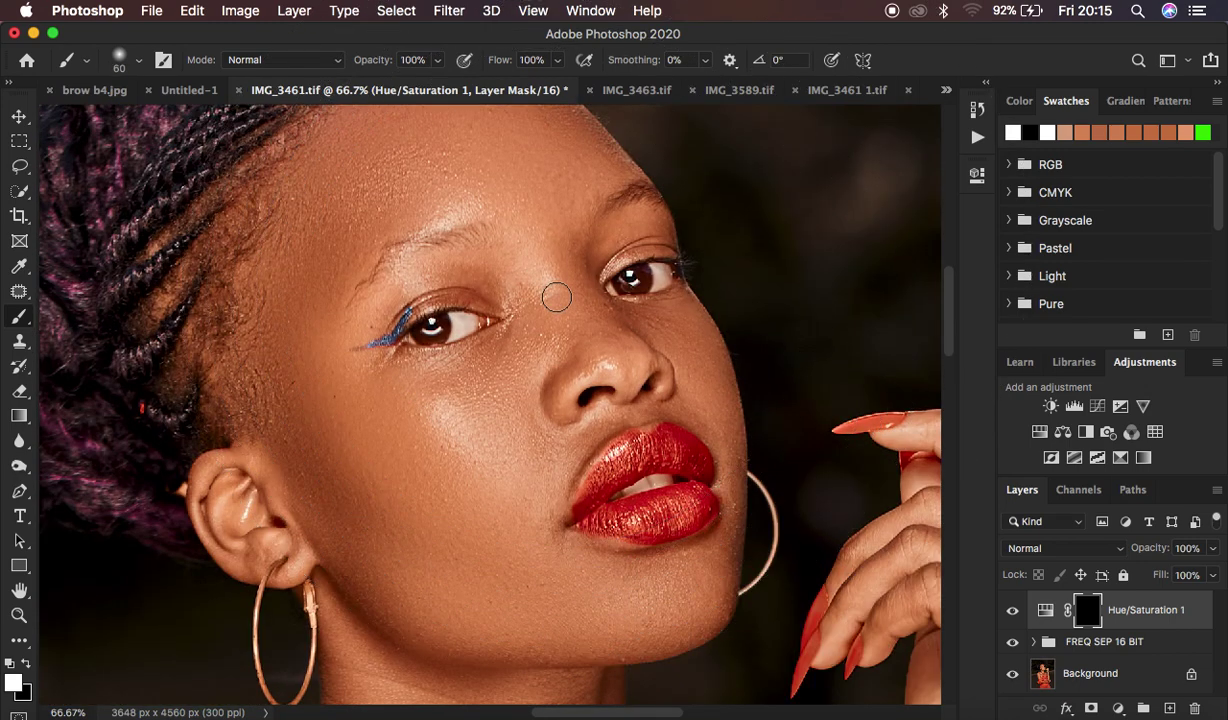
{"action": "key", "text": "super+equal"}
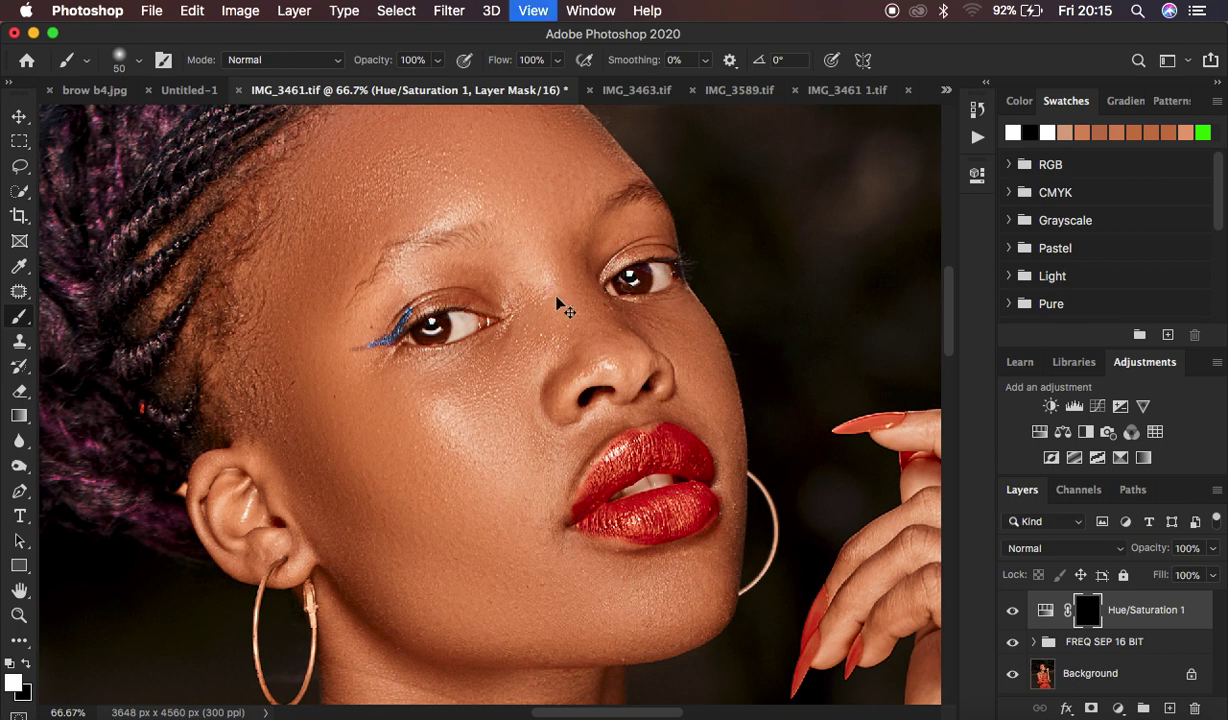
{"action": "key", "text": "bracketleft"}
{"action": "key", "text": "bracketleft"}
{"action": "key", "text": "bracketleft"}
{"action": "key", "text": "bracketleft"}
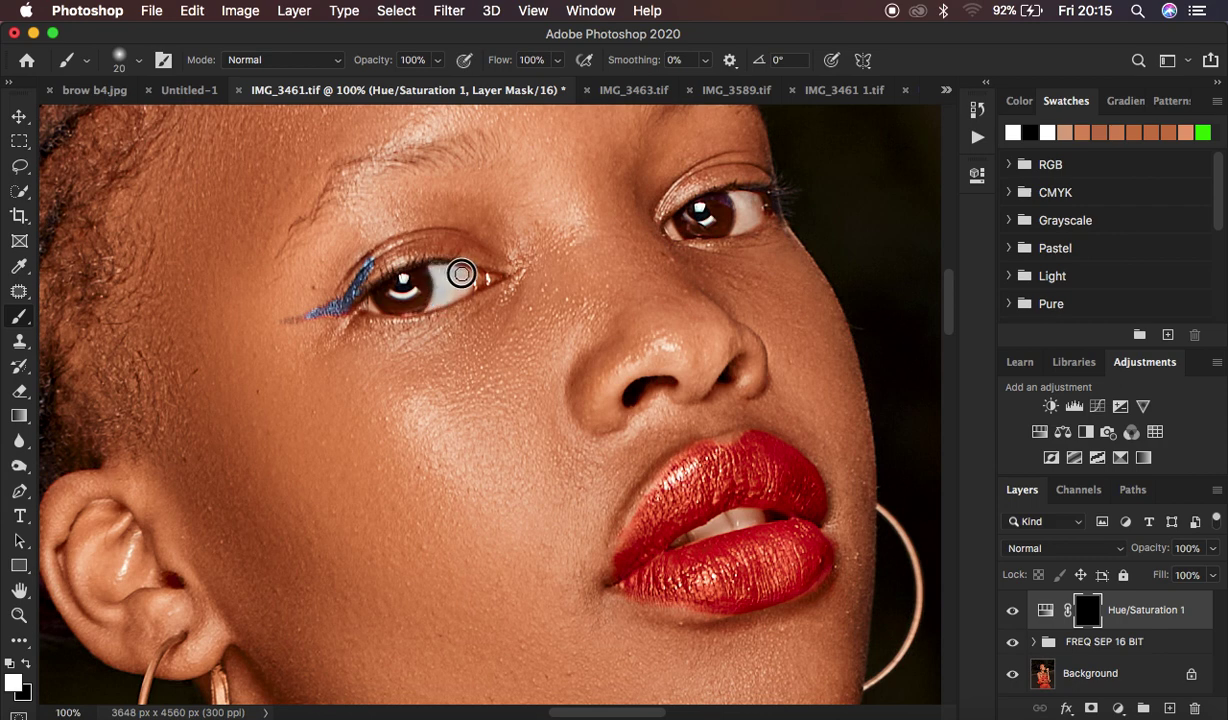
{"action": "mouse_move", "coordinate": [462, 288]}
{"action": "left_mouse_down"}
{"action": "mouse_move", "coordinate": [434, 301]}
{"action": "mouse_move", "coordinate": [450, 284]}
{"action": "mouse_move", "coordinate": [441, 276]}
{"action": "mouse_move", "coordinate": [445, 293]}
{"action": "mouse_move", "coordinate": [356, 296]}
{"action": "left_mouse_up"}
{"action": "mouse_move", "coordinate": [722, 197]}
{"action": "left_mouse_down"}
{"action": "mouse_move", "coordinate": [712, 213]}
{"action": "mouse_move", "coordinate": [720, 195]}
{"action": "mouse_move", "coordinate": [762, 207]}
{"action": "mouse_move", "coordinate": [746, 217]}
{"action": "mouse_move", "coordinate": [740, 200]}
{"action": "mouse_move", "coordinate": [706, 222]}
{"action": "mouse_move", "coordinate": [658, 215]}
{"action": "mouse_move", "coordinate": [693, 219]}
{"action": "mouse_move", "coordinate": [696, 203]}
{"action": "mouse_move", "coordinate": [685, 200]}
{"action": "mouse_move", "coordinate": [690, 220]}
{"action": "mouse_move", "coordinate": [662, 214]}
{"action": "mouse_move", "coordinate": [704, 231]}
{"action": "left_mouse_up"}
- Paint white on the Hue/Saturation mask over the teeth visible between the lips
{"action": "key", "text": "x"}
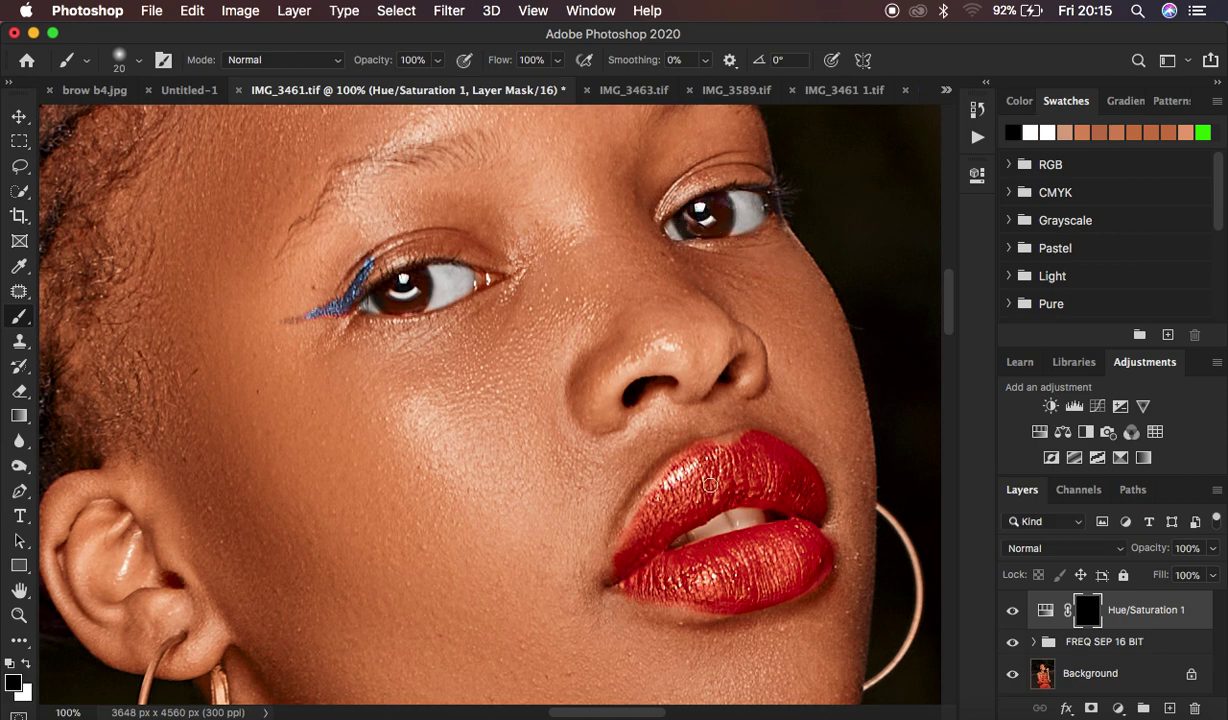
{"action": "key", "text": "x"}
{"action": "mouse_move", "coordinate": [698, 537]}
{"action": "left_mouse_down"}
{"action": "mouse_move", "coordinate": [668, 530]}
{"action": "mouse_move", "coordinate": [752, 520]}
{"action": "mouse_move", "coordinate": [704, 523]}
{"action": "mouse_move", "coordinate": [677, 545]}
{"action": "left_mouse_up"}
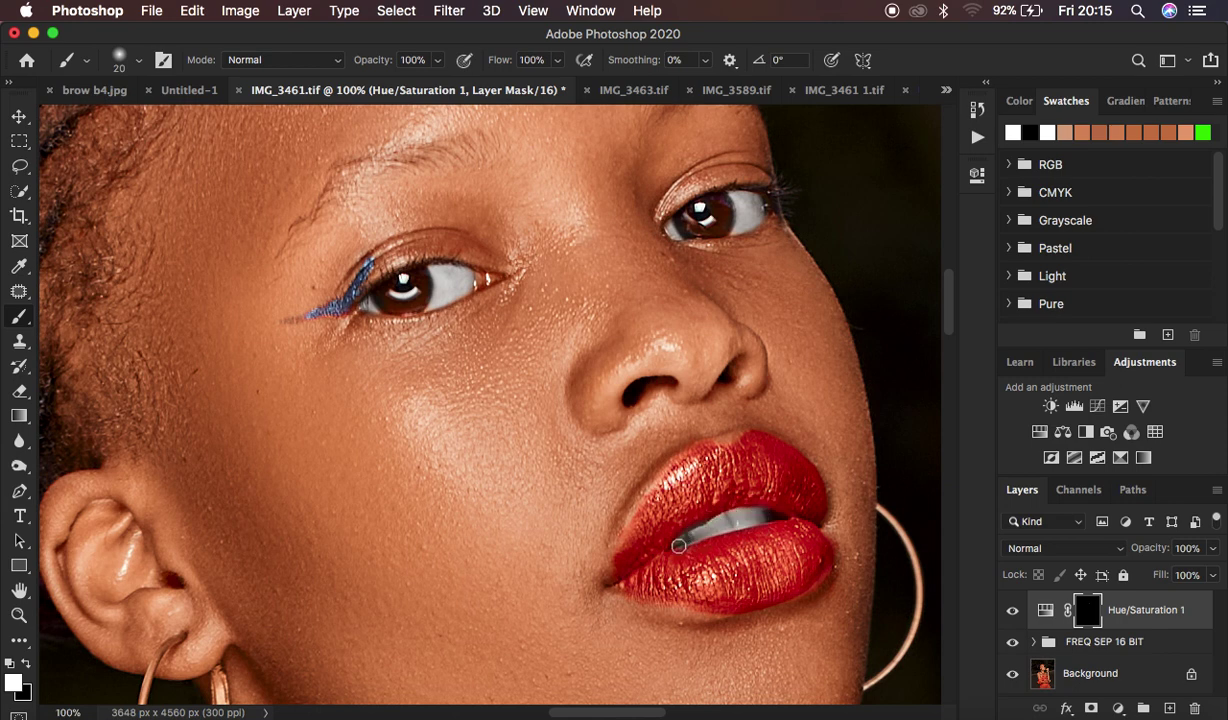
- Add a Selective Color adjustment layer above Hue/Saturation 1 and choose Blacks as the colour range
{"action": "key", "text": "super+0"}
{"action": "key", "text": "super+minus"}
{"action": "key", "text": "super+minus"}
{"action": "key", "text": "super+minus"}
{"action": "key", "text": "super+minus"}
{"action": "key", "text": "super+minus"}
{"action": "key", "text": "super+minus"}
{"action": "key", "text": "super+minus"}
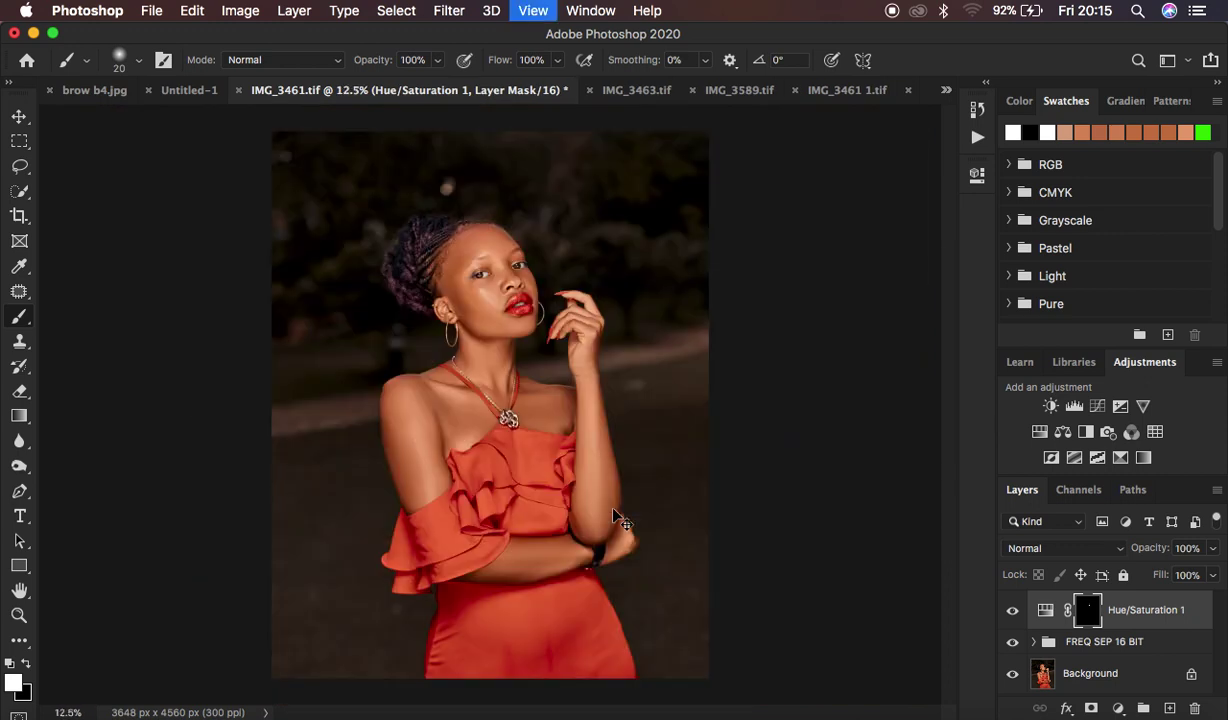
{"action": "key", "text": "super+equal"}
{"action": "key", "text": "super+equal"}
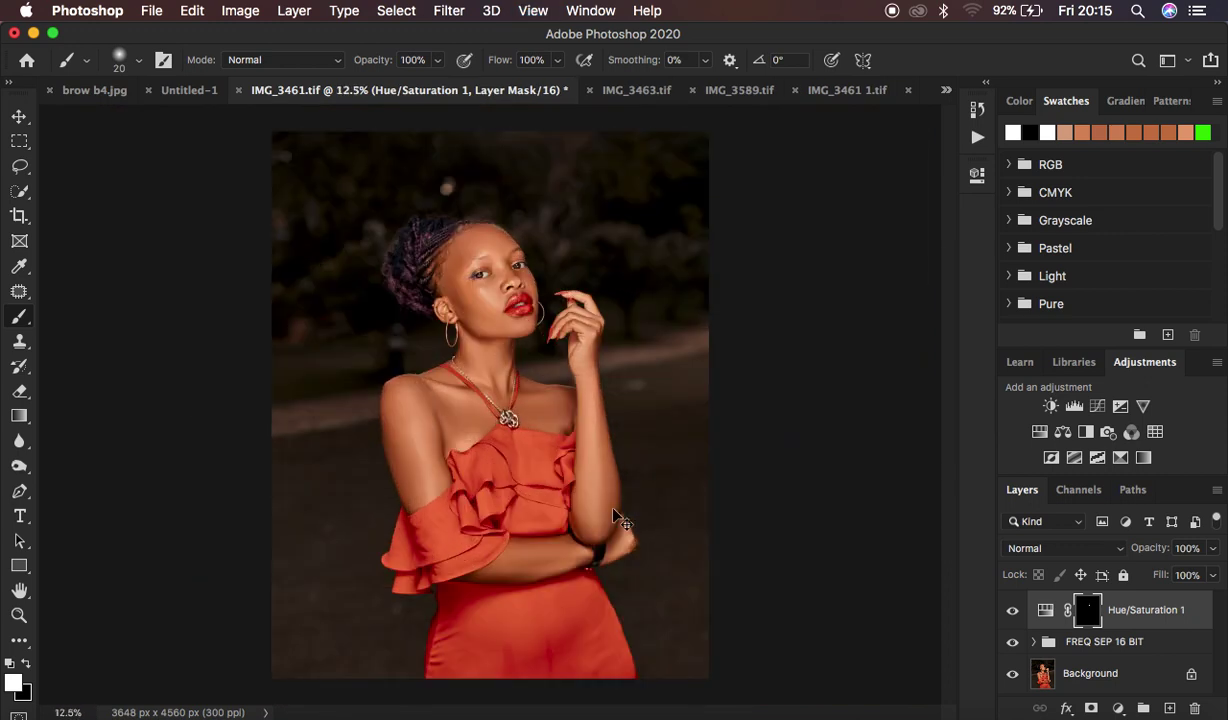
{"action": "left_click", "coordinate": [1118, 708]}
{"action": "left_click", "coordinate": [1120, 672]}
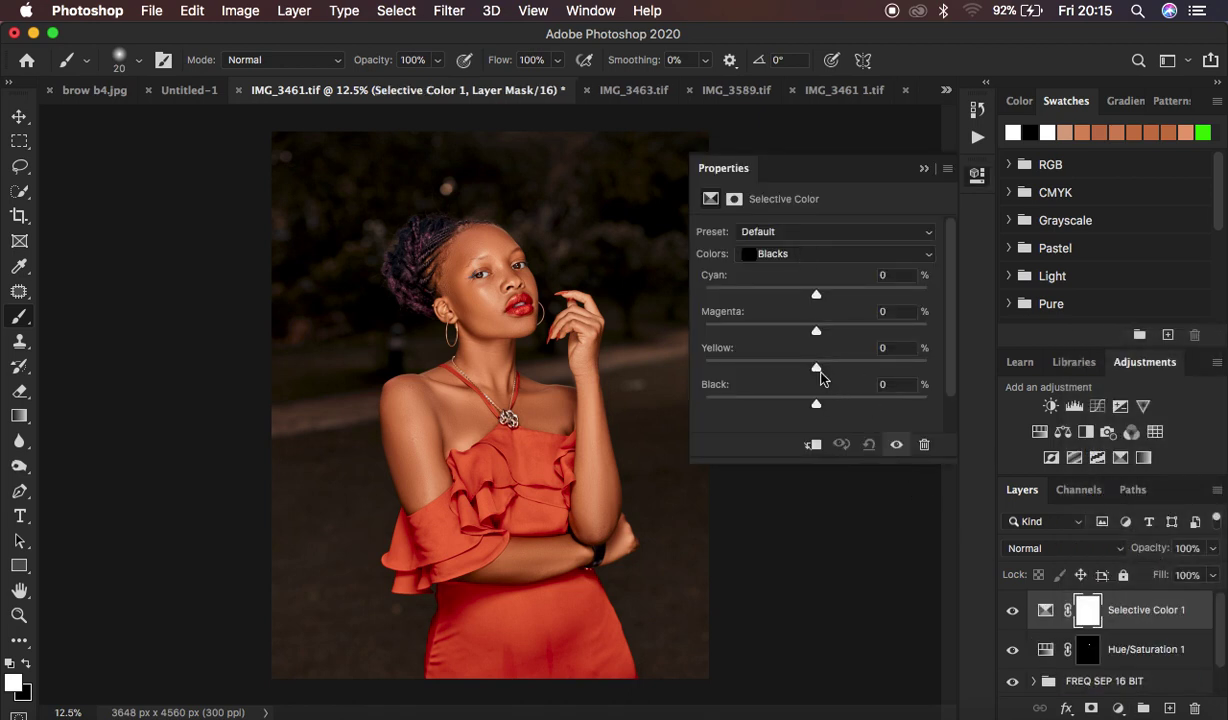
- Slightly reduce the yellow in the Blacks of the Selective Color layer and compare the portrait with and without the adjustment
{"action": "mouse_move", "coordinate": [816, 373]}
{"action": "left_mouse_down"}
{"action": "mouse_move", "coordinate": [798, 373]}
{"action": "mouse_move", "coordinate": [810, 373]}
{"action": "left_mouse_up"}
{"action": "left_click", "coordinate": [1011, 611]}
{"action": "left_click", "coordinate": [1011, 611]}
{"action": "left_click", "coordinate": [1011, 611]}
{"action": "left_click", "coordinate": [1011, 611]}
{"action": "left_click", "coordinate": [924, 168]}
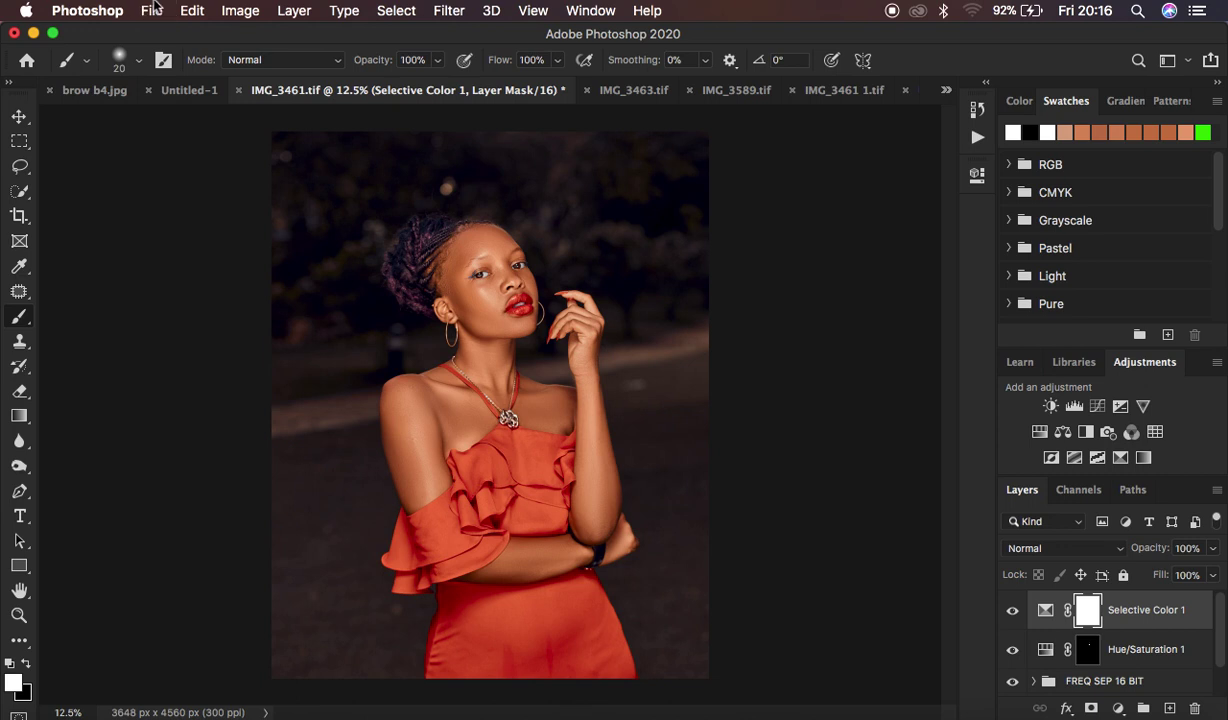
- Try exporting the portrait as a 100% quality JPG with Bicubic Sharper resampling, and cancel the export without saving
{"action": "mouse_move", "coordinate": [203, 283]}
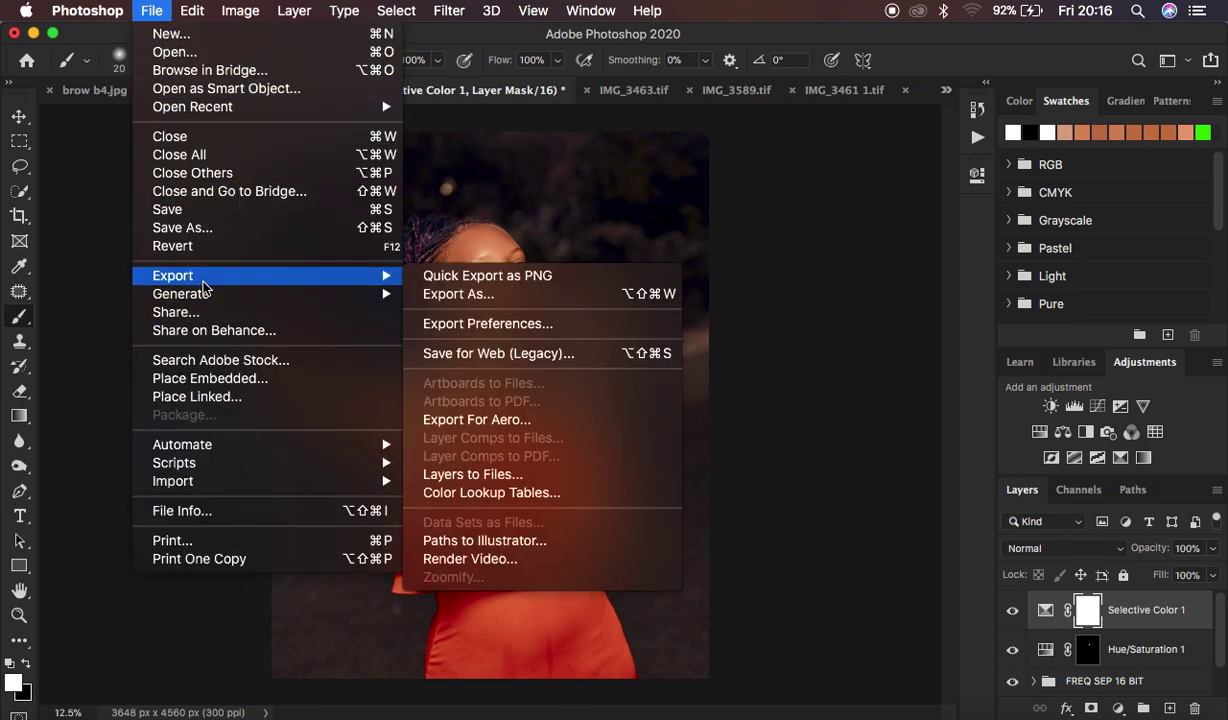
{"action": "left_click", "coordinate": [507, 296]}
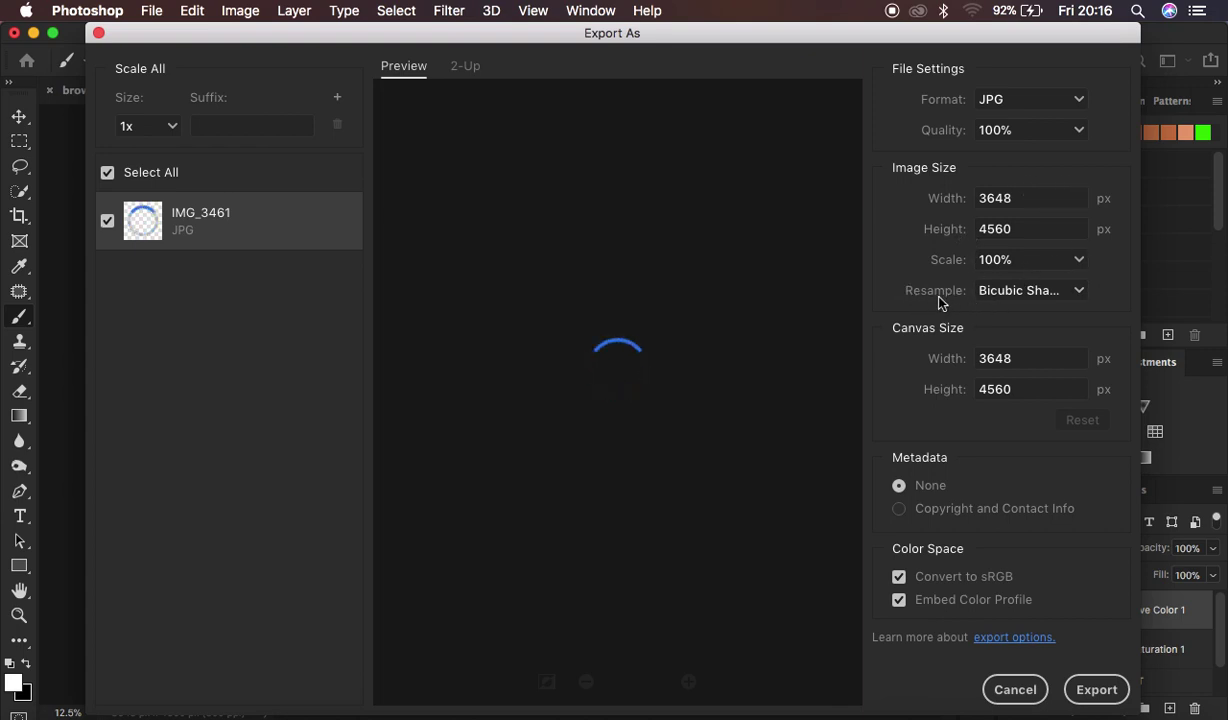
{"action": "left_click", "coordinate": [1013, 292]}
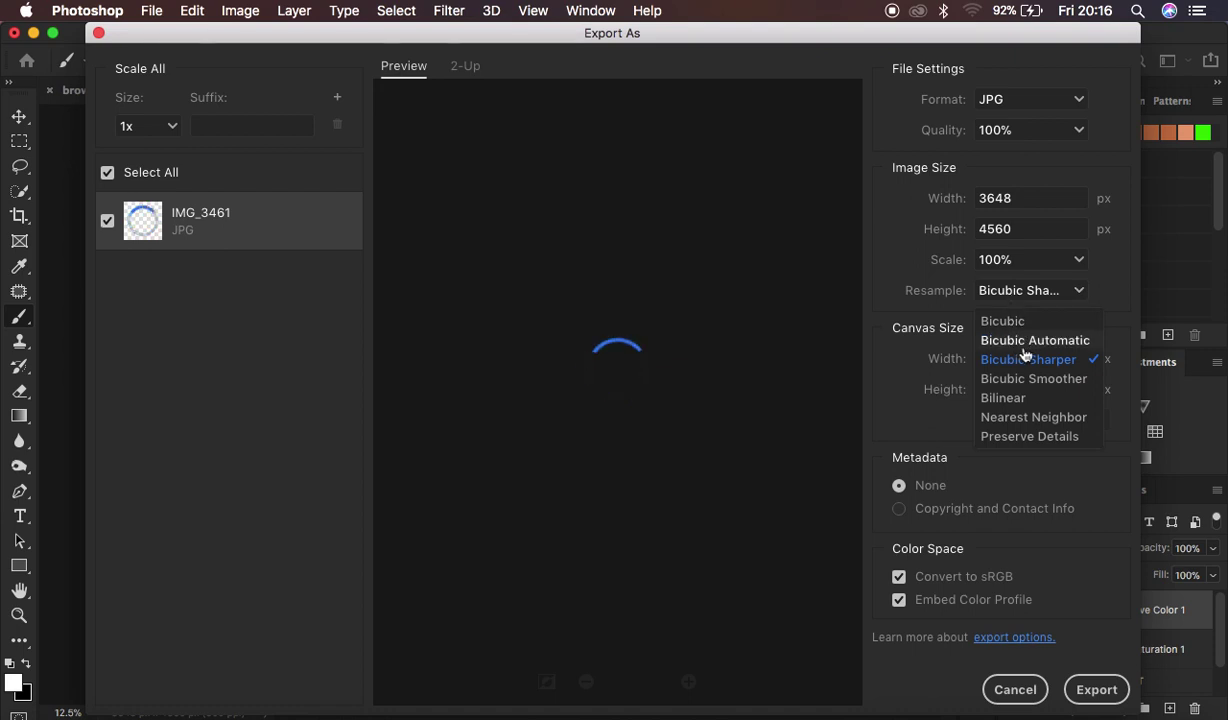
{"action": "left_click", "coordinate": [1028, 362]}
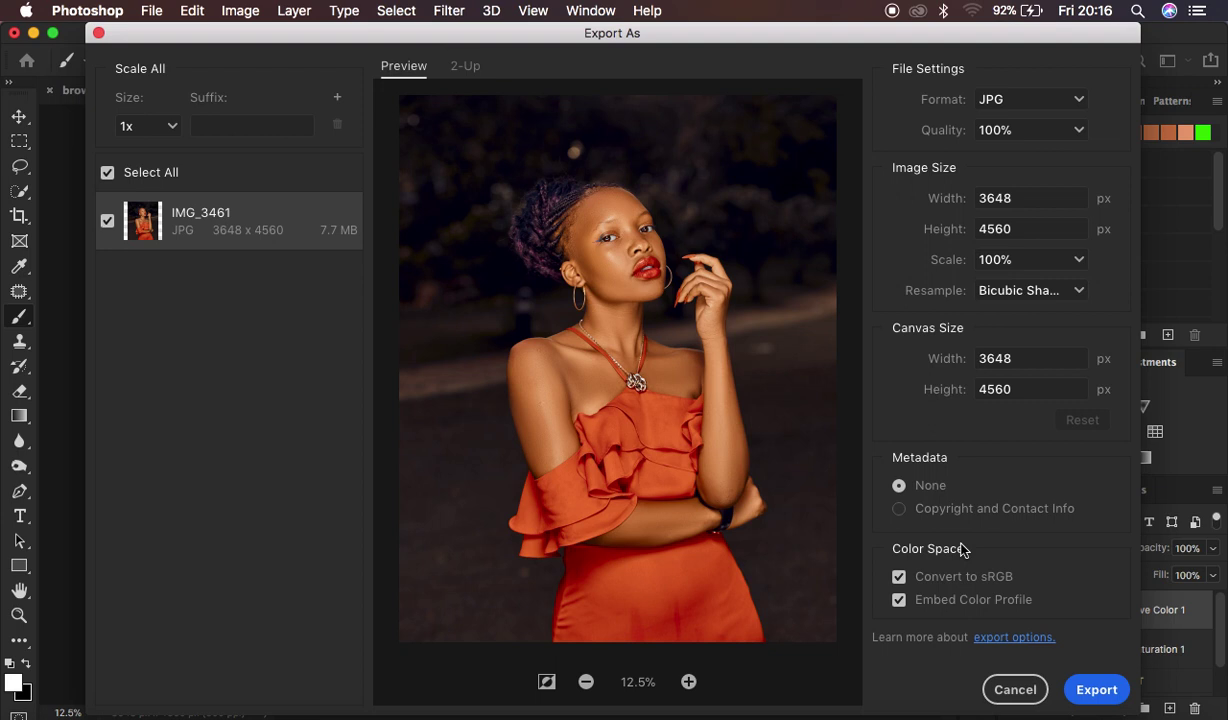
{"action": "left_click", "coordinate": [1083, 688]}
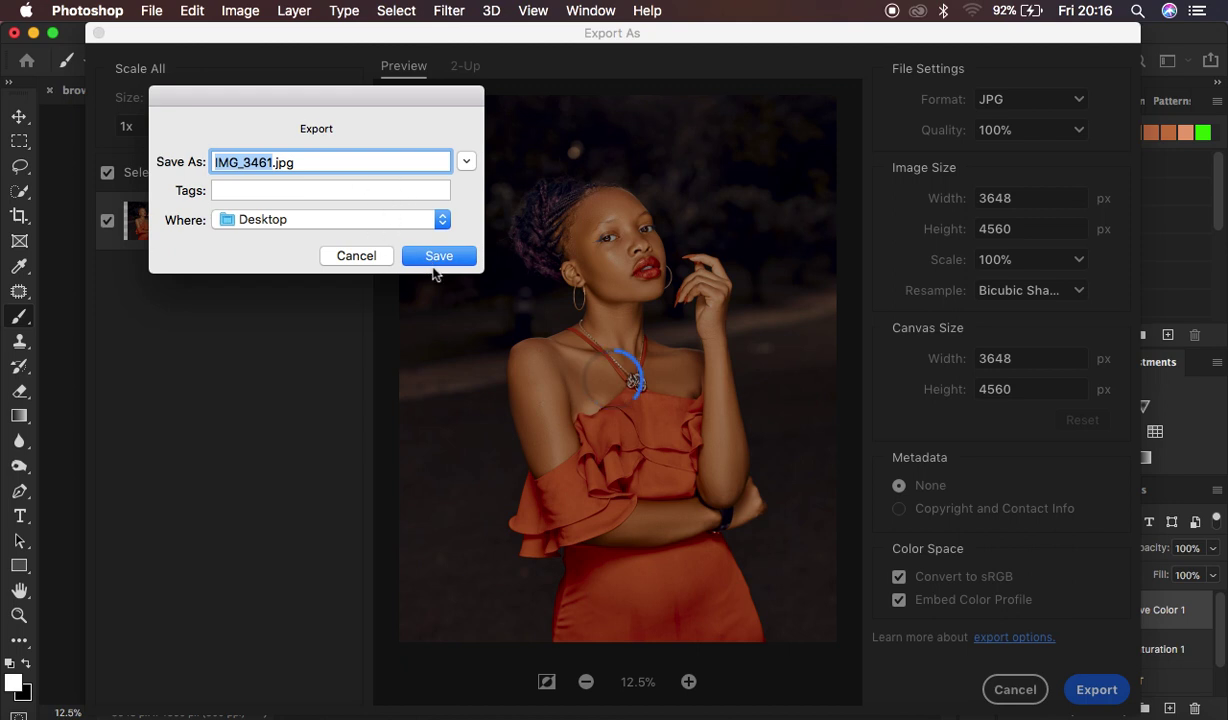
{"action": "left_click", "coordinate": [350, 252]}
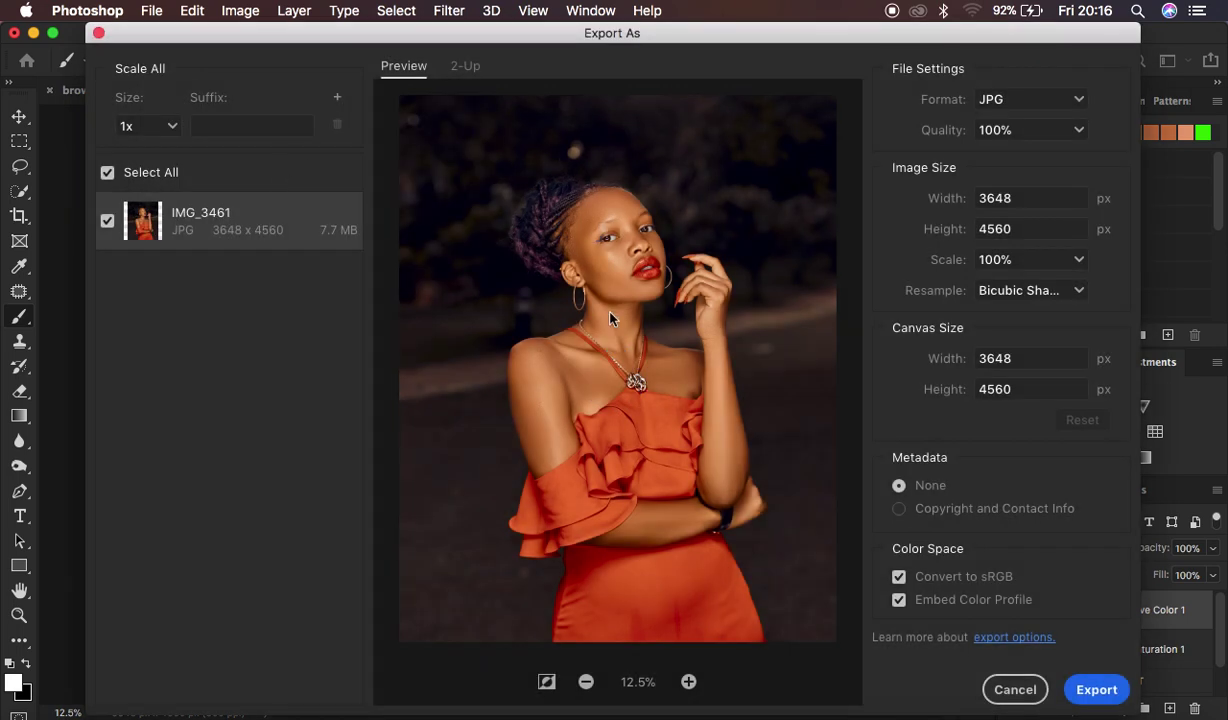
{"action": "left_click", "coordinate": [1013, 689]}
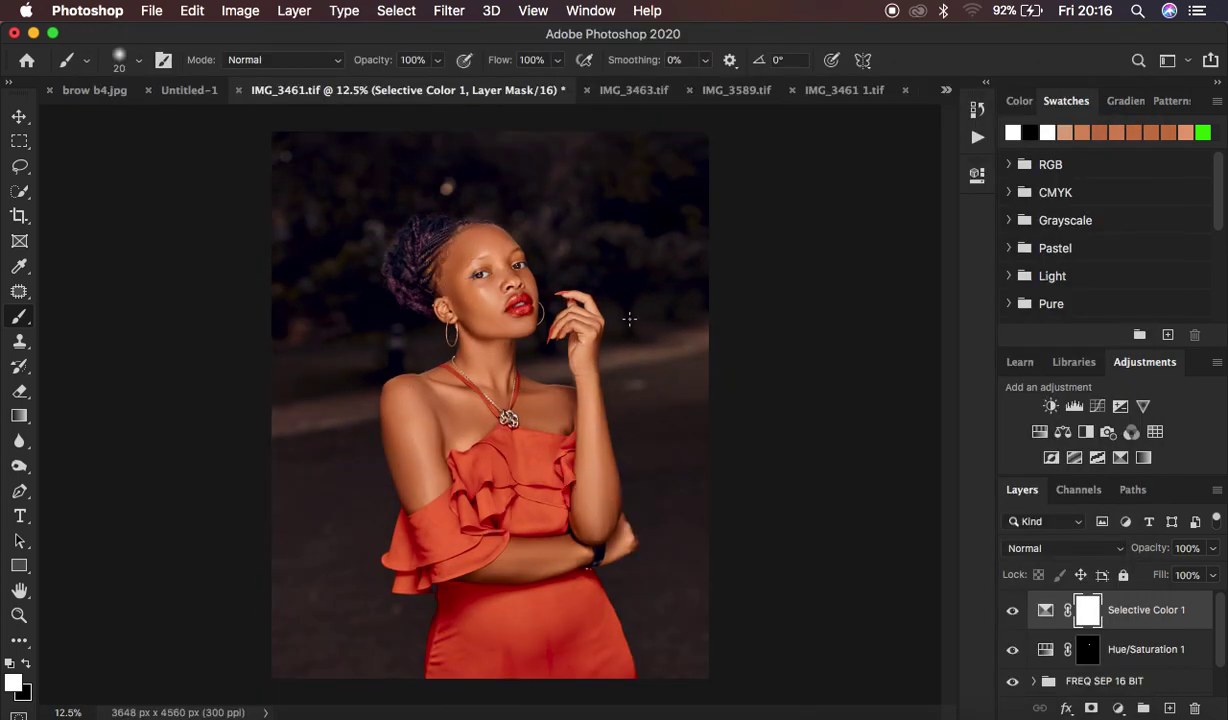